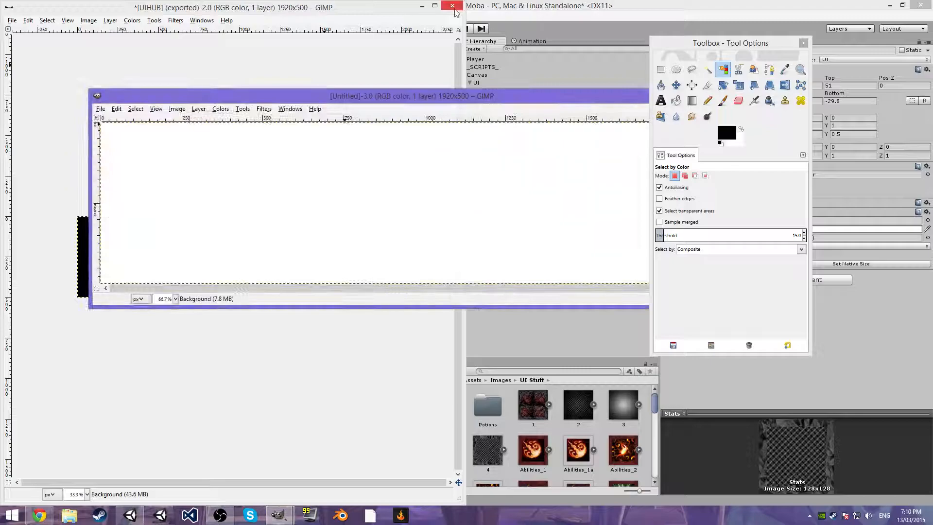
- Maximize the window of the new blank 1920x500 image and bring the whole canvas into view
click(254, 323)
drag(447, 96, 449, 2)
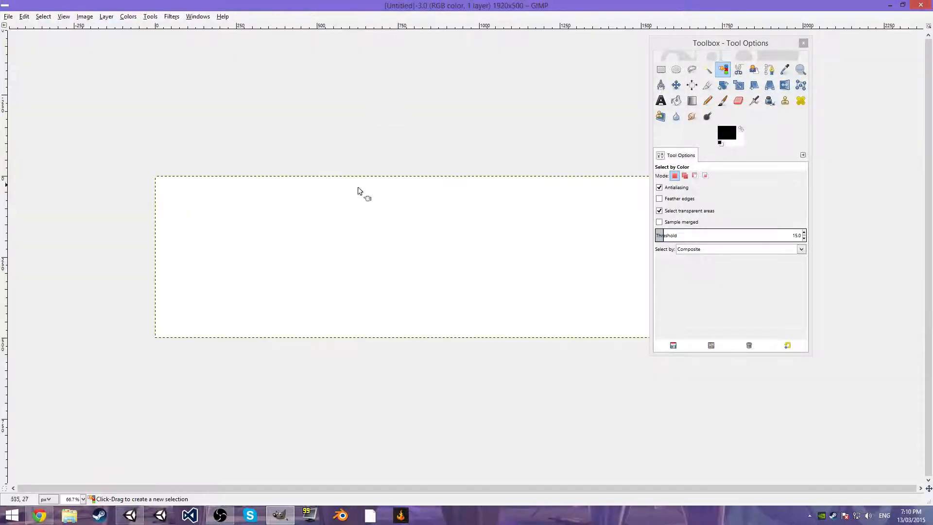
key(ctrl)
middle_drag(469, 227, 322, 225)
ctrl+scroll(335, 233, down, 1)
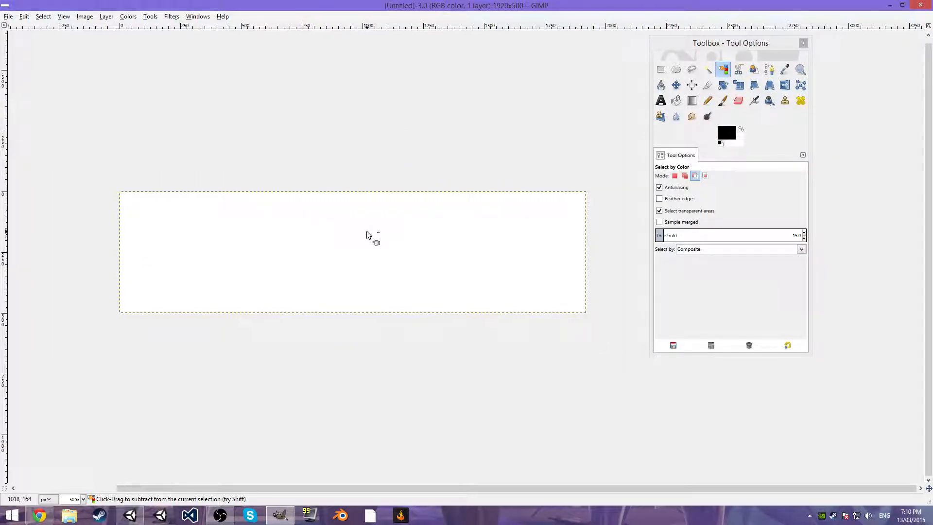
ctrl+scroll(369, 235, up, 1)
- Change the foreground color from black to a medium teal
click(726, 133)
mouse_move(141, 145)
mouse_down()
mouse_move(148, 159)
mouse_move(147, 147)
mouse_up()
drag(175, 188, 128, 146)
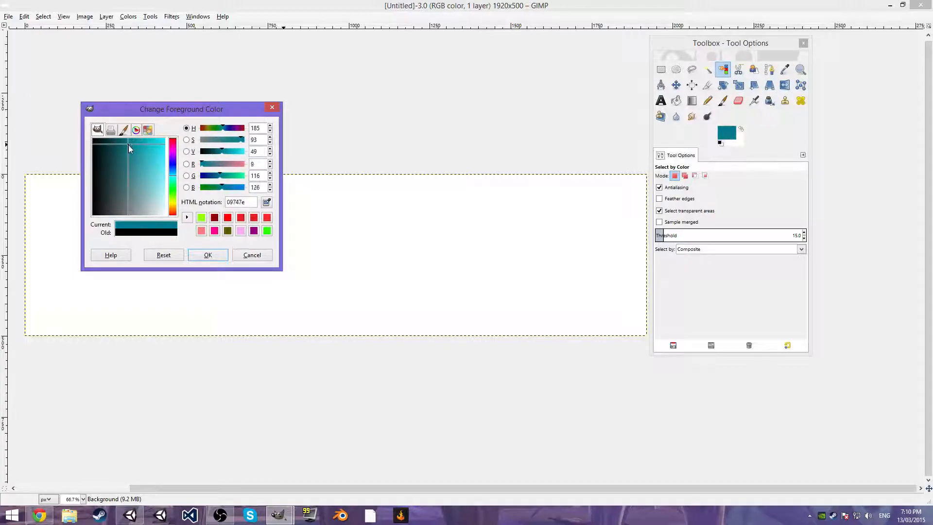
click(138, 141)
click(207, 255)
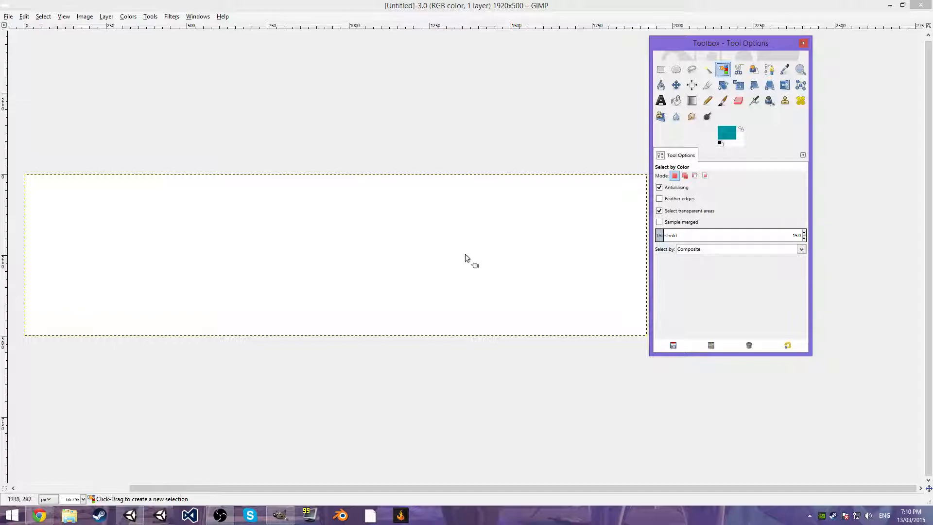
- Check the Stats panel in the Unity scene, return to GIMP and activate Ellipse Select for the blank image
key(alt+Tab)
key(alt+Tab)
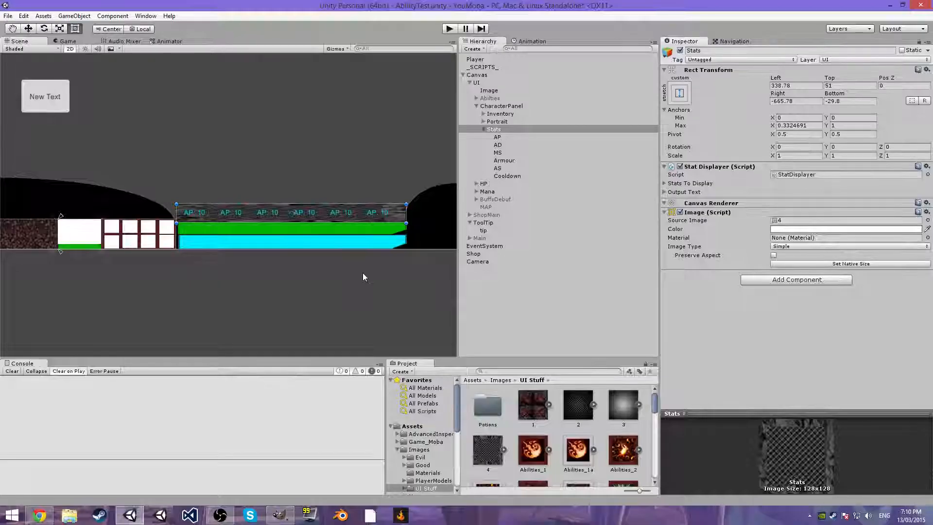
key(alt+Tab)
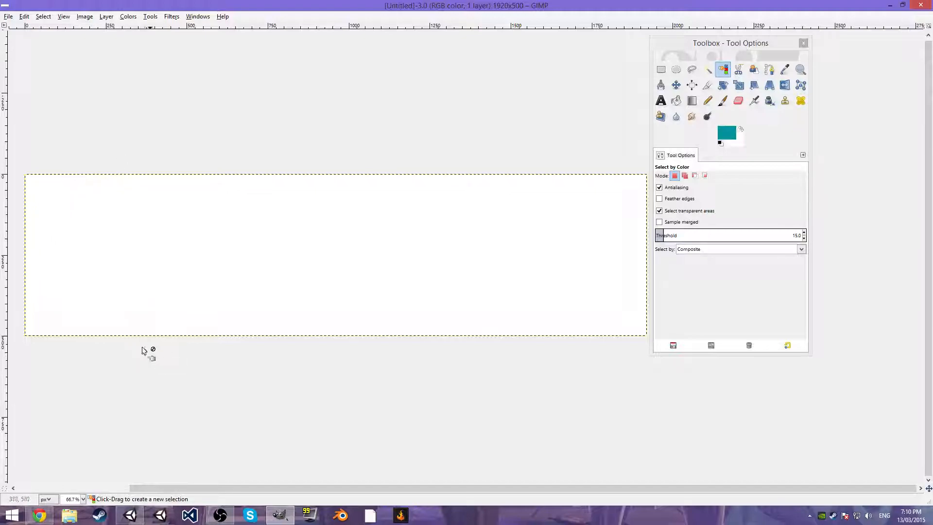
click(676, 69)
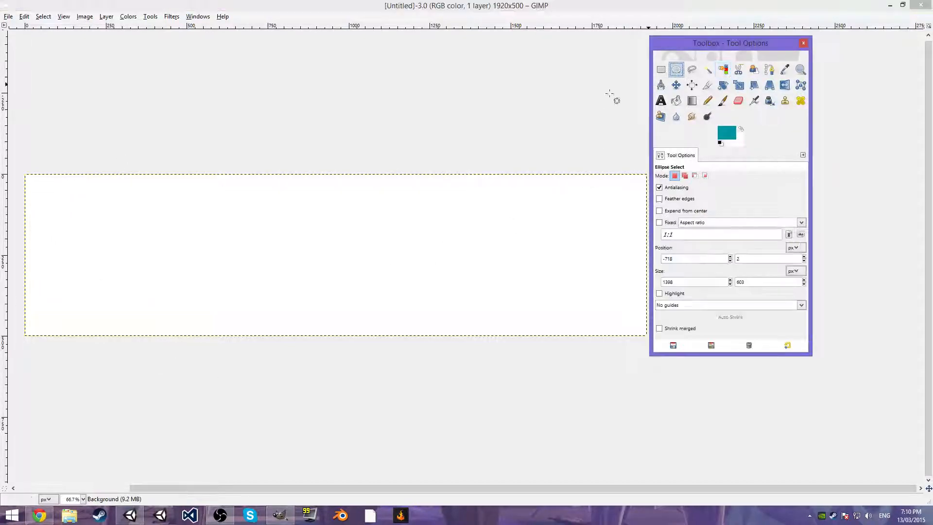
middle_drag(227, 293, 395, 220)
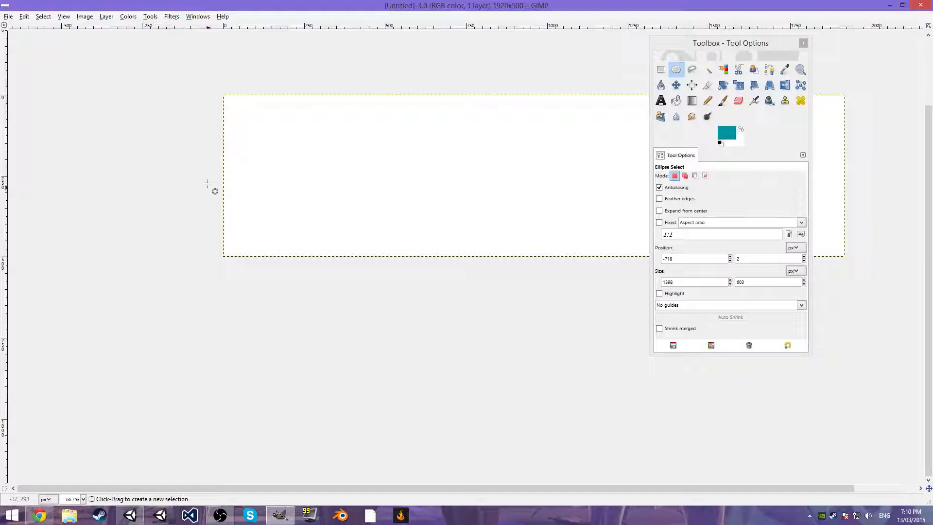
drag(211, 168, 677, 261)
drag(790, 272, 889, 261)
ctrl+scroll(470, 250, down, 1)
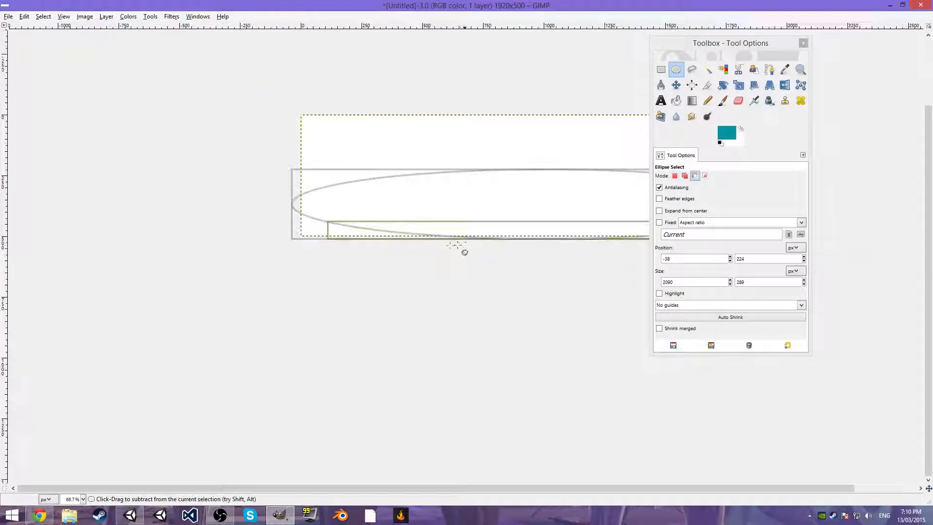
ctrl+scroll(470, 251, down, 3)
scroll(333, 183, right, 2)
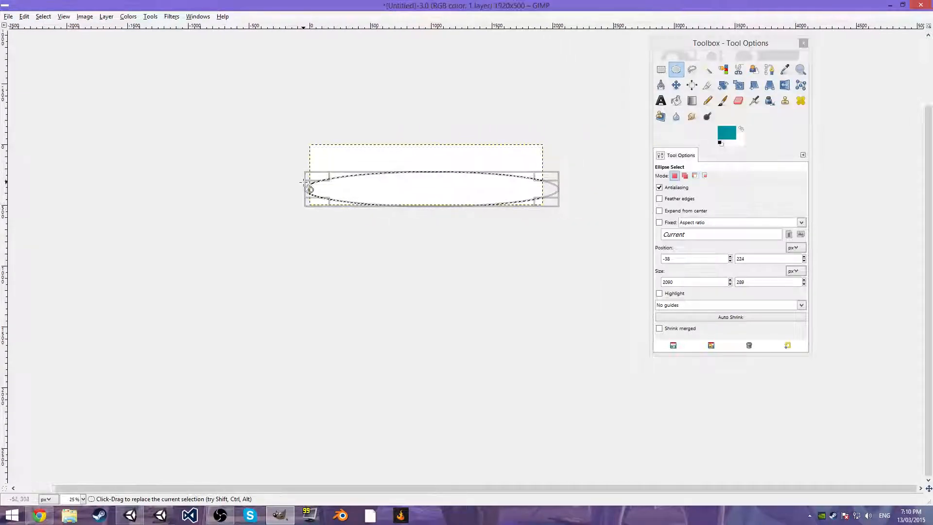
drag(311, 190, 297, 191)
drag(553, 191, 567, 192)
click(219, 515)
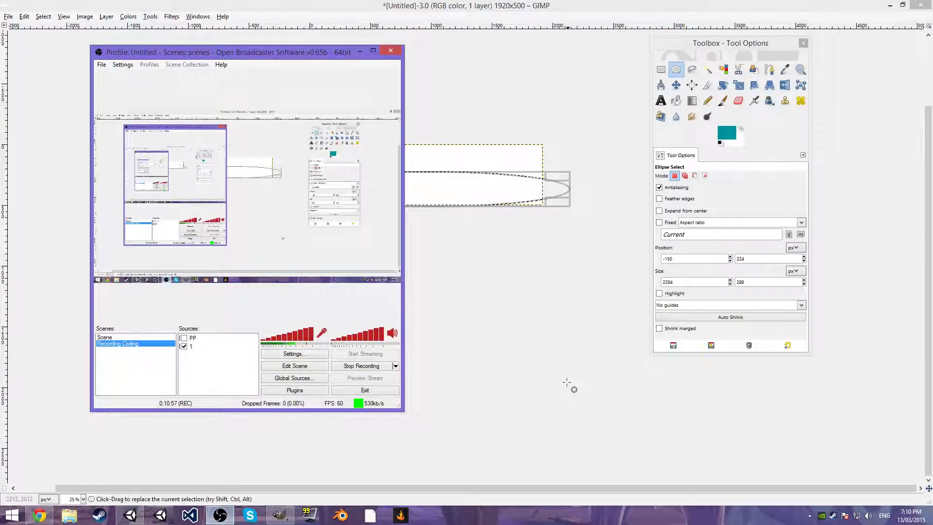
click(554, 368)
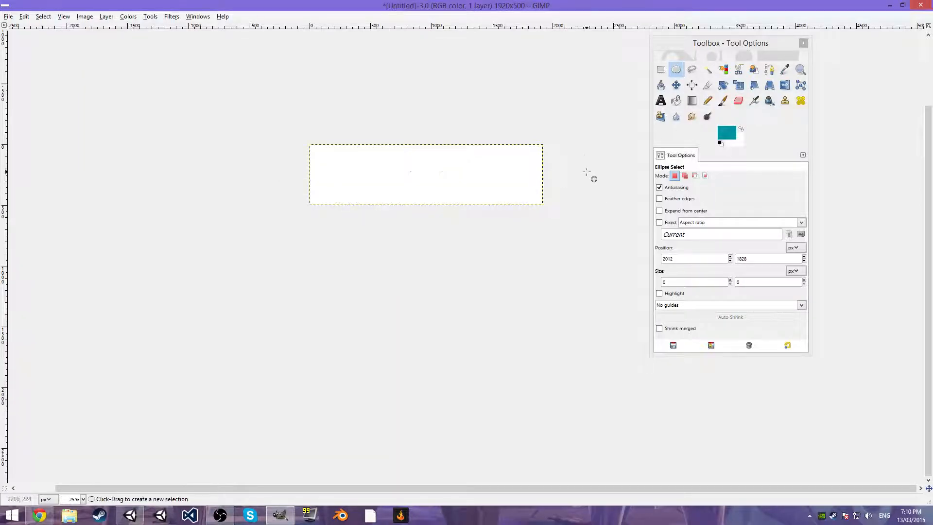
- Draw an elliptical selection of about 1920 by 518 px spanning the full canvas width, positioned at 0, 224
ctrl+scroll(554, 202, up, 2)
click(535, 205)
drag(250, 233, 237, 286)
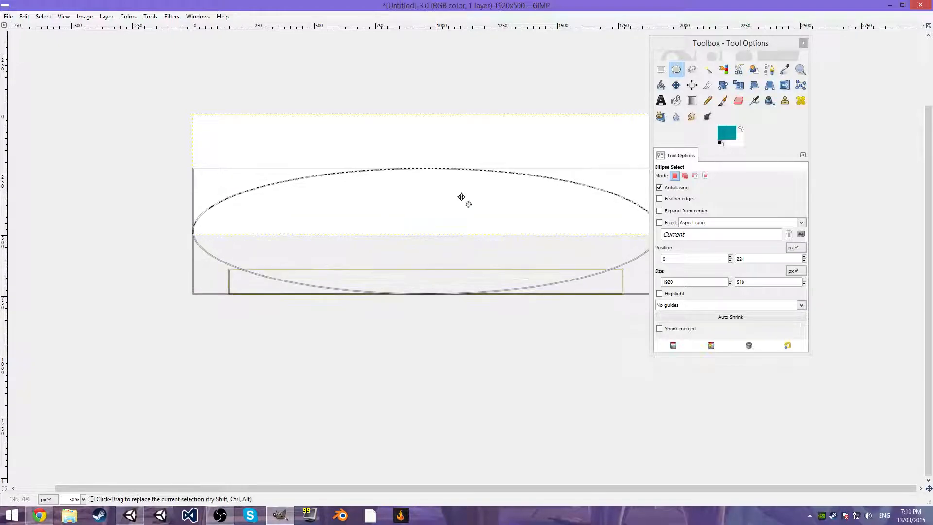
- Stretch the elliptical selection up to the canvas's upper edge, making it about 1920 by 920 px at position 4, 0
middle_drag(437, 181, 302, 165)
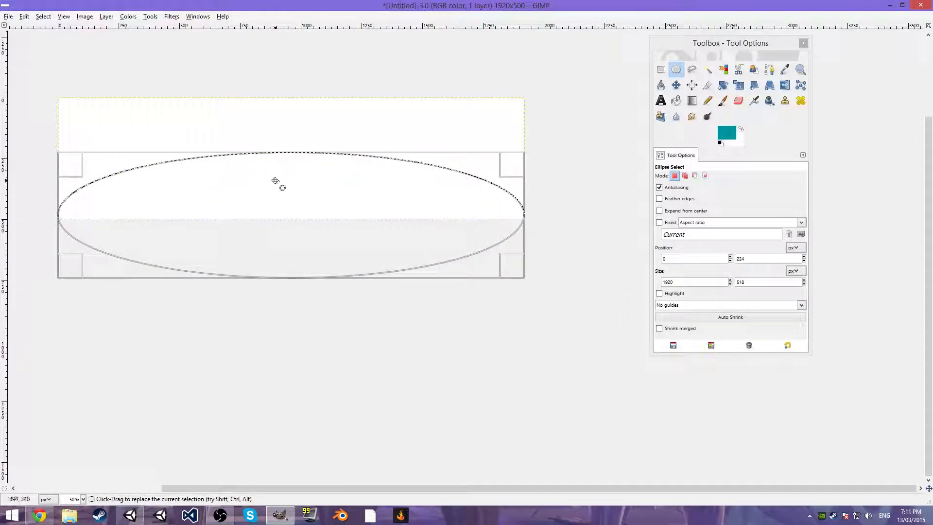
drag(210, 158, 244, 105)
drag(241, 196, 247, 218)
drag(319, 139, 318, 103)
drag(289, 197, 294, 198)
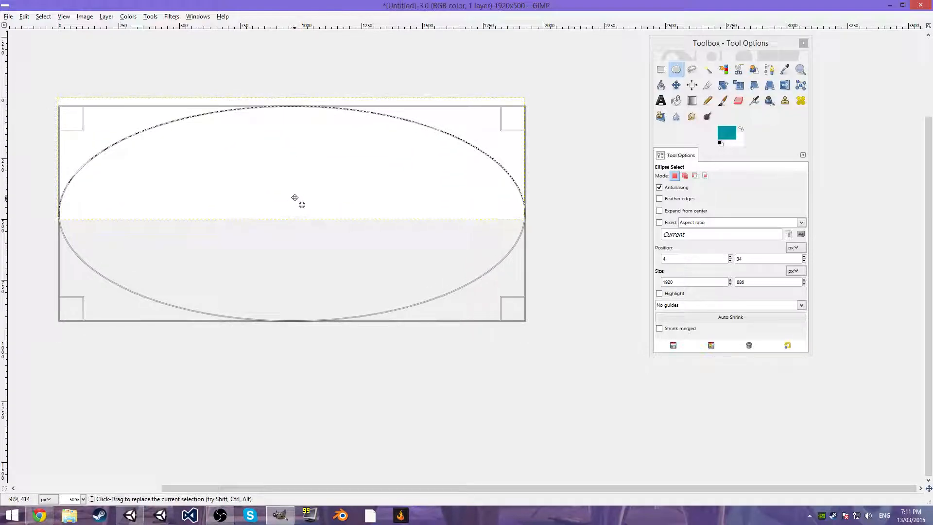
drag(353, 108, 346, 105)
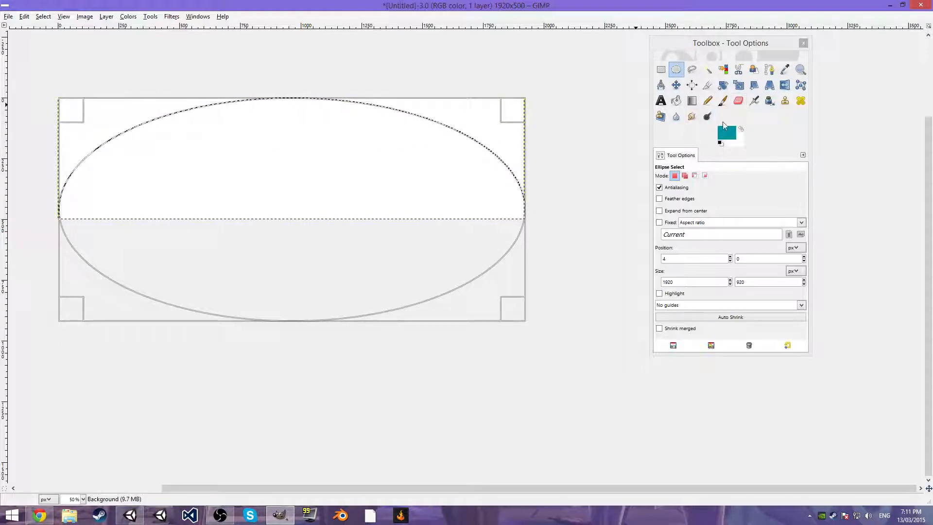
- Bucket-fill the part of the elliptical selection on the canvas with the teal foreground color
click(681, 101)
click(361, 176)
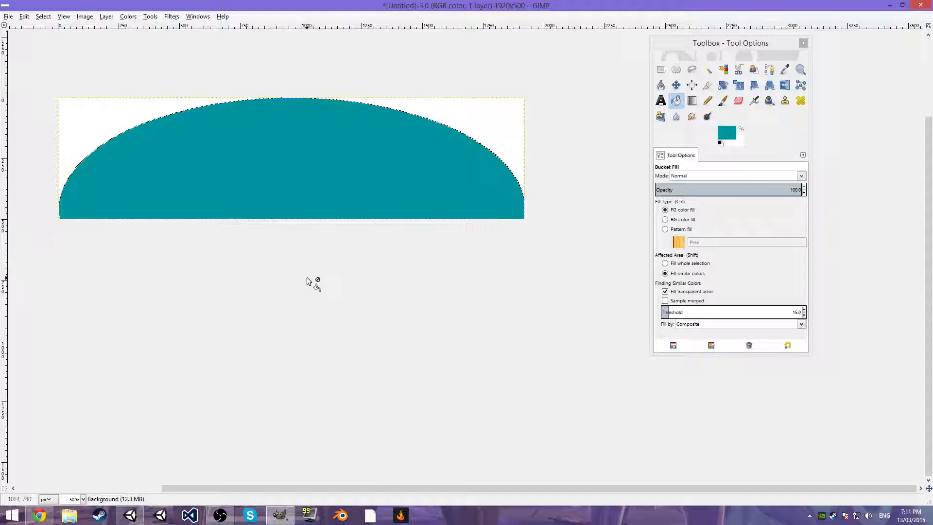
click(665, 68)
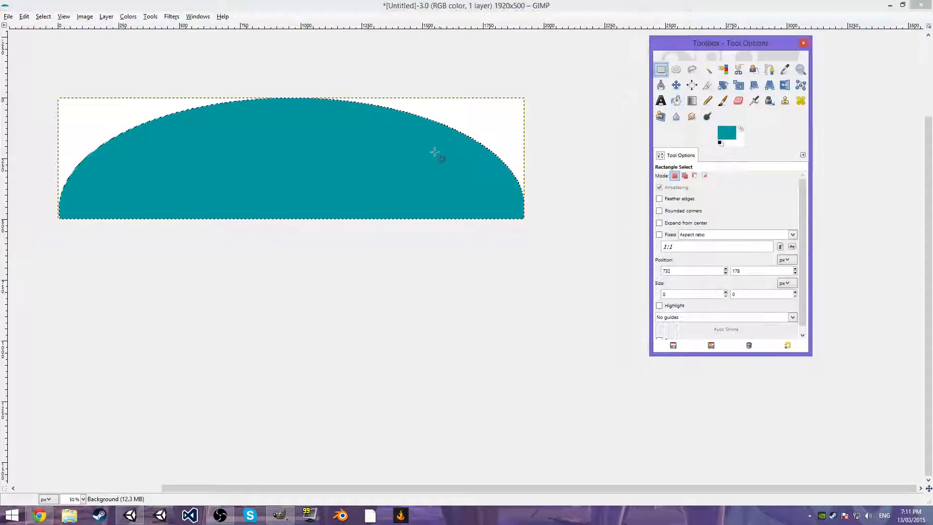
ctrl+scroll(483, 144, down, 1)
ctrl+middle_drag(516, 99, 528, 114)
- Export the image as Stat.png into the project's UI Stuff folder with the default PNG options
key(ctrl+shift+e)
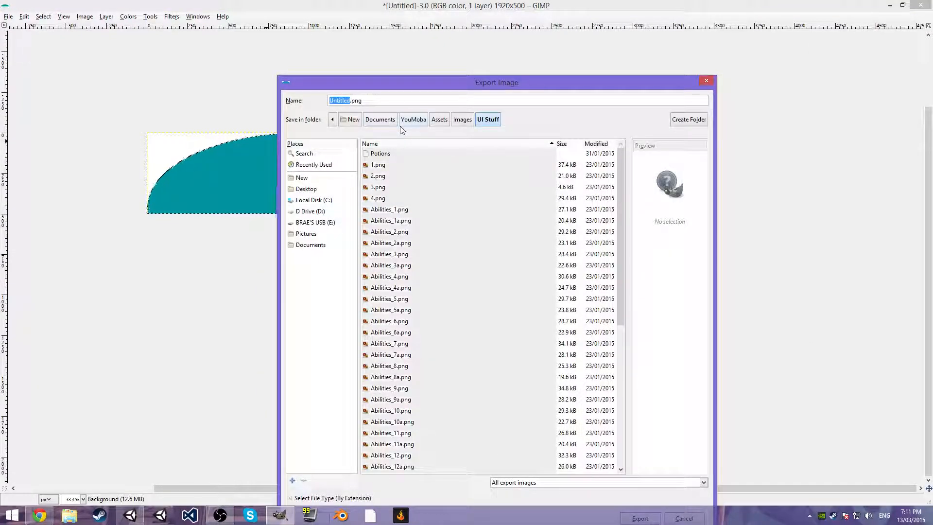
key(Return)
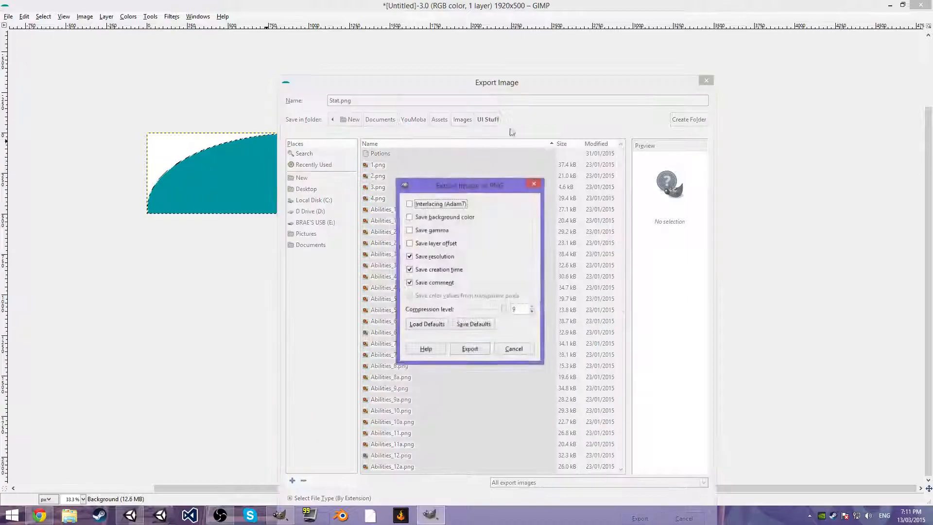
key(Return)
key(ctrl+w)
click(426, 320)
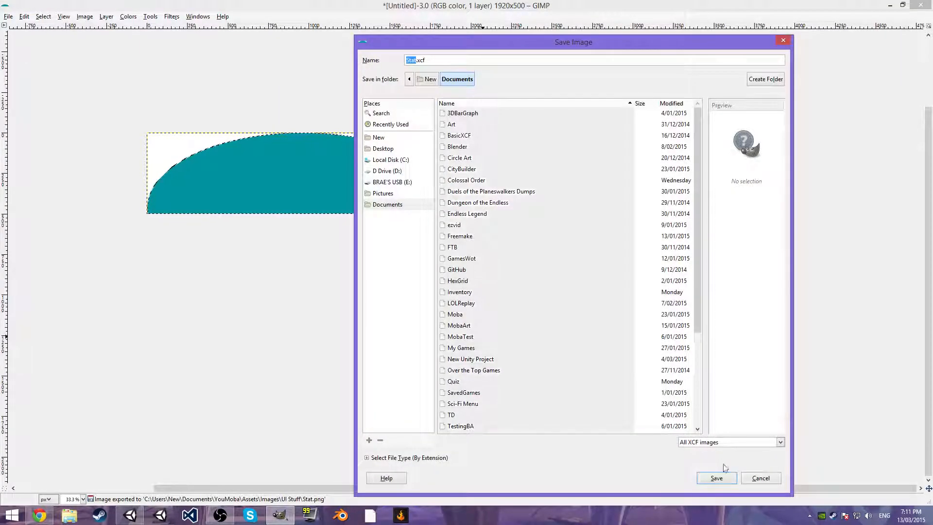
key(Escape)
- Switch to Unity and select the Stat texture in the UI Stuff folder to inspect its import settings
click(889, 5)
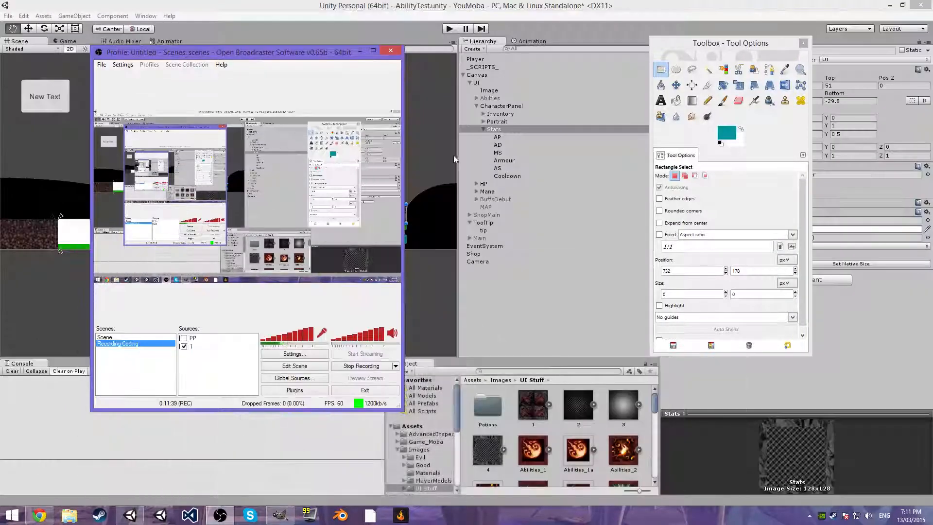
click(561, 248)
scroll(567, 440, up, 3)
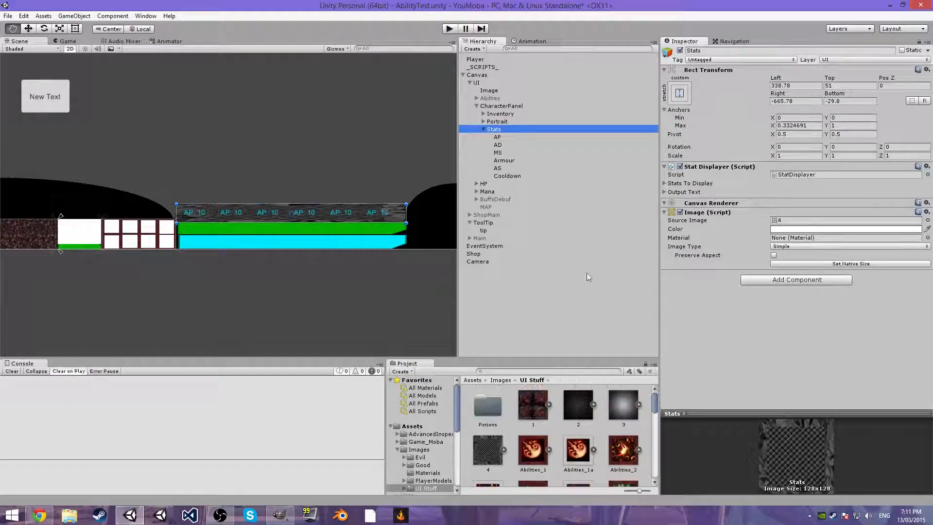
scroll(515, 459, down, 10)
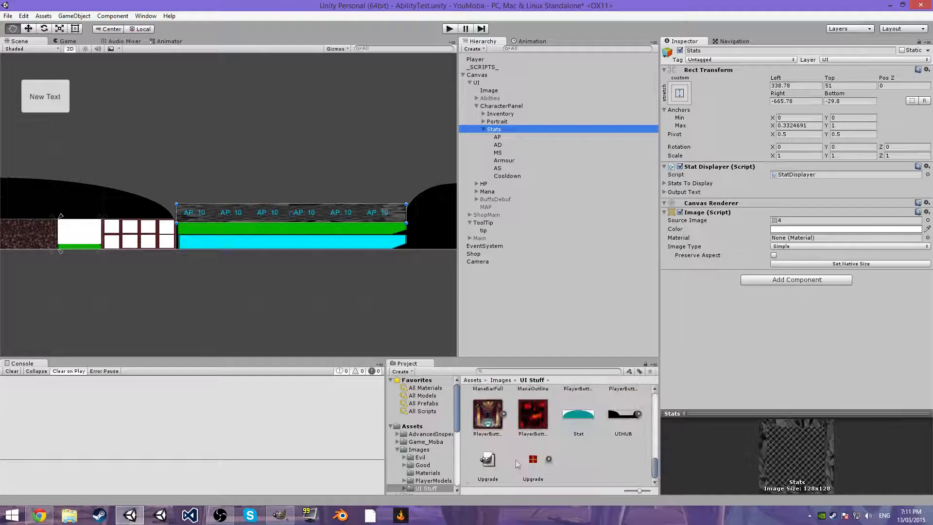
click(573, 419)
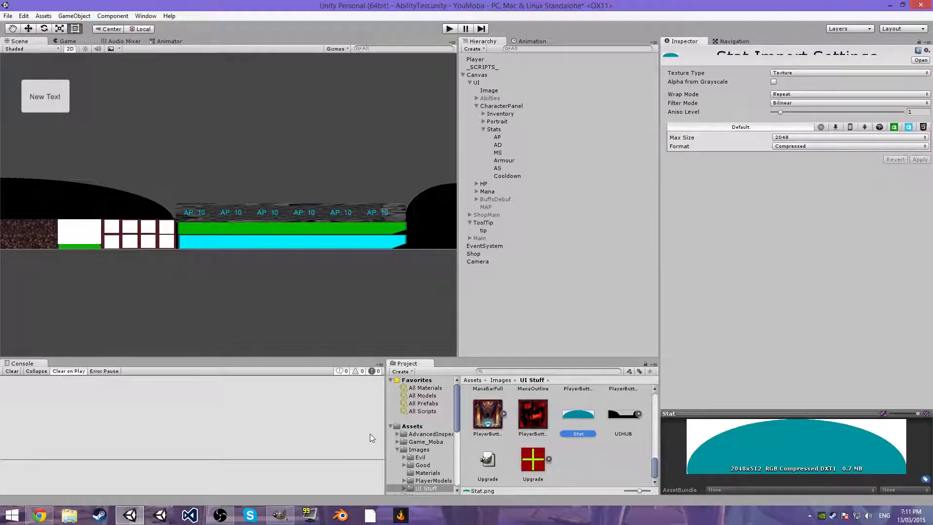
- Switch back to GIMP, show the Layers - Brushes dock and place it beside the Toolbox
click(280, 515)
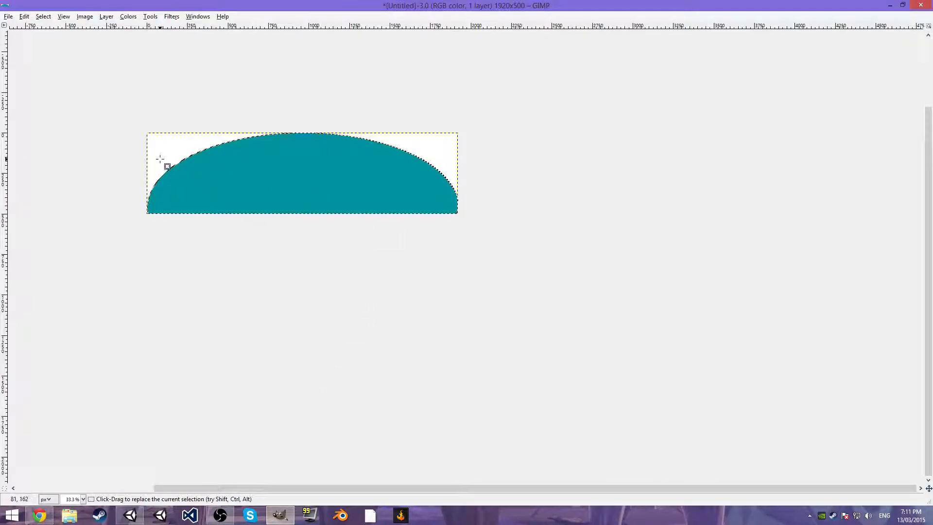
click(279, 206)
ctrl+scroll(298, 229, up, 2)
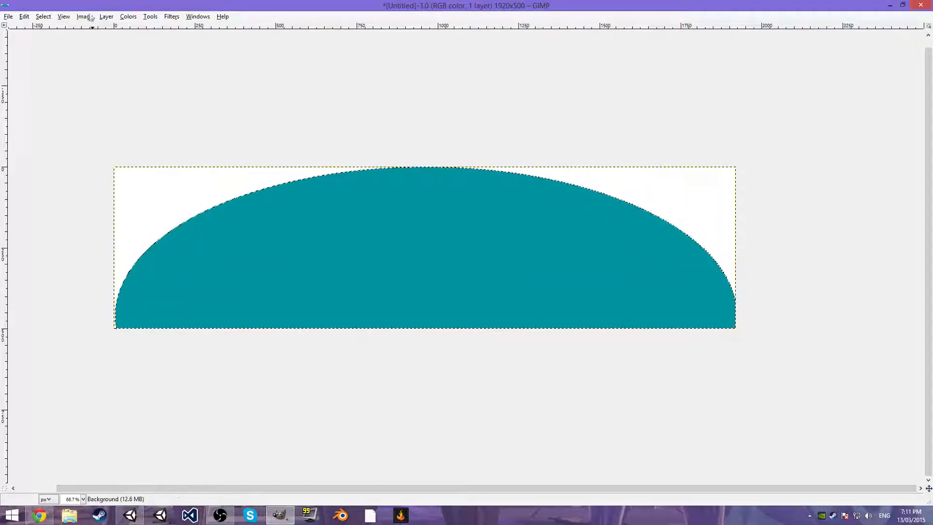
click(198, 16)
mouse_move(218, 28)
click(323, 28)
click(198, 16)
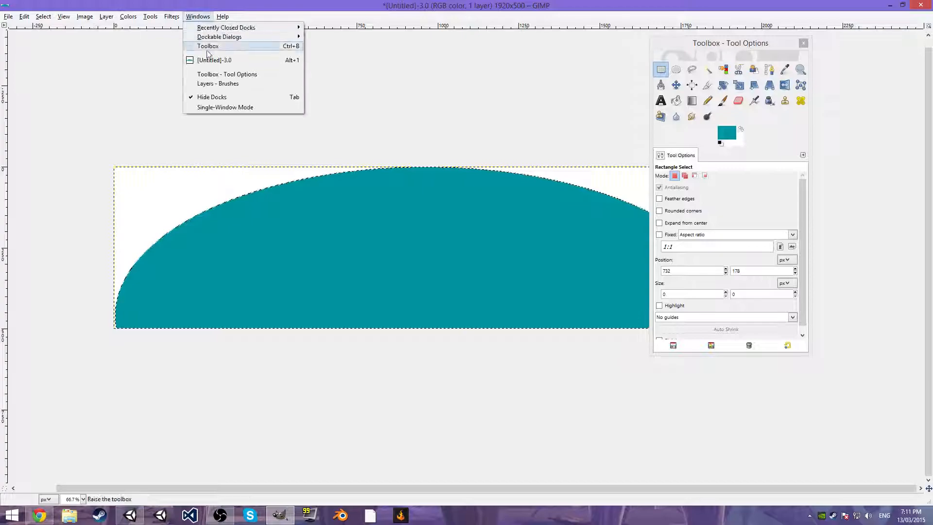
click(219, 84)
drag(588, 28, 810, 30)
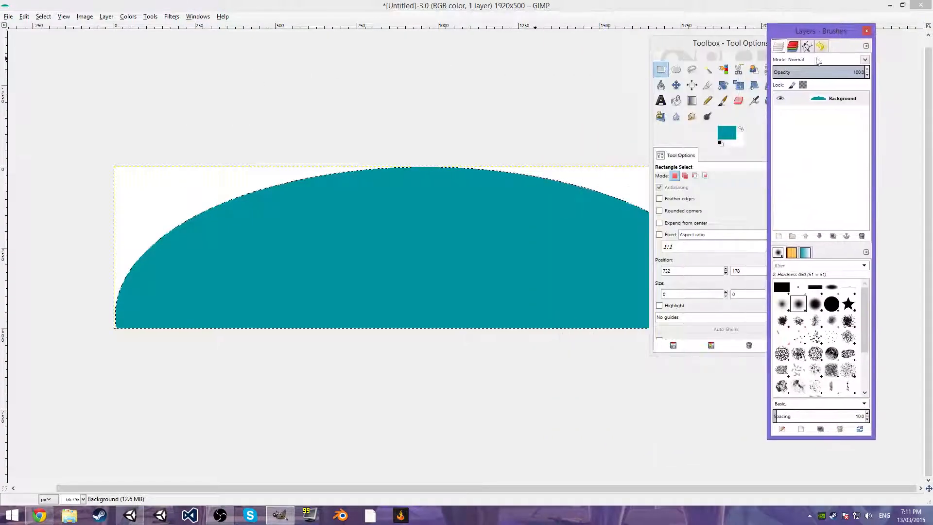
right_click(810, 132)
click(808, 86)
click(803, 85)
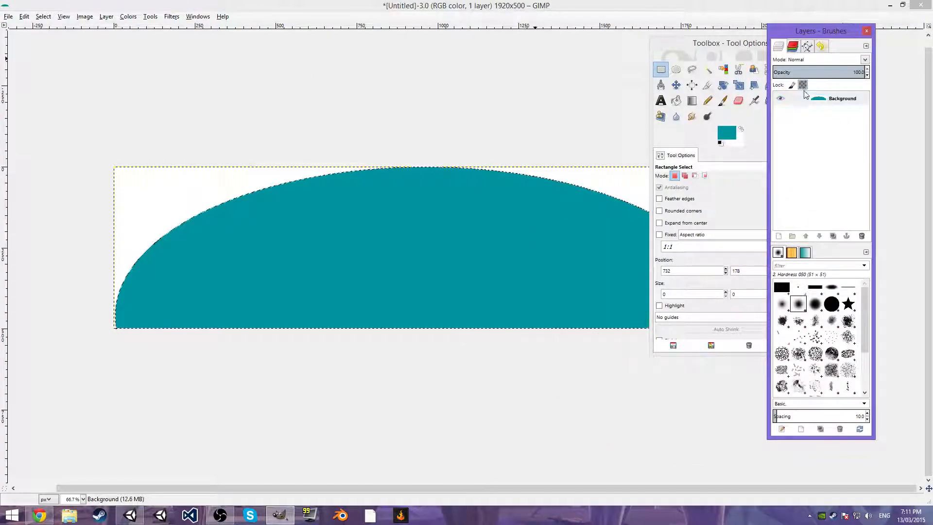
- Clear the elliptical selection and select the white areas around the teal dome by color
click(165, 103)
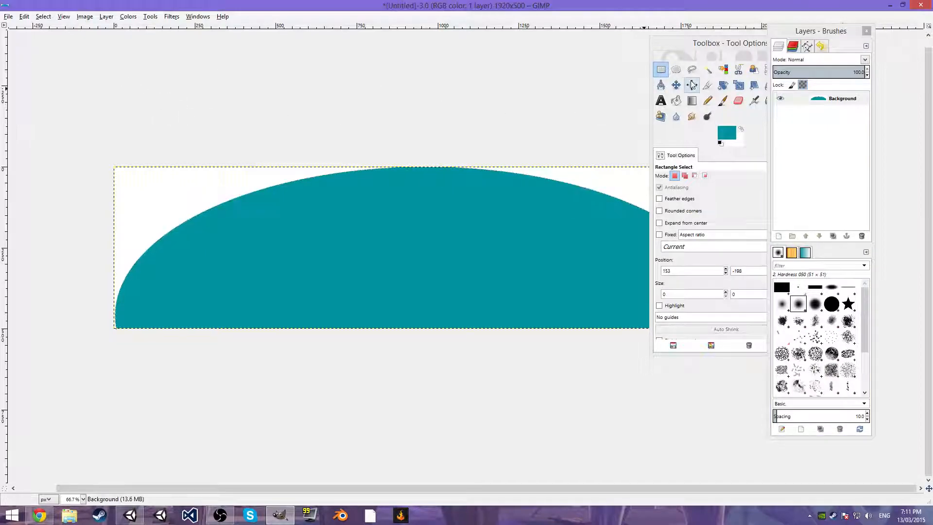
click(719, 72)
click(160, 185)
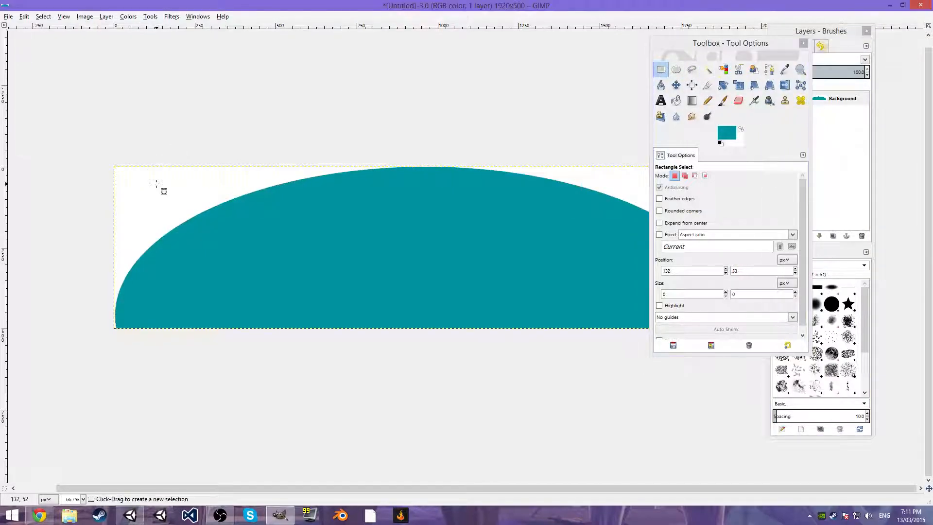
click(722, 69)
click(191, 192)
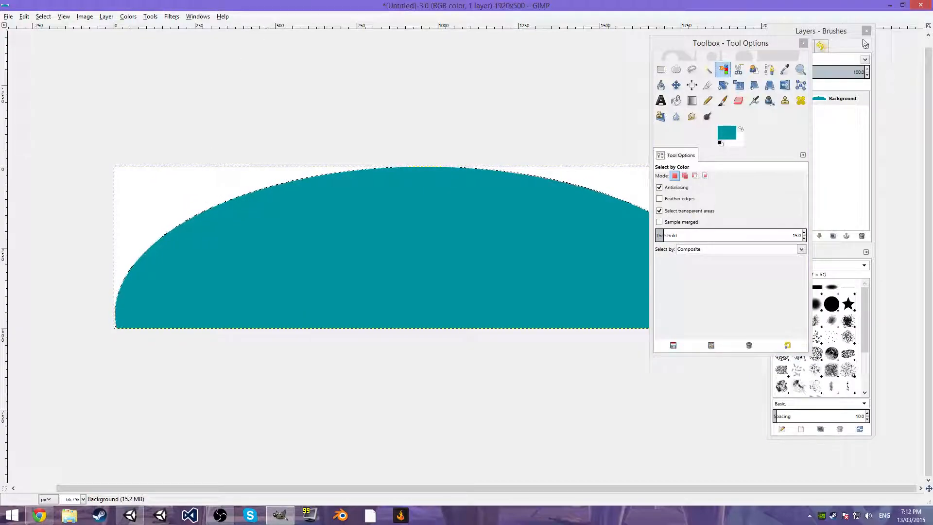
- Add an alpha channel to the Background layer and delete the selected white areas to transparency
right_click(777, 129)
click(795, 342)
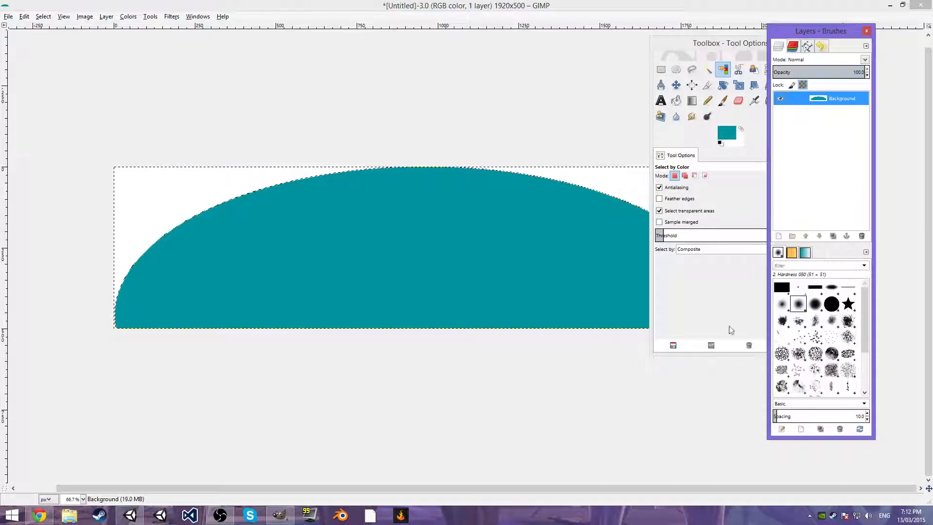
click(133, 191)
key(Delete)
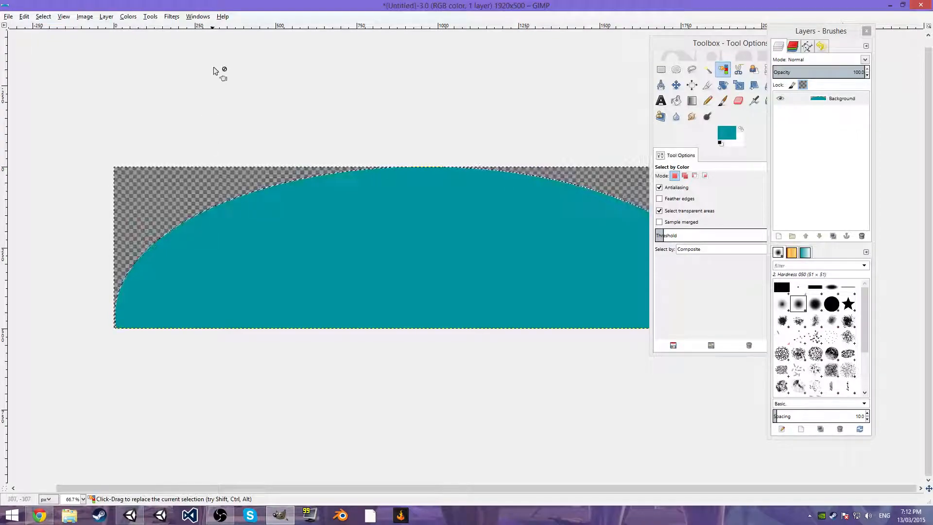
- Export the transparent dome image over Stat.png in the UI Stuff folder and switch to Unity
key(ctrl+e)
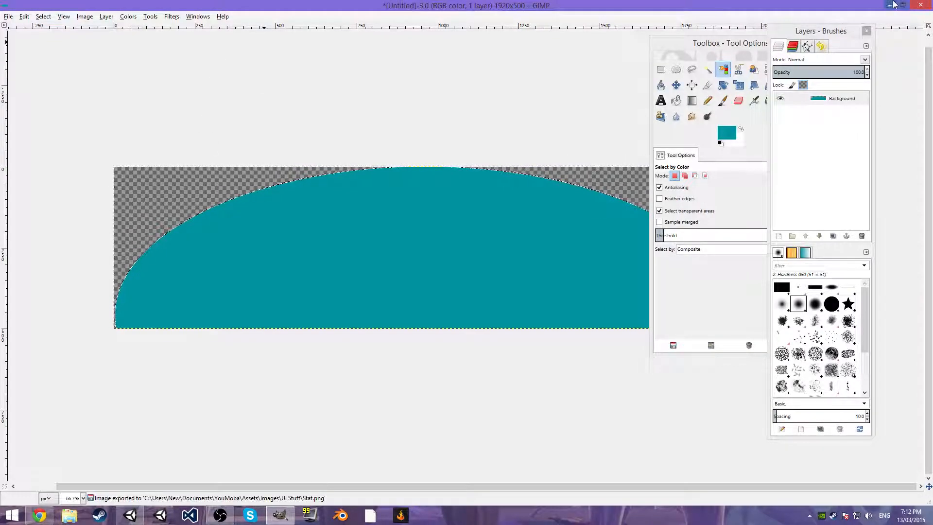
key(alt+Tab)
- Import the Stat texture as Sprite (2D and UI) with Trilinear filtering and a max size of 8192, and apply the settings
click(829, 73)
click(797, 112)
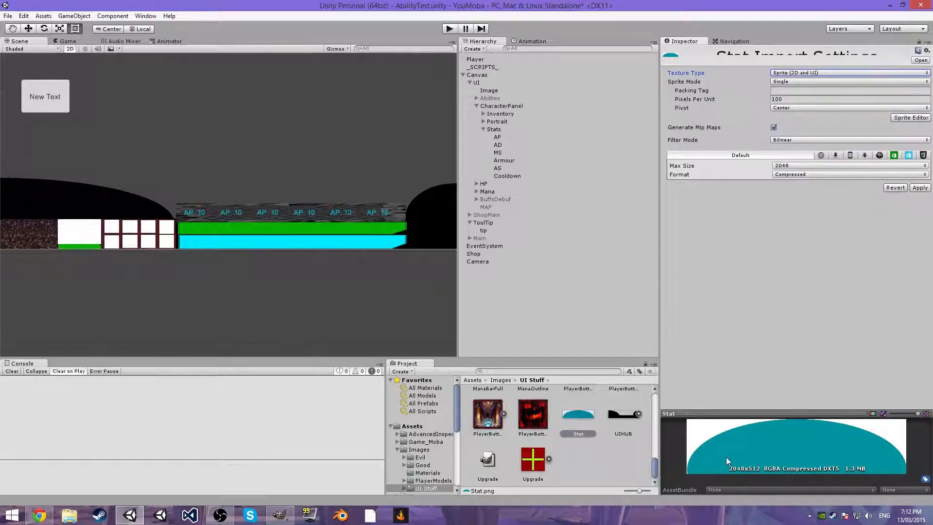
click(788, 141)
click(790, 172)
click(920, 187)
click(783, 166)
click(790, 262)
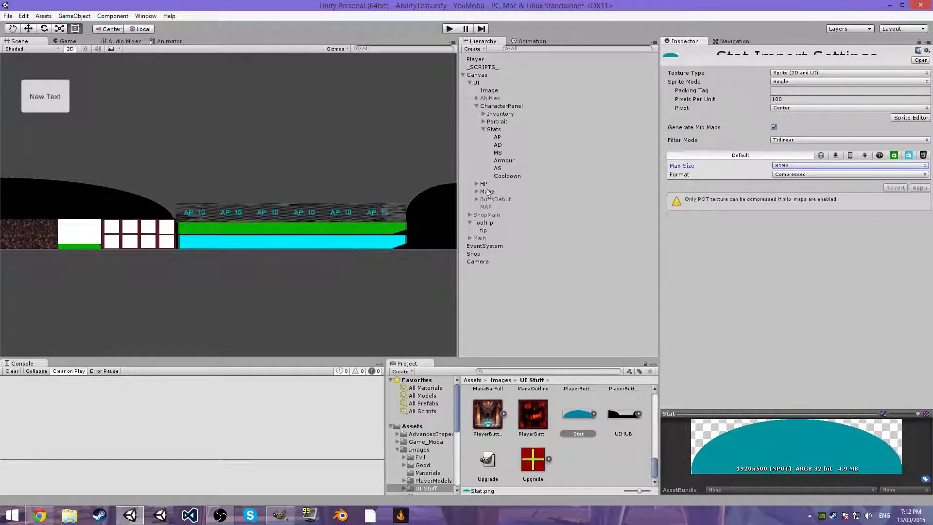
- Set the UIHUB texture's Pixels Per Unit to 100 and apply the import settings
click(616, 420)
click(782, 99)
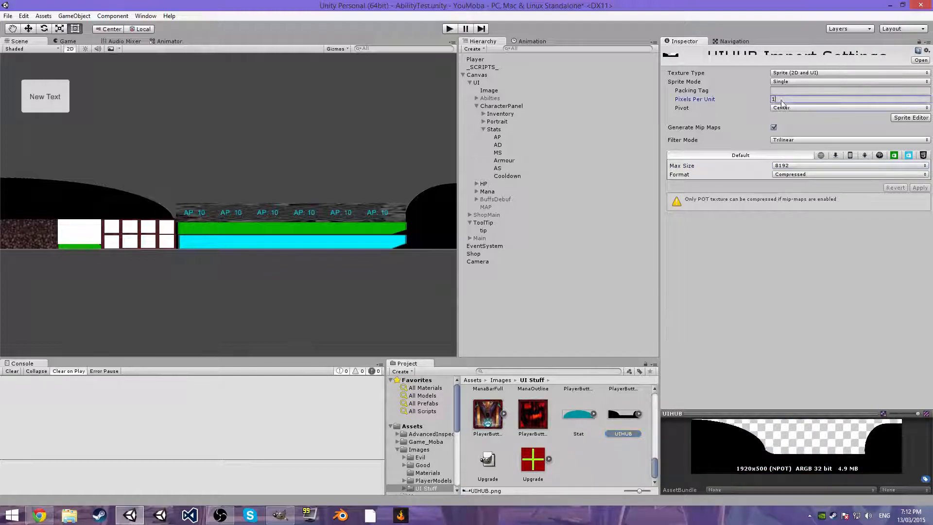
text(10)
click(917, 187)
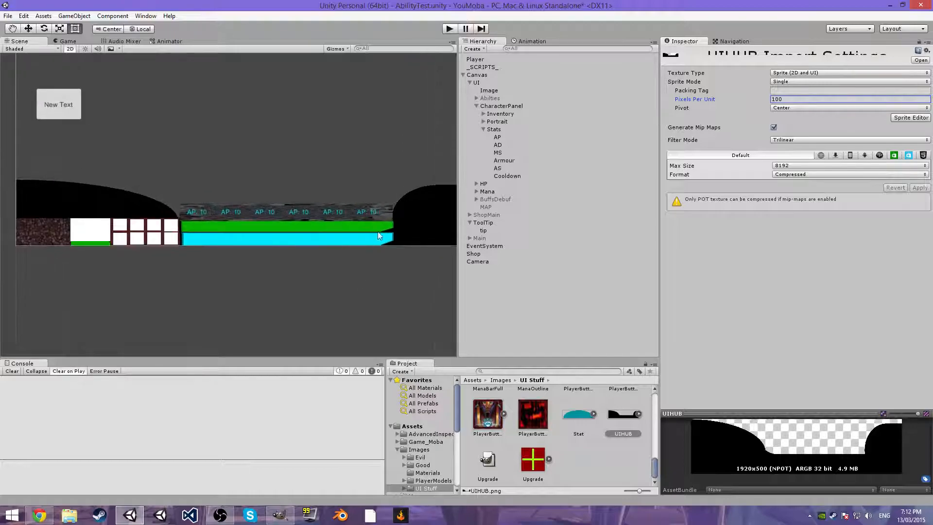
- Assign the Stat sprite as the source image of the Stats object
scroll(374, 234, up, 3)
middle_drag(444, 209, 414, 208)
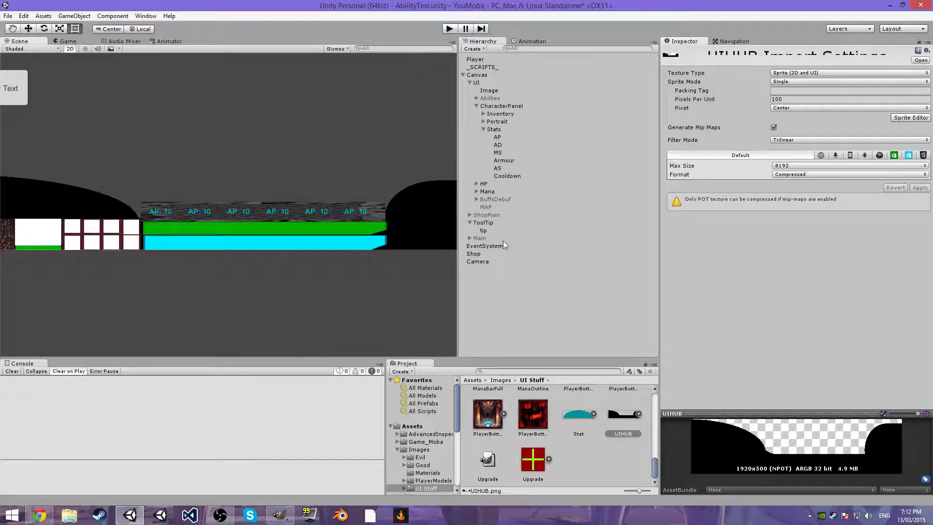
click(493, 129)
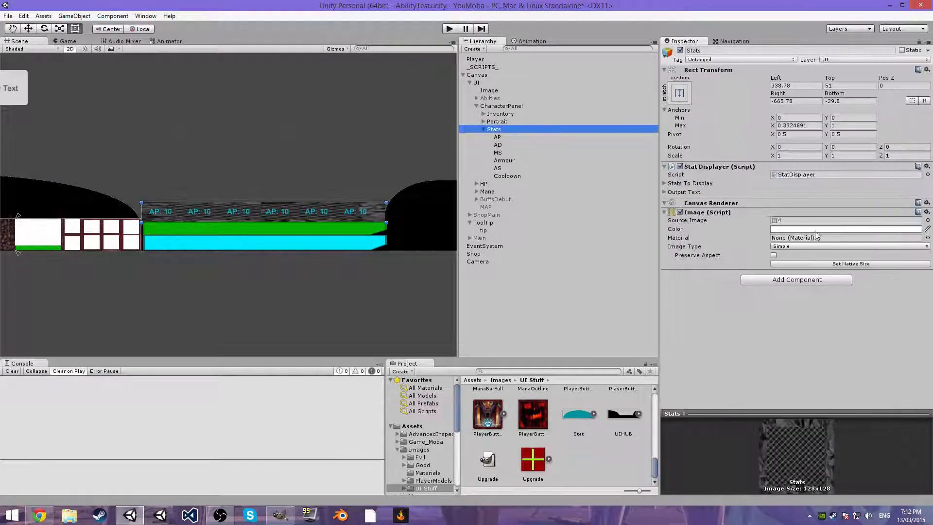
click(928, 221)
text(stat)
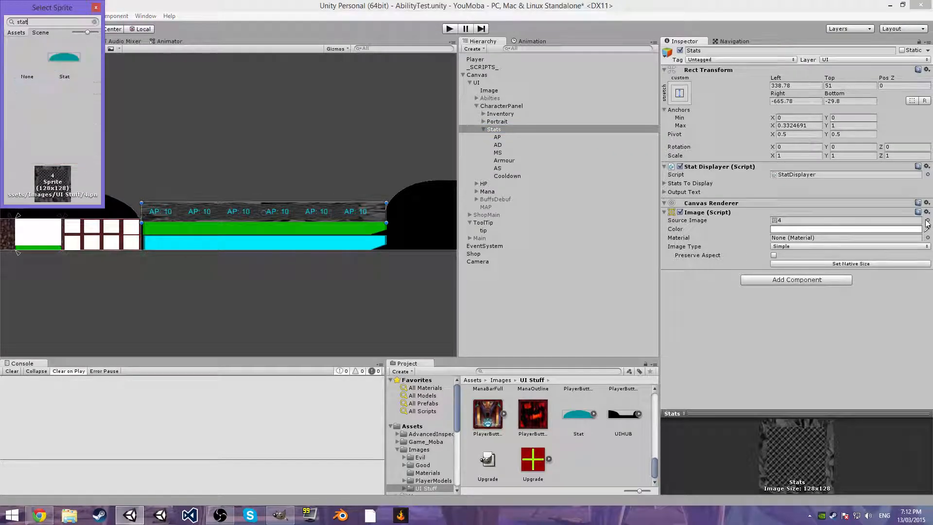
double_click(64, 57)
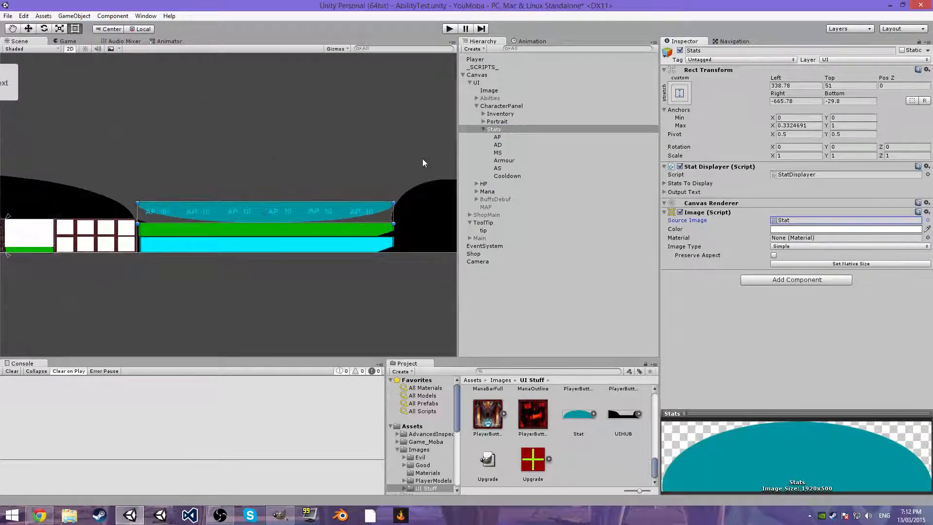
- Try an X rotation of 180 on the Stats object and reset it to 0
scroll(366, 156, up, 3)
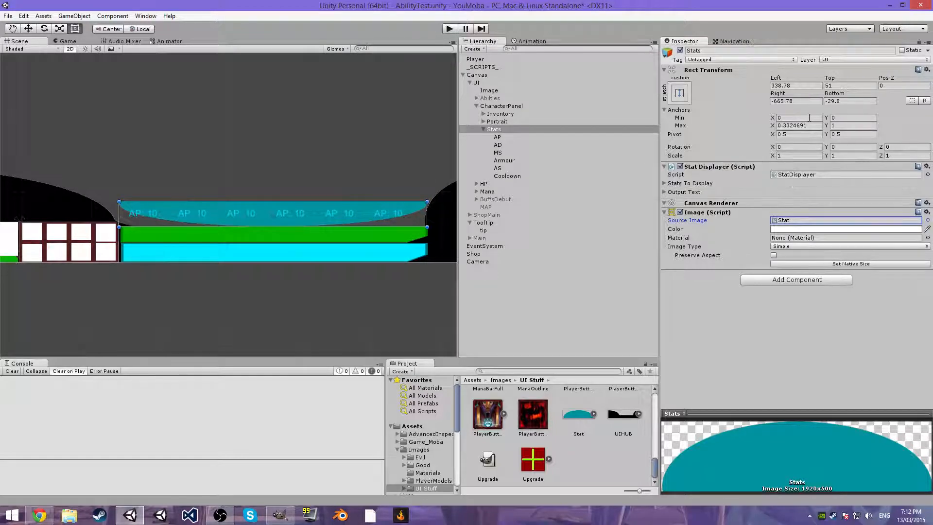
click(805, 147)
text(180)
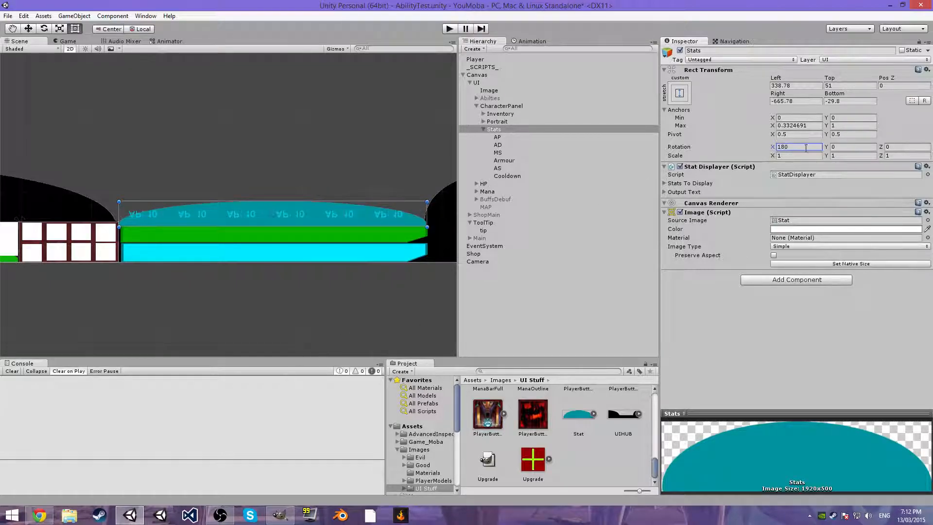
drag(807, 148, 760, 165)
text(0)
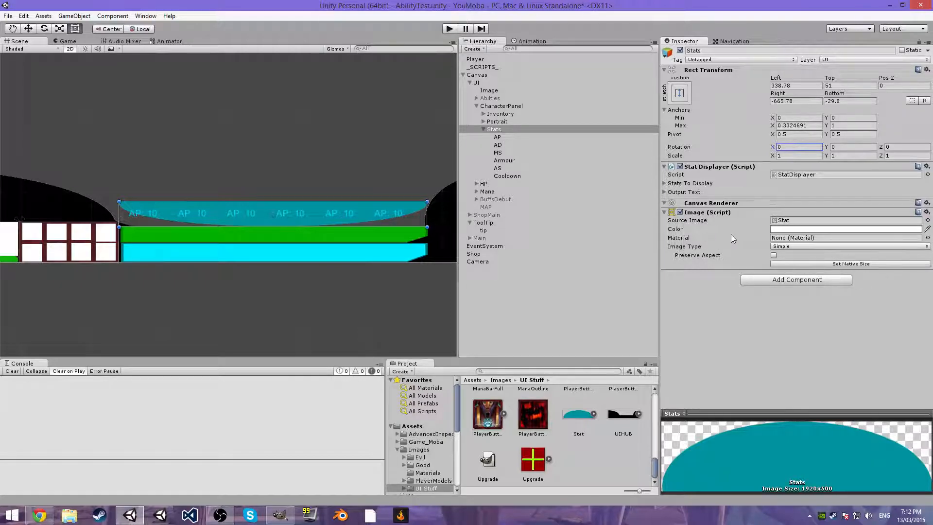
- Inspect the Rect Transform rotation of the Portrait and CharacterPanel objects
click(695, 205)
click(502, 122)
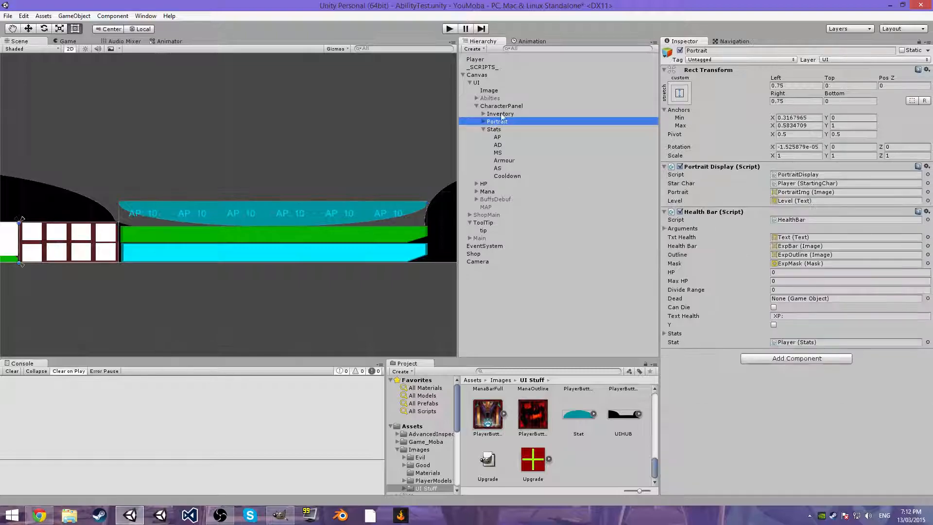
click(504, 106)
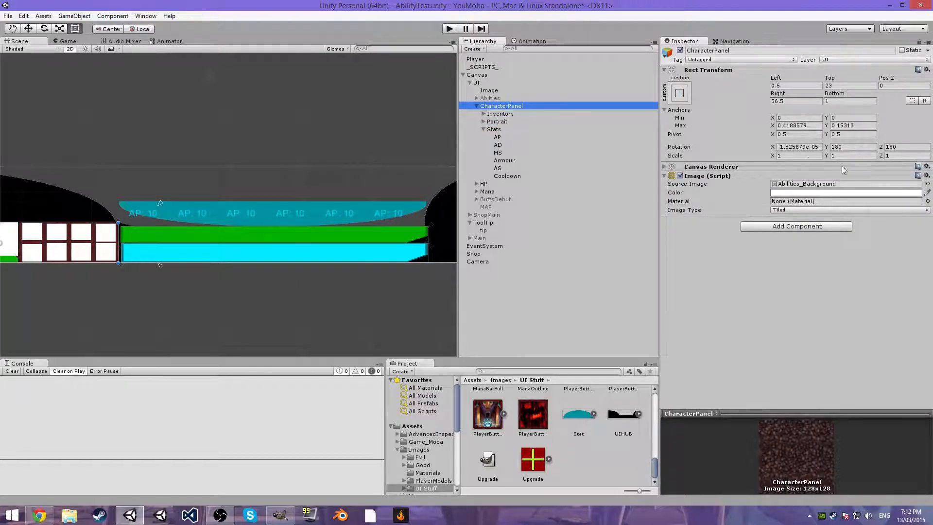
scroll(323, 226, down, 14)
scroll(314, 223, up, 7)
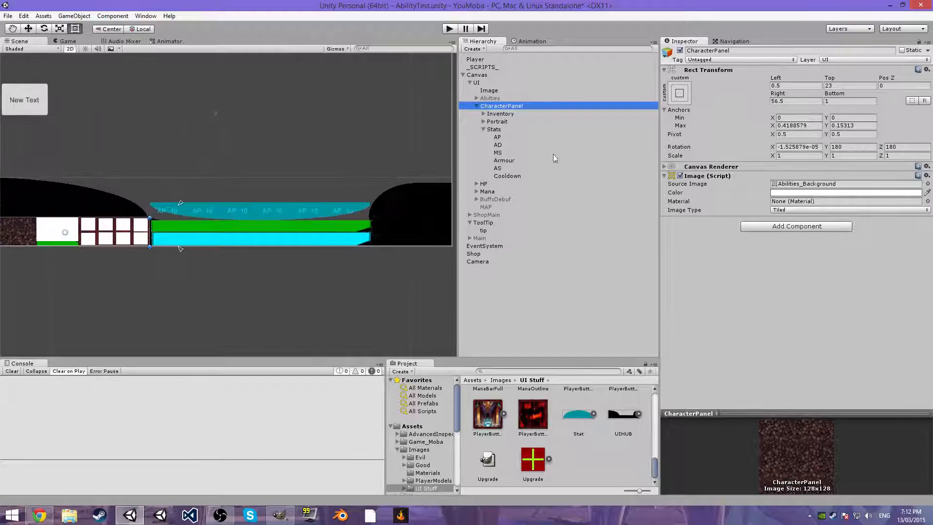
- Set the X rotation of the Stats object to 180 to turn the dome upright
click(493, 129)
scroll(412, 185, up, 2)
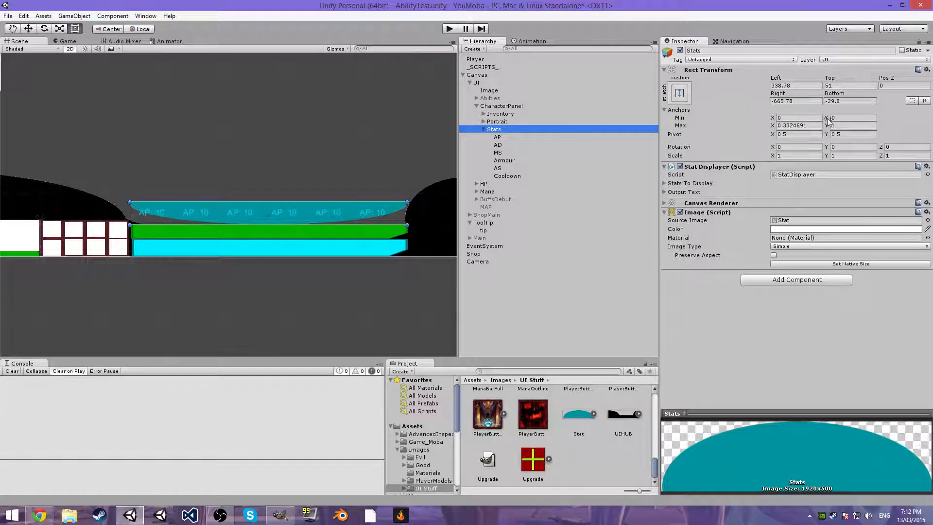
click(799, 147)
text(2)
key(BackSpace)
text(180)
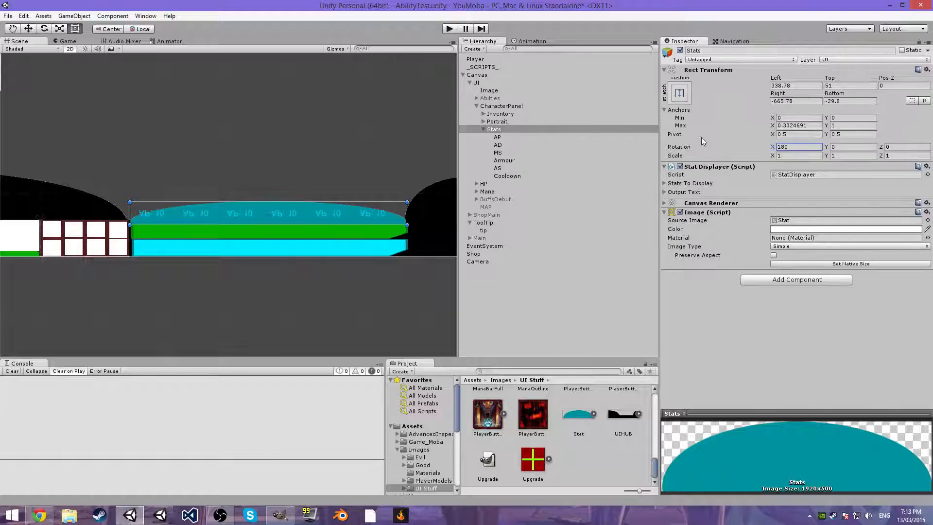
- Set the X, Y and Z rotation of all six stat texts, AP through Cooldown, to 0
click(502, 139)
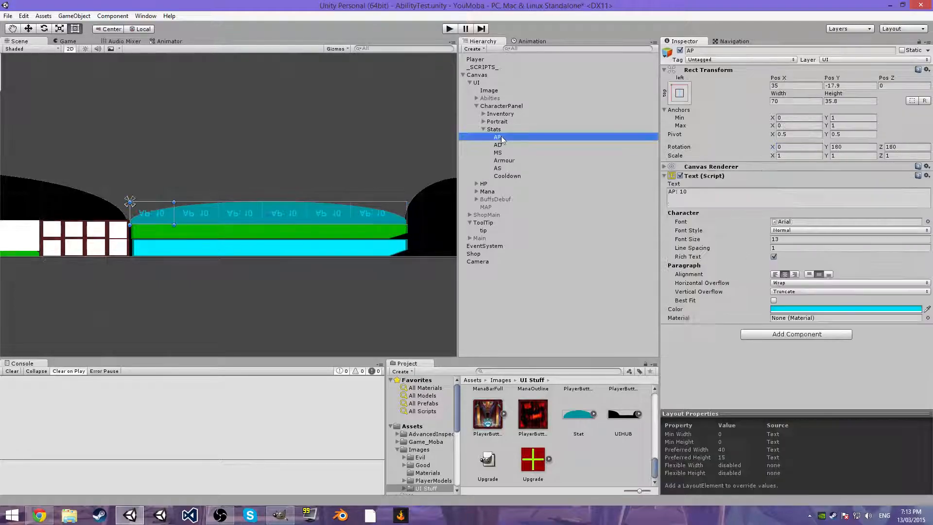
shift+click(544, 173)
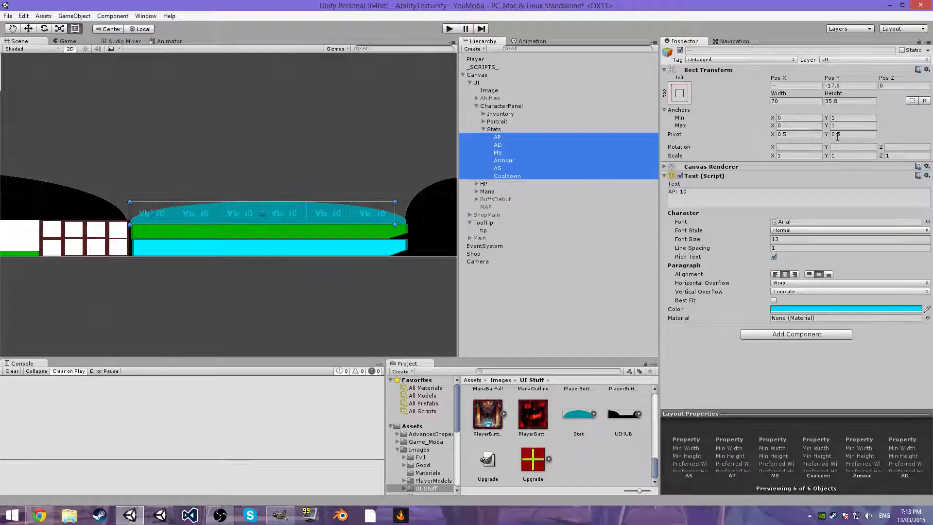
click(805, 147)
click(851, 144)
text(0)
click(905, 146)
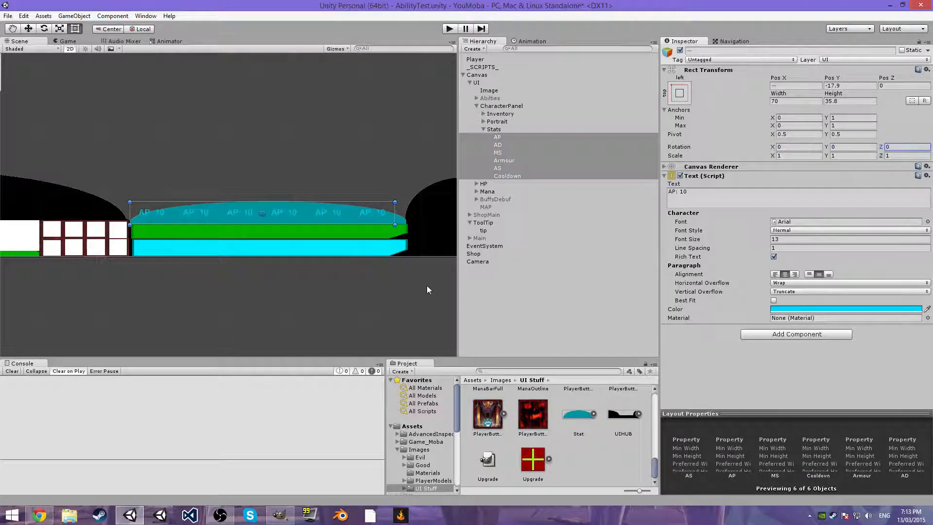
- Shrink the six stat texts to a height of 26.5, move them to Pos Y -23.3 inside the dome, and save the scene
drag(341, 220, 349, 220)
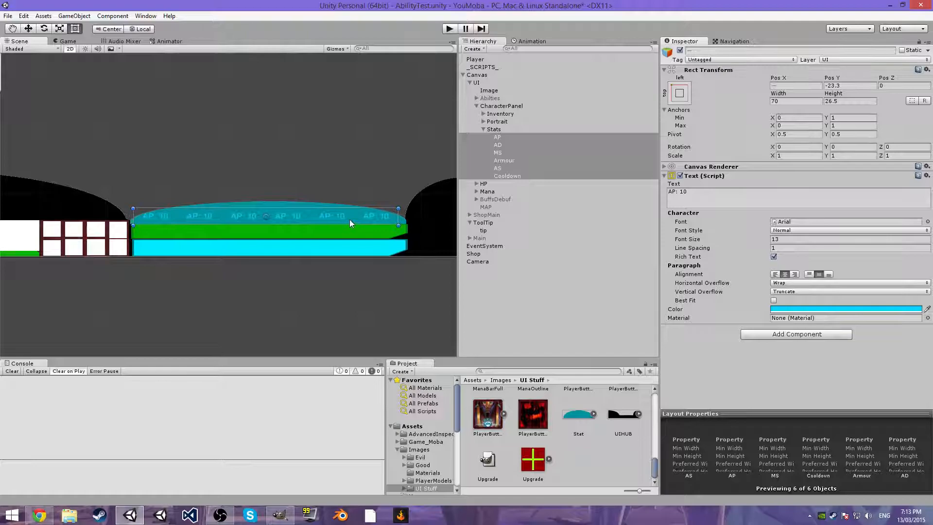
click(544, 305)
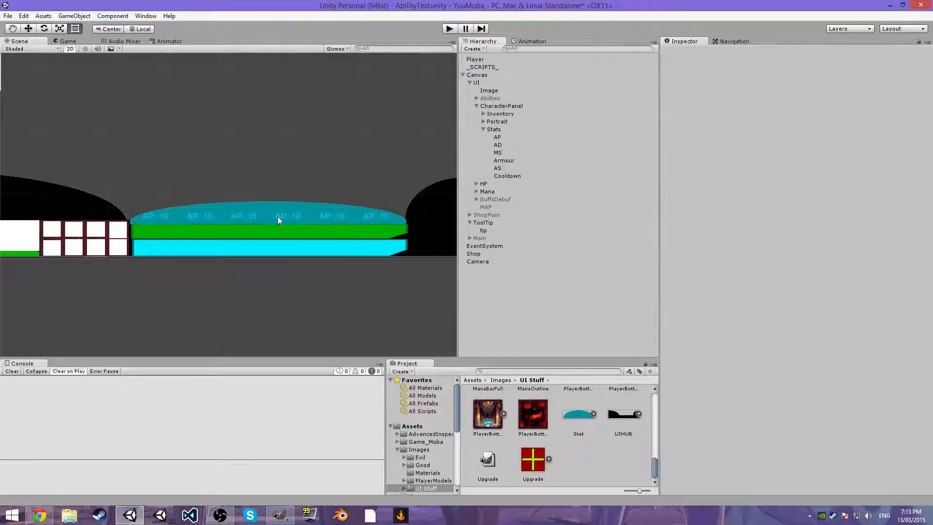
scroll(232, 215, up, 2)
scroll(294, 234, down, 3)
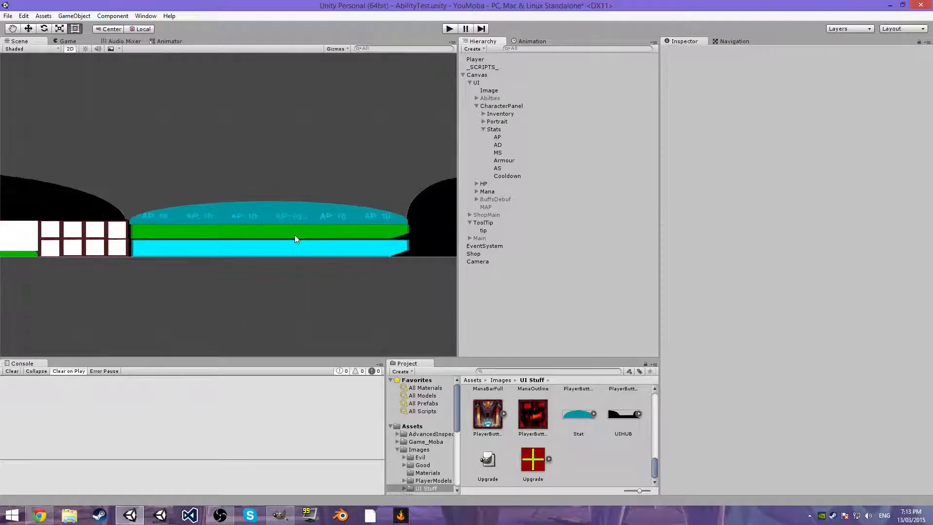
key(ctrl+s)
- Run the game to check the dome-shaped stat panel in the HUD, and stop it
scroll(278, 273, down, 6)
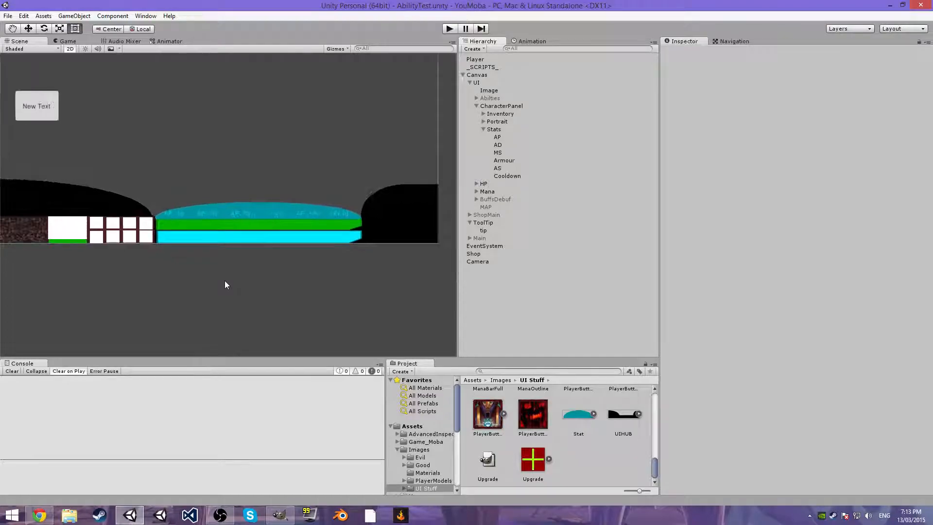
scroll(282, 267, up, 4)
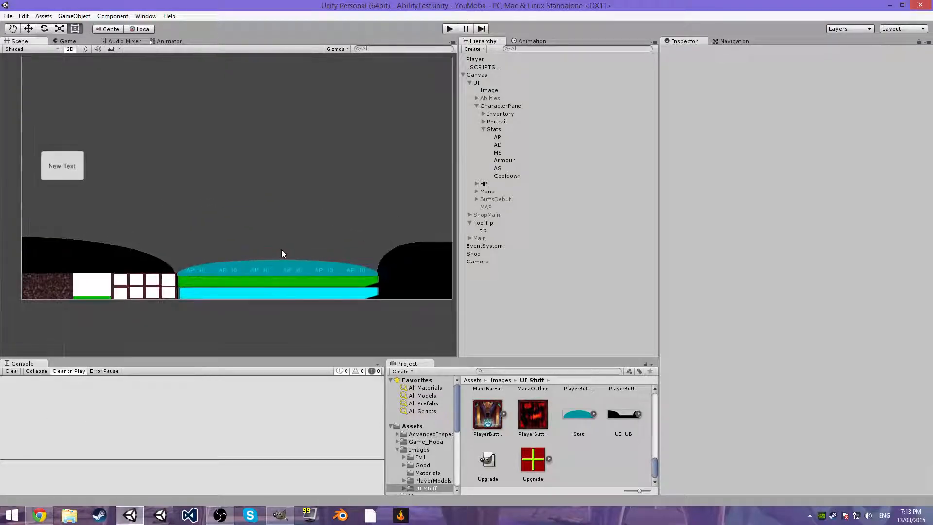
click(448, 29)
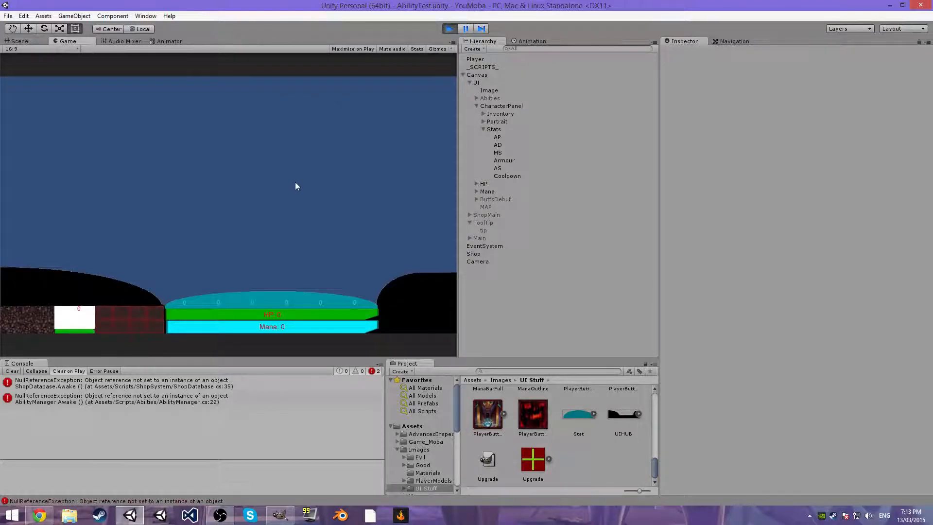
key(p)
key(p)
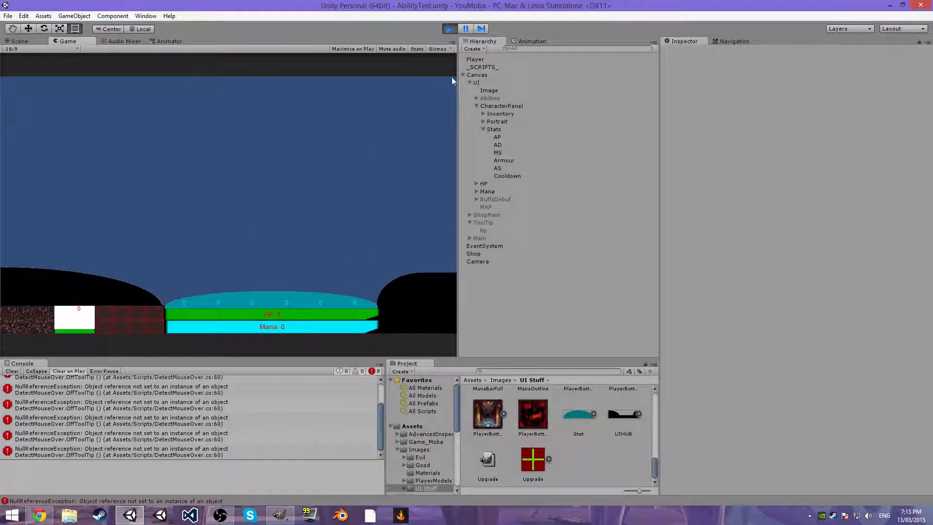
click(450, 28)
- Turn off Pixel Perfect on the Canvas and test-run the game
click(302, 273)
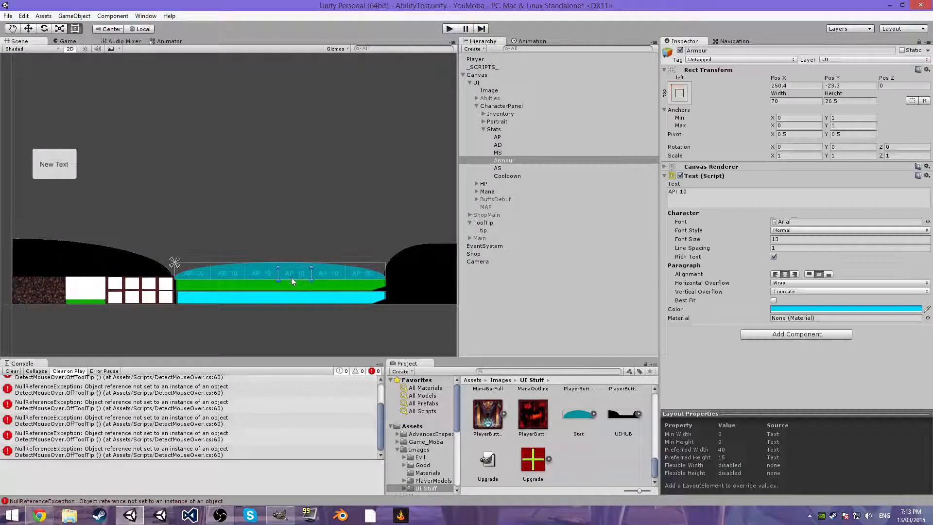
scroll(298, 276, up, 5)
middle_drag(299, 275, 356, 229)
scroll(354, 230, up, 3)
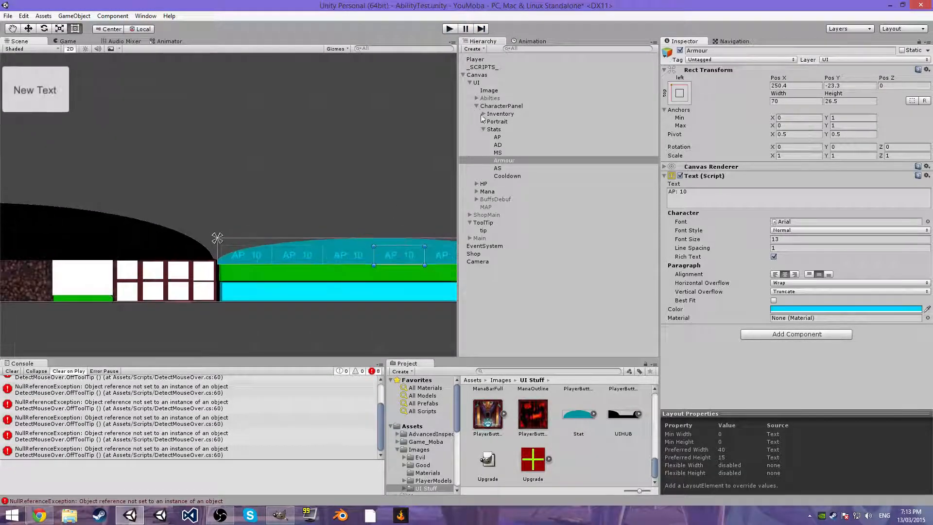
click(483, 76)
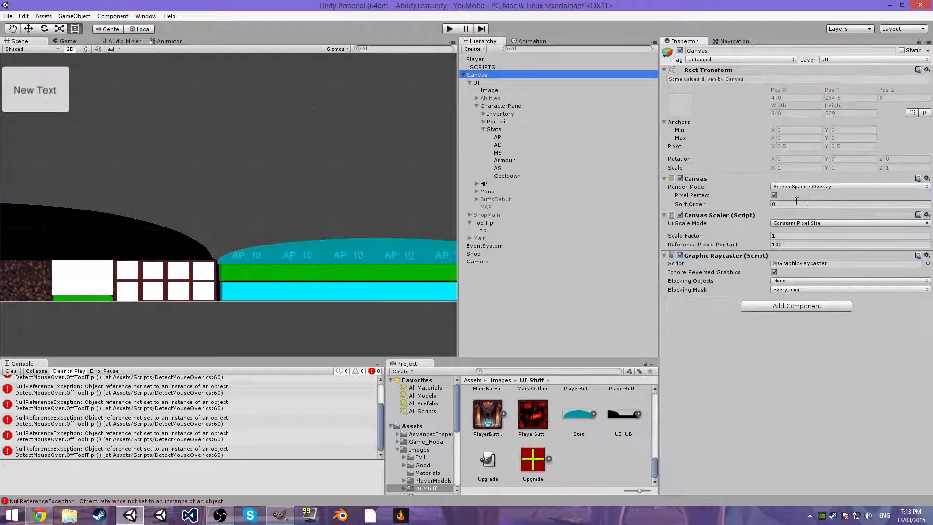
click(773, 196)
click(449, 29)
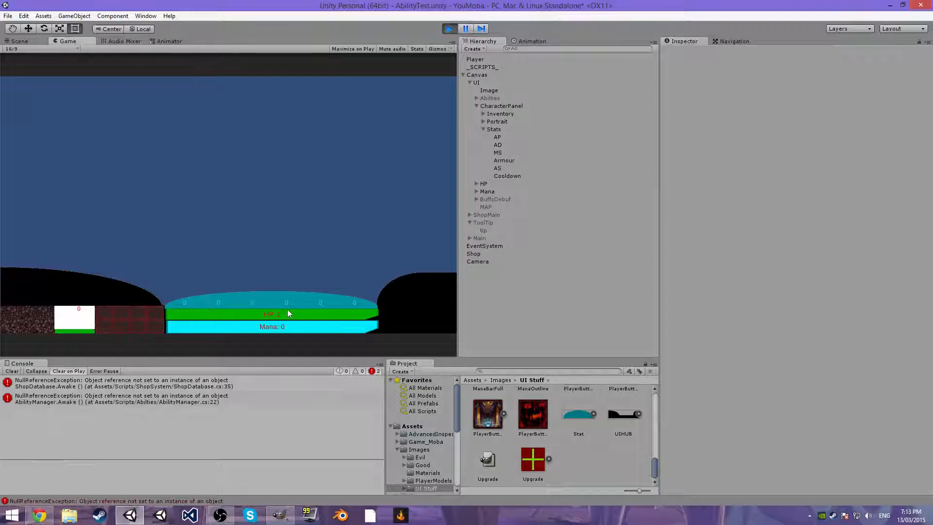
click(446, 29)
- Select individual stat texts in the dome, including Armour and Cooldown, to examine their placement and text settings
middle_drag(389, 161, 320, 209)
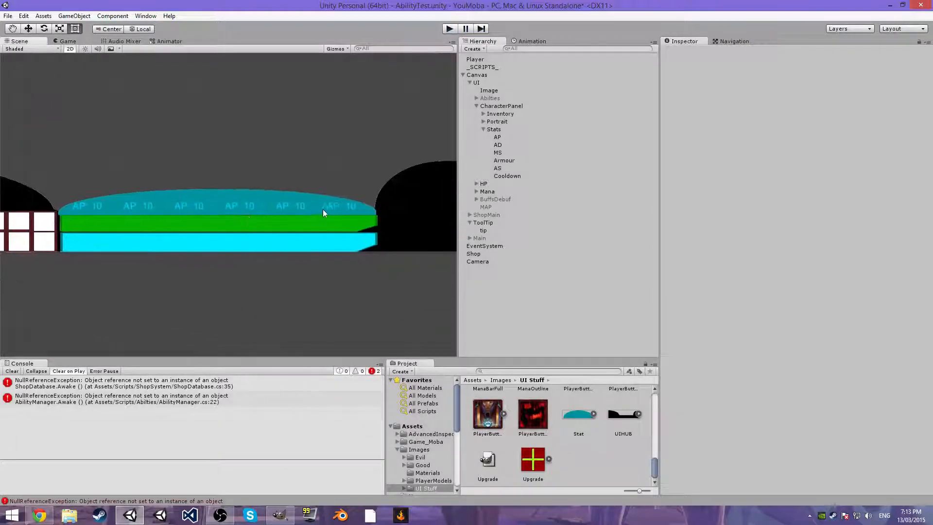
click(342, 206)
click(296, 209)
click(249, 208)
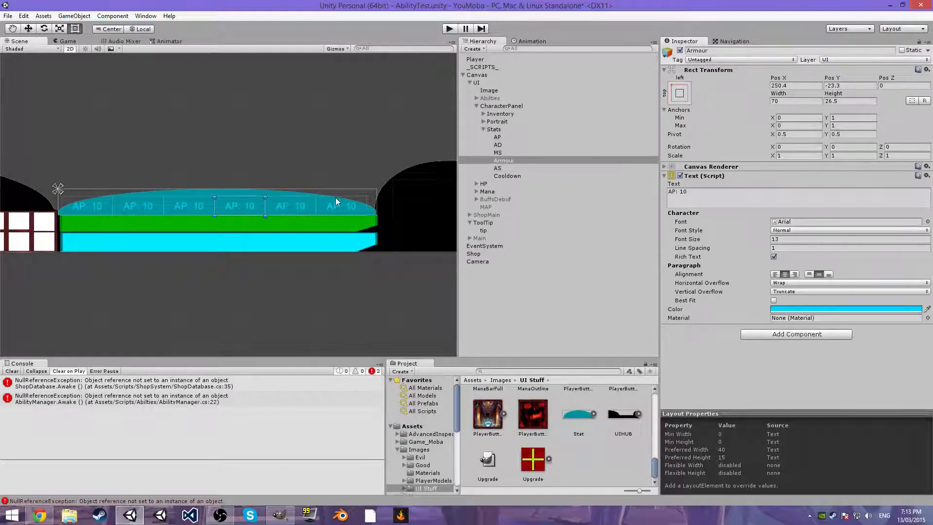
click(334, 206)
click(296, 275)
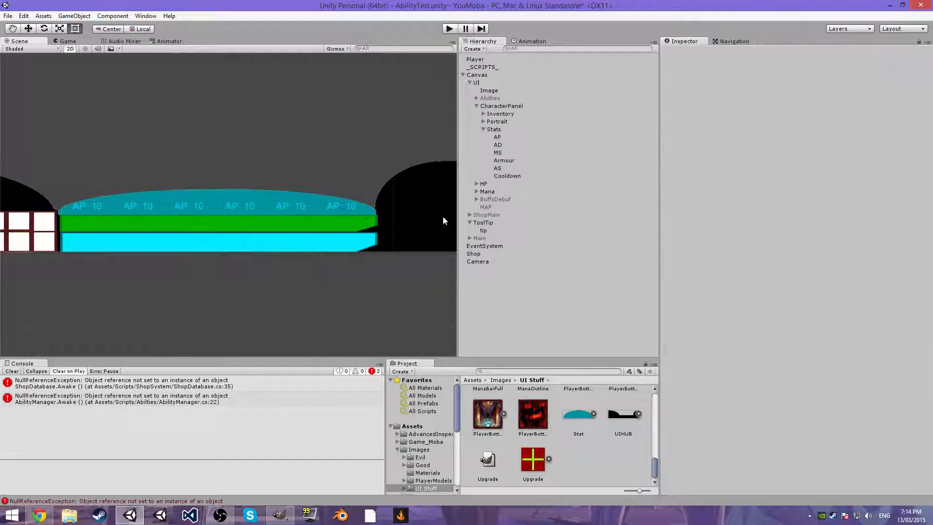
click(344, 210)
click(366, 284)
click(351, 211)
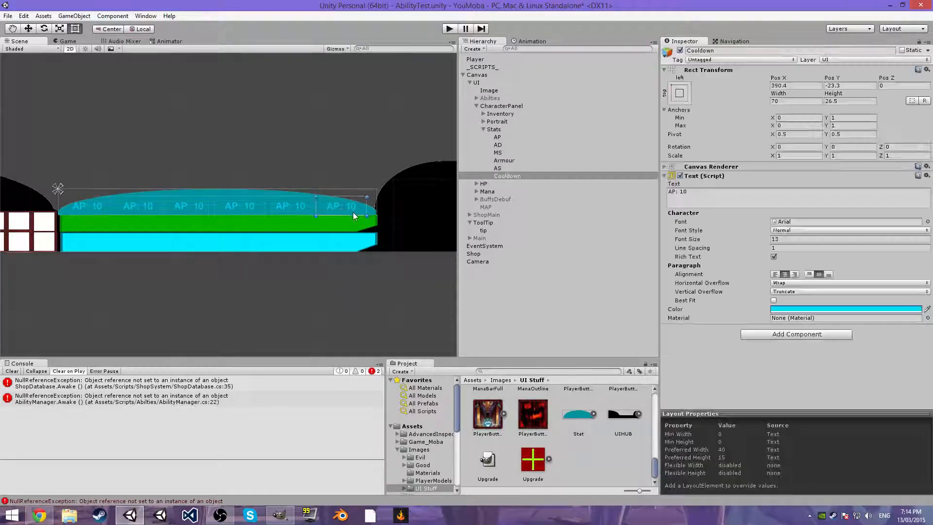
- Set the rotation of the Stats panel to X 180, Y 0 and Z 0
click(503, 129)
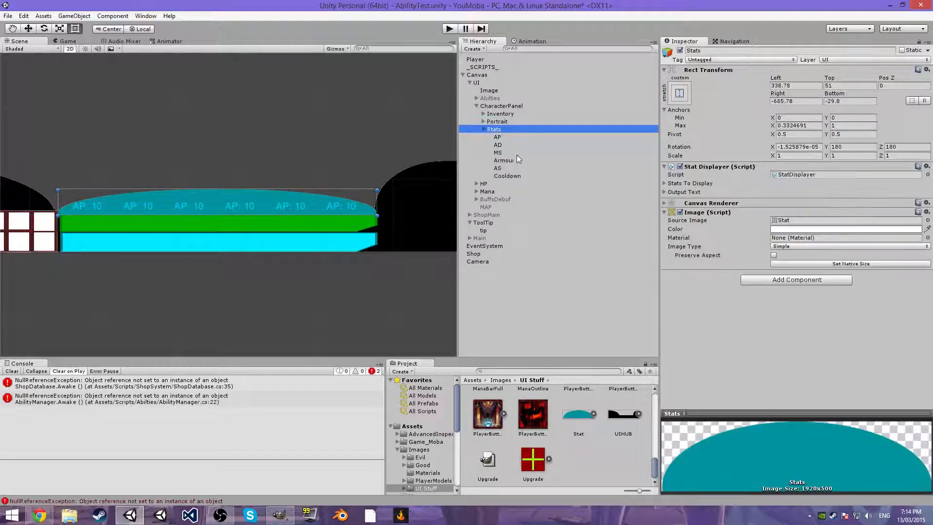
click(516, 154)
click(525, 177)
click(495, 129)
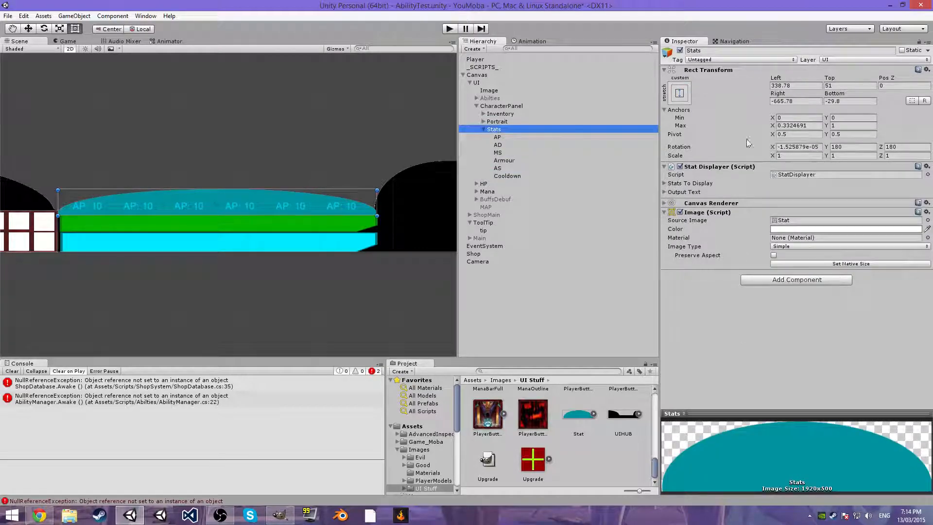
click(809, 146)
text(0)
click(851, 147)
text(0)
key(Tab)
text(0)
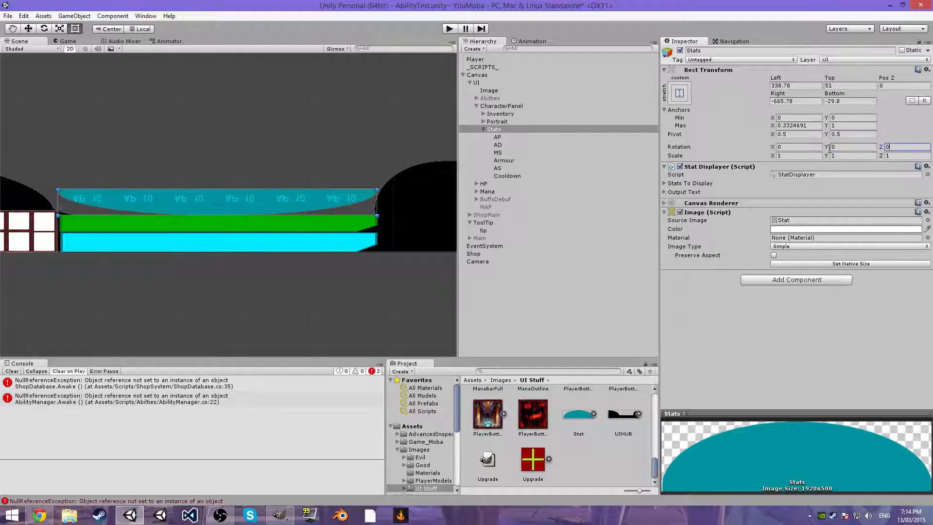
click(796, 146)
text(180)
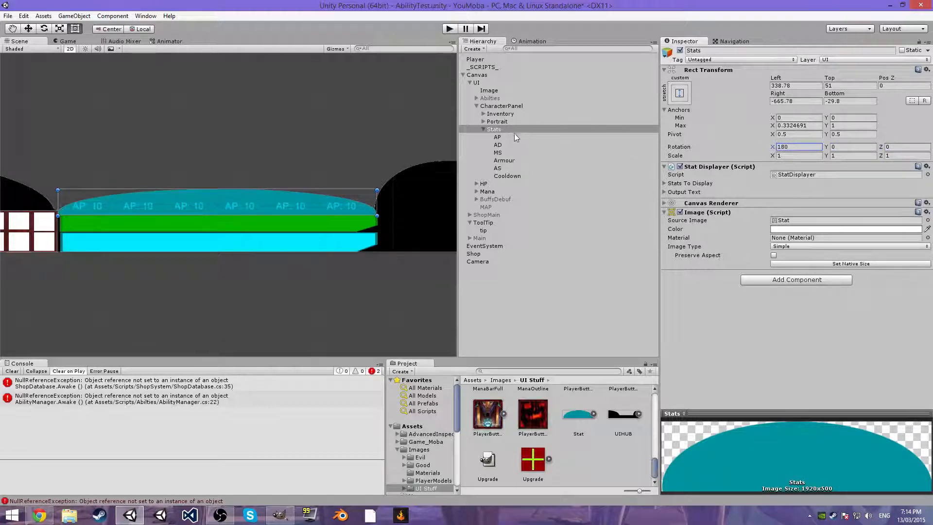
- Check the AP and AD texts under Stats, reselect Stats, and save the scene
click(514, 137)
click(519, 144)
click(511, 129)
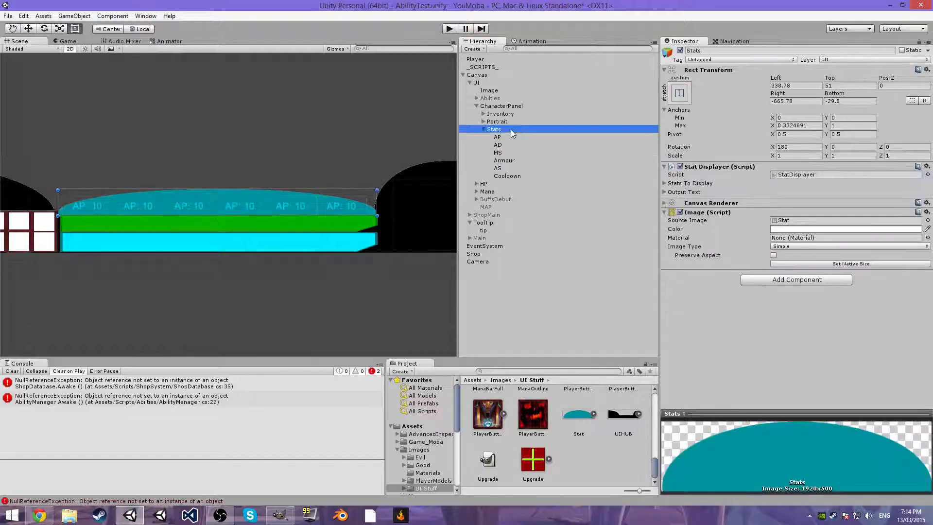
key(ctrl+s)
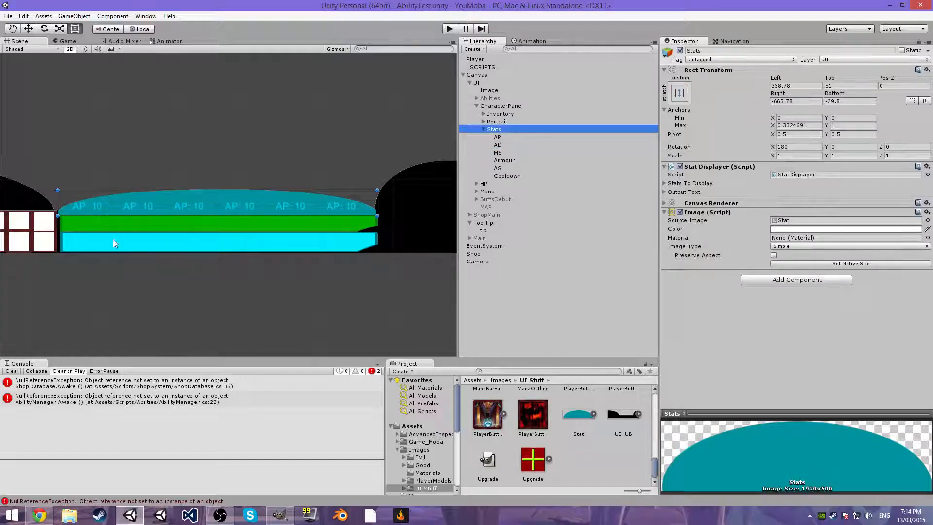
- Move the Portrait object up onto the black dome at the HUD's outer edge, above the brown panel
middle_drag(152, 220, 322, 231)
scroll(321, 231, down, 8)
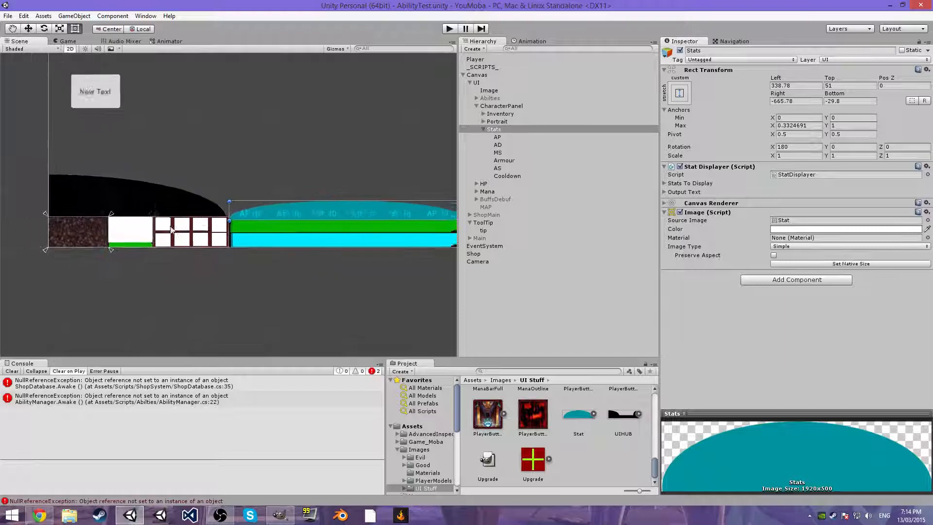
click(482, 130)
click(496, 122)
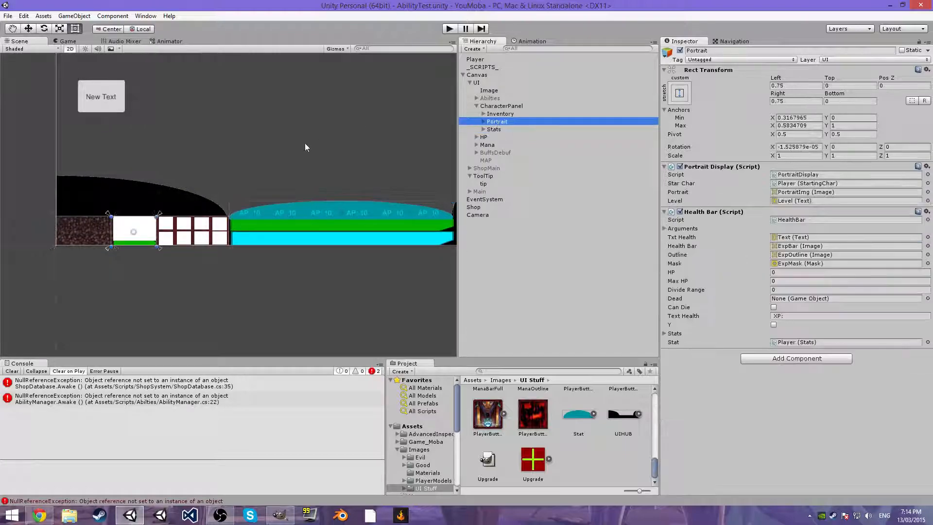
key(f)
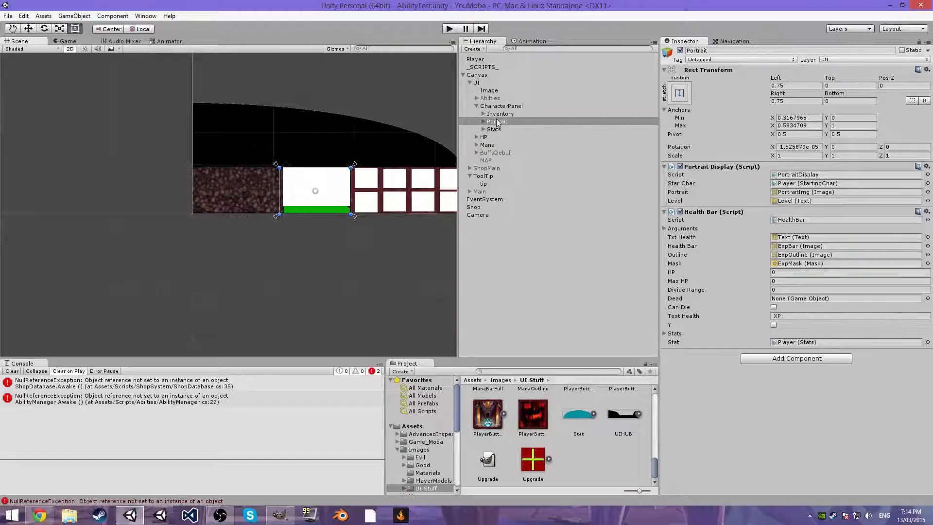
drag(321, 184, 235, 126)
- Stretch the Portrait's ExpBar along the base of the black dome to Top -20.4 and Right -241.2
middle_drag(360, 141, 81, 140)
scroll(232, 154, down, 10)
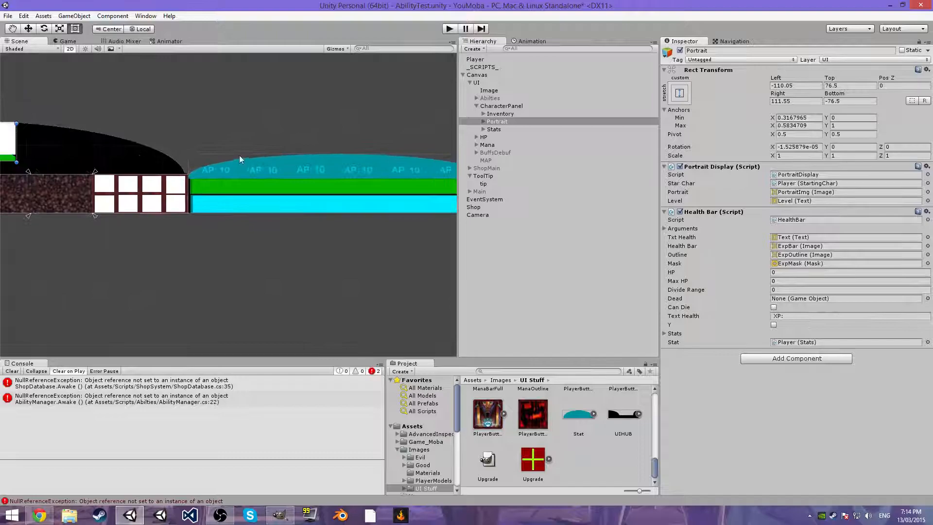
middle_drag(200, 151, 390, 132)
scroll(292, 141, up, 10)
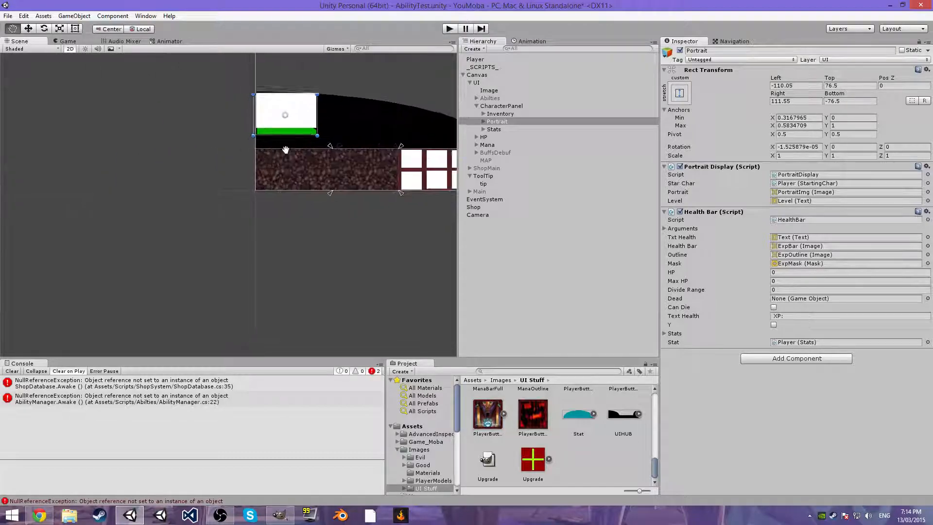
middle_drag(292, 141, 155, 223)
click(484, 121)
click(501, 137)
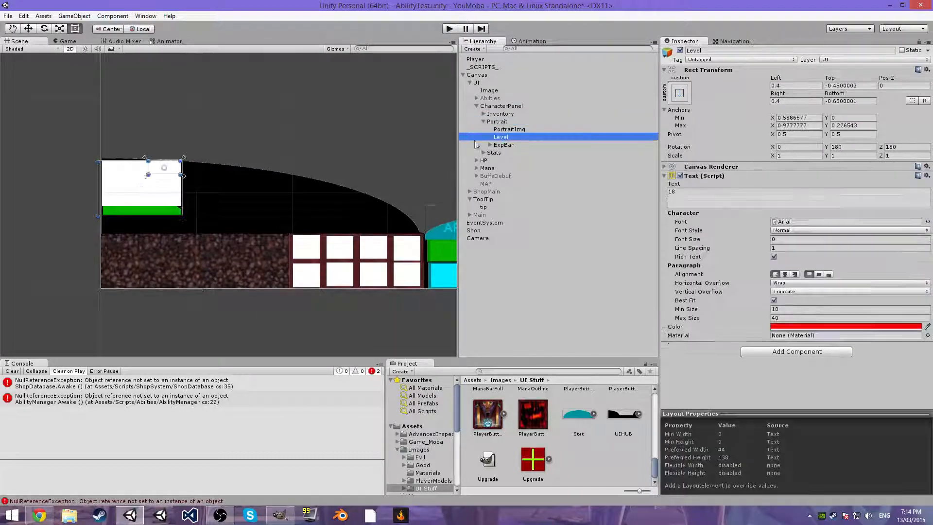
click(503, 145)
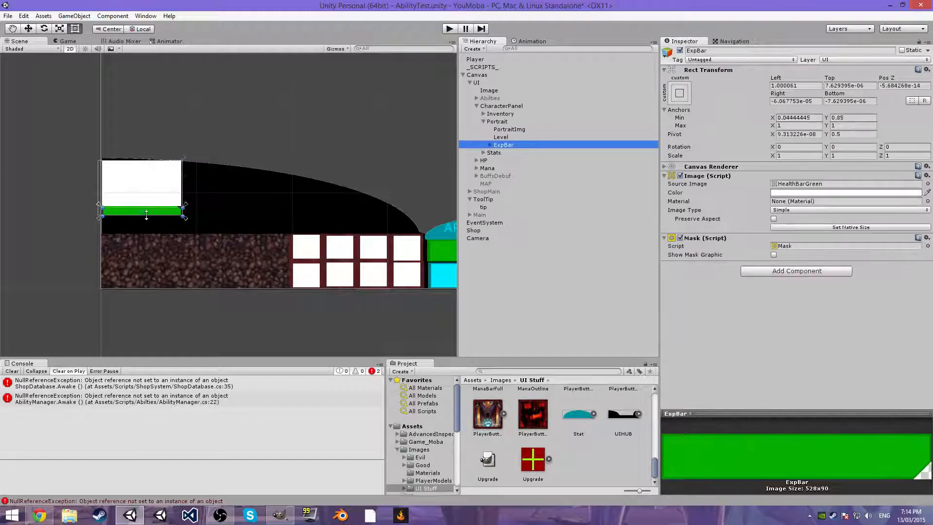
drag(148, 215, 152, 228)
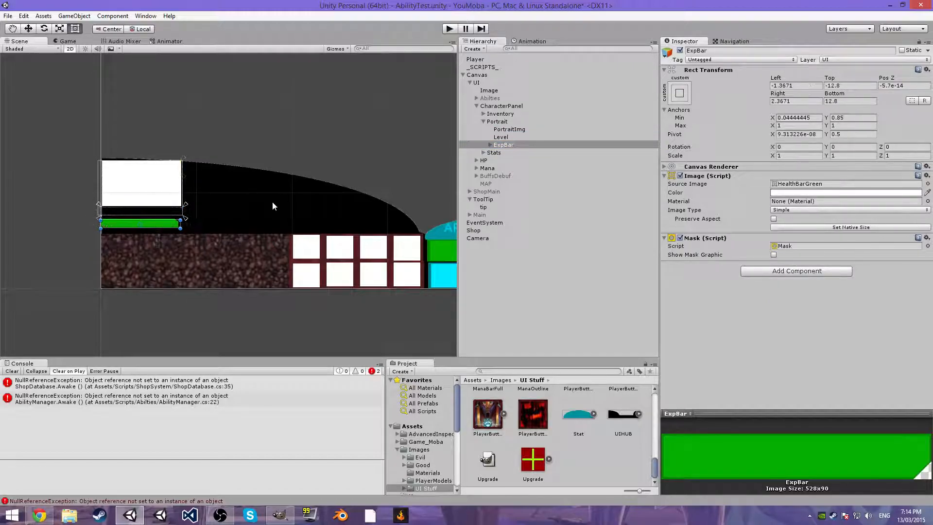
key(ctrl+z)
click(508, 145)
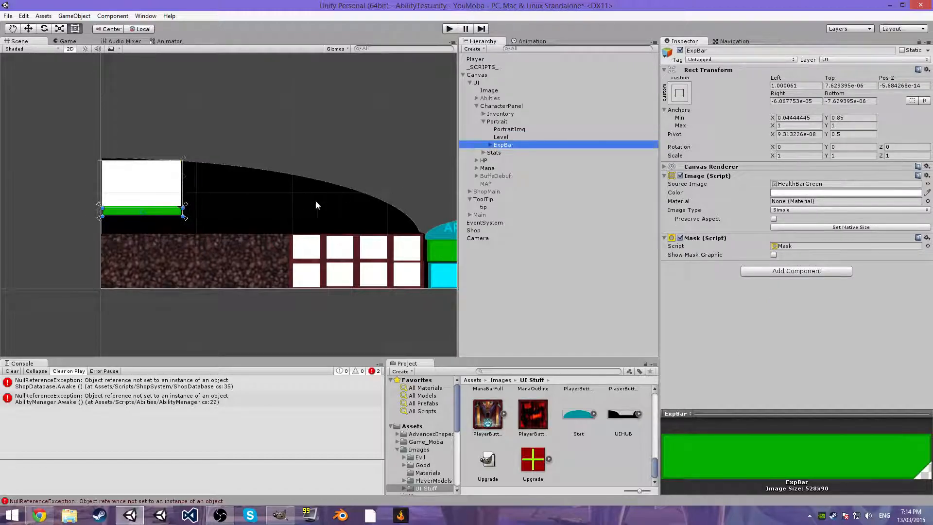
drag(168, 213, 413, 236)
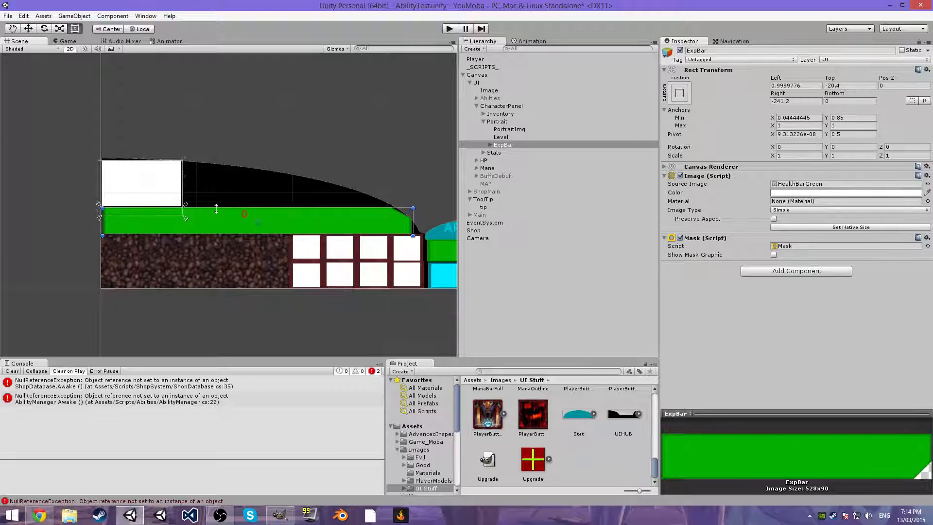
- Stretch the ExpBar's Text rectangle and its anchors over the full width of the green bar
click(243, 213)
drag(121, 220, 100, 205)
click(224, 218)
click(137, 219)
drag(366, 220, 414, 220)
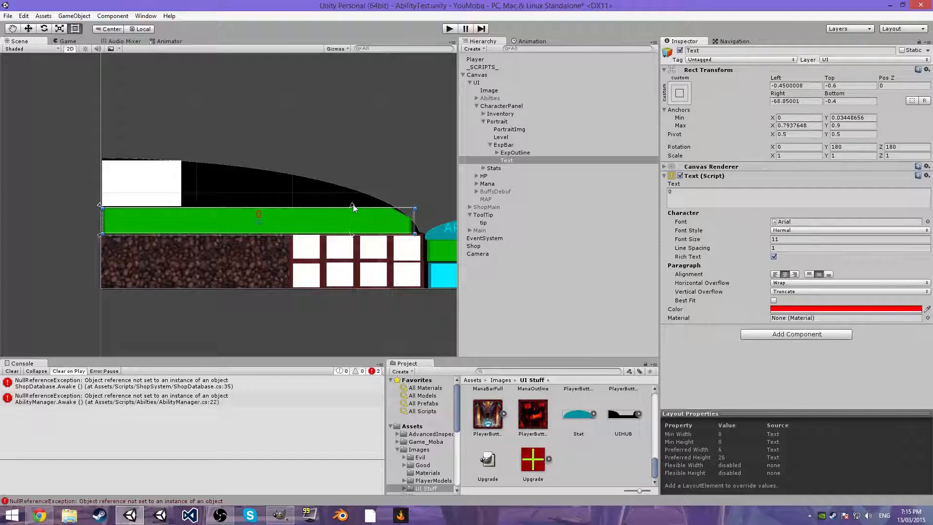
- Try to enlarge the portrait image slightly and to widen the whole Portrait object to Right -78.65, and undo the widening
click(122, 202)
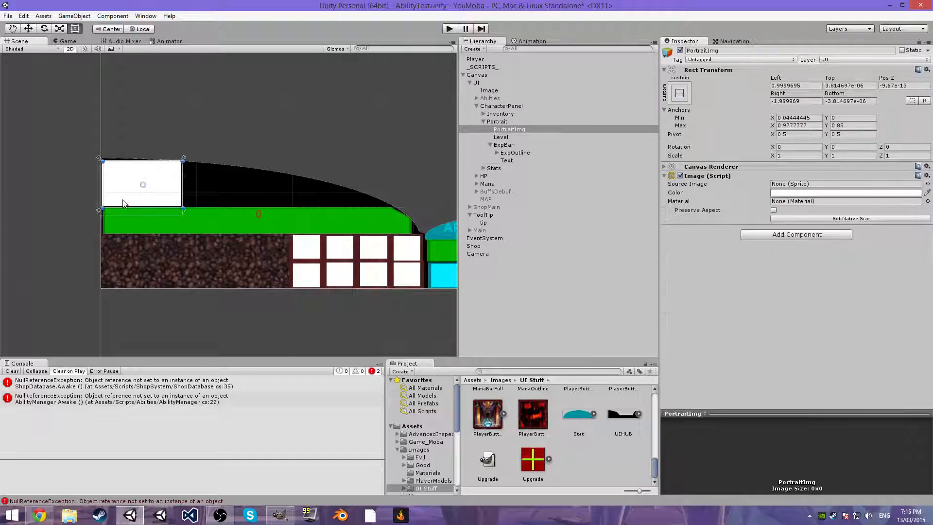
mouse_move(183, 208)
mouse_down()
mouse_move(411, 206)
mouse_move(232, 199)
mouse_move(183, 210)
mouse_up()
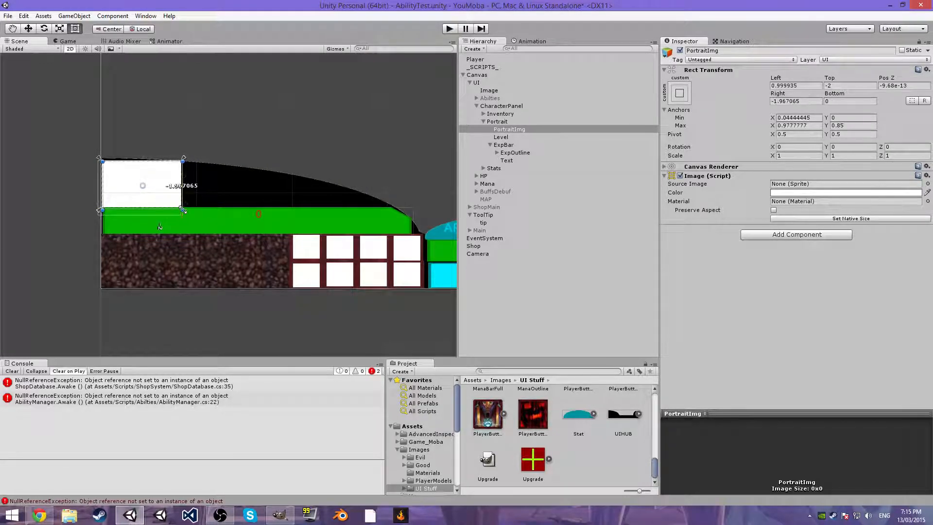
click(169, 214)
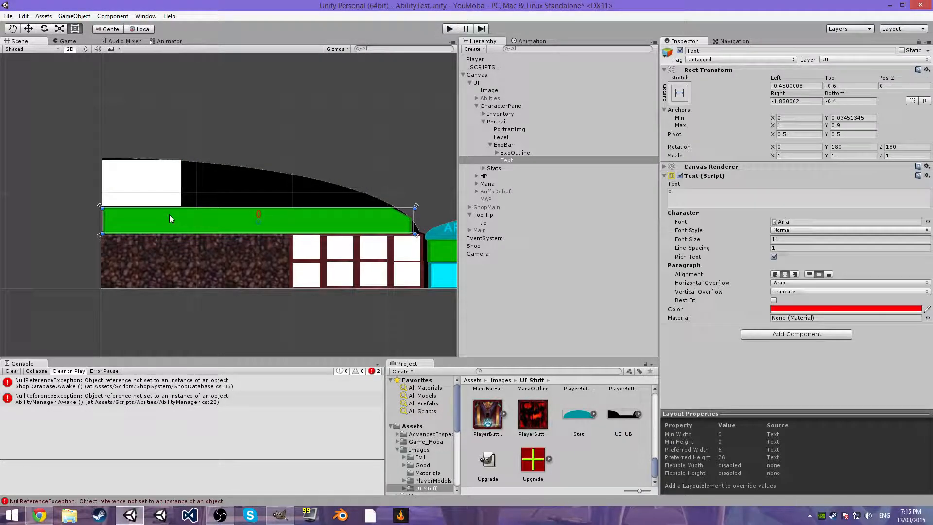
click(495, 121)
drag(182, 214, 364, 213)
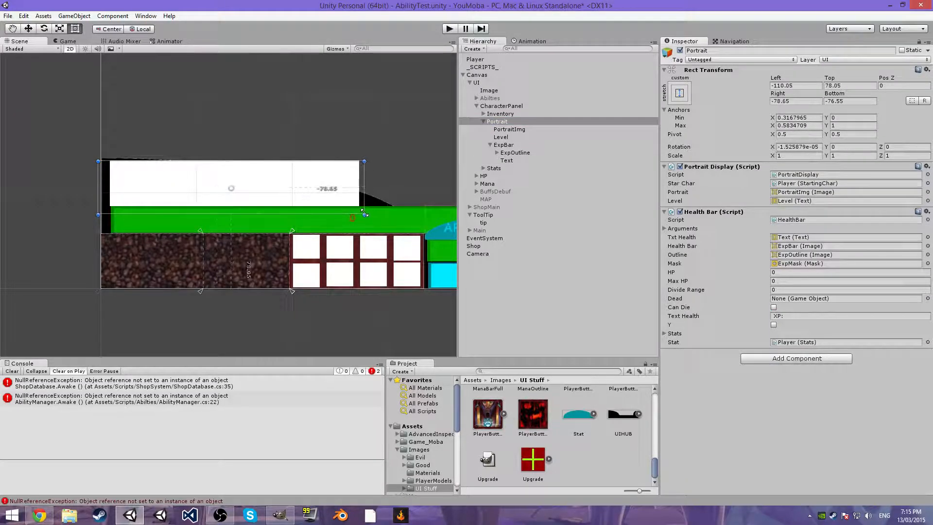
key(ctrl+z)
- Move PortraitImg, Level and ExpBar out of Portrait and into the Inventory object
click(522, 129)
shift+click(517, 145)
click(495, 144)
click(490, 145)
shift+click(500, 128)
drag(501, 129, 496, 117)
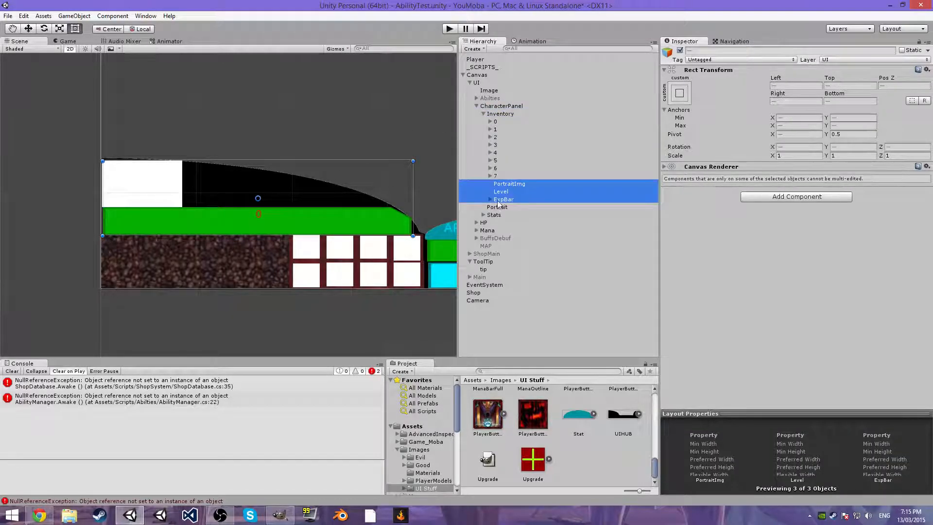
- Resize the empty Portrait object to span the black dome, and put PortraitImg, Level and ExpBar back under it
click(497, 207)
drag(414, 229, 426, 234)
click(497, 200)
shift+click(500, 186)
drag(500, 188, 503, 205)
click(484, 114)
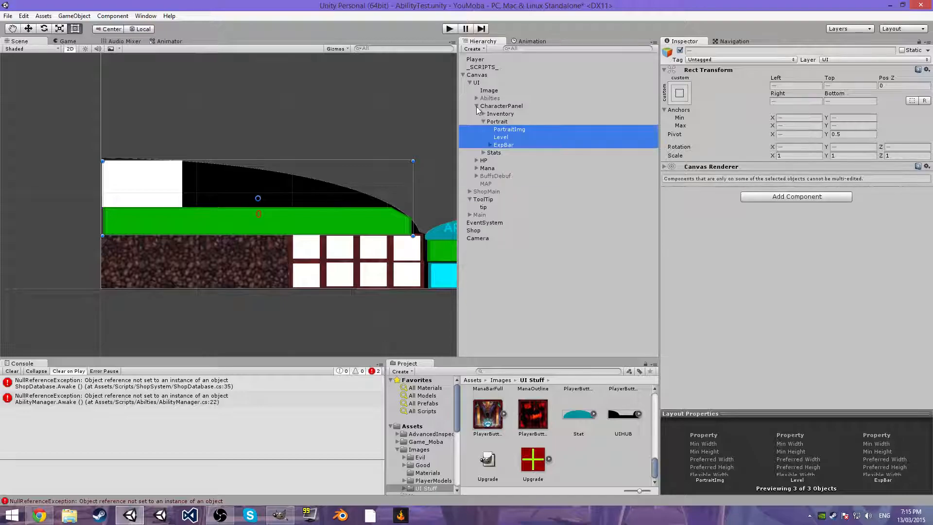
- Move Portrait out of CharacterPanel and place it directly under UI, above CharacterPanel in the hierarchy
drag(496, 122, 477, 82)
drag(491, 160, 492, 102)
click(476, 107)
click(476, 113)
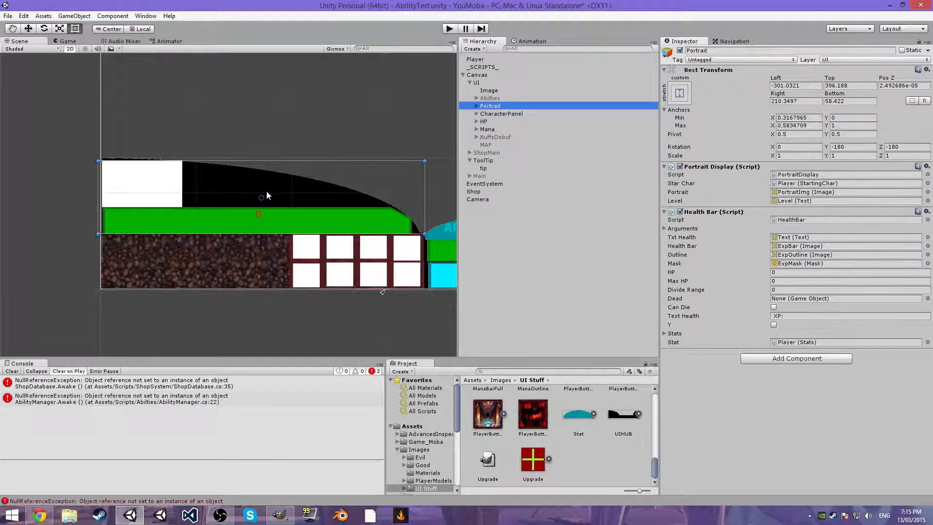
- Fit PortraitImg's anchors to the corners of the image, with Min X 0.008774758, Max X 0.257 and Max Y 0.654
click(227, 215)
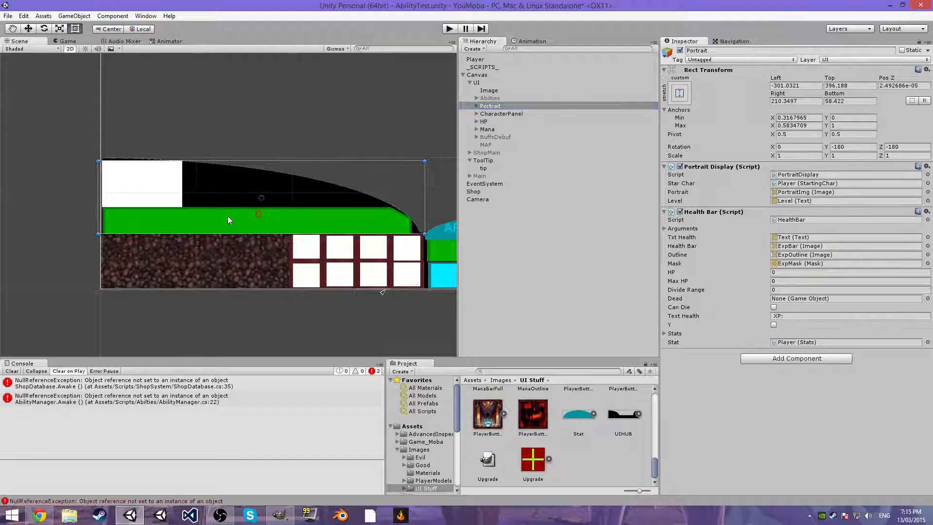
click(141, 176)
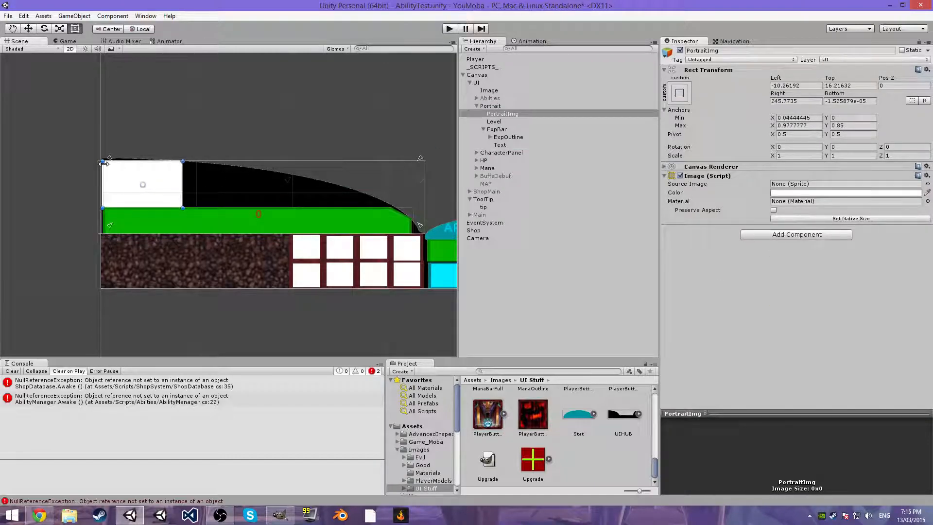
drag(108, 161, 98, 159)
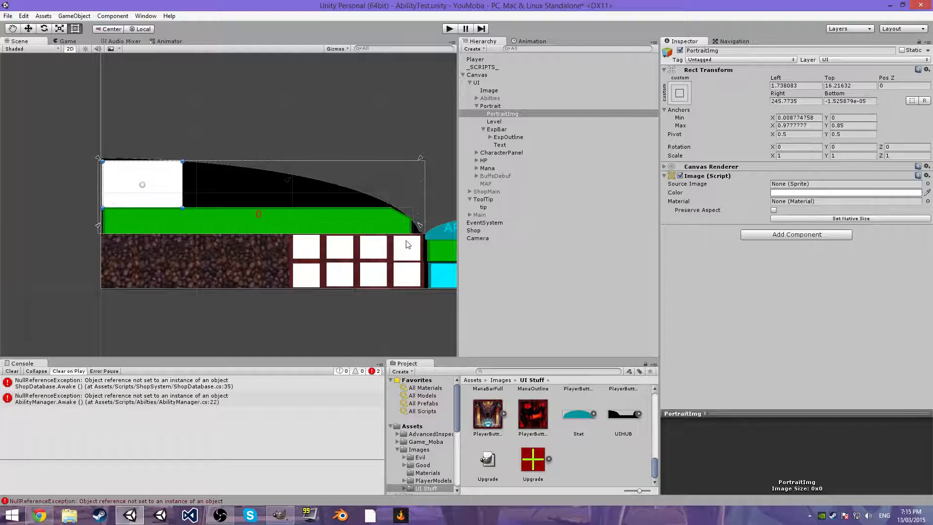
drag(419, 227, 182, 209)
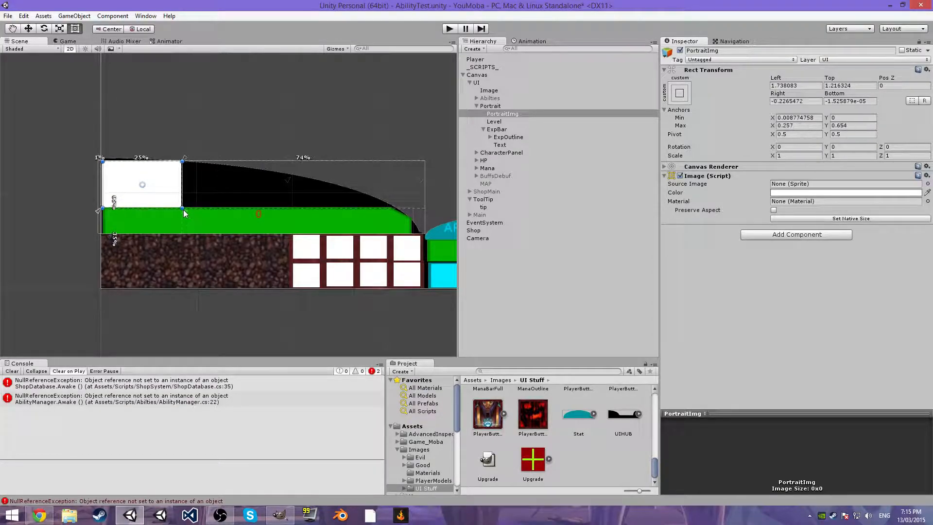
- Fit CharacterPanel's anchors to the corners of the brown panel, with Max X 0.357 and Max Y 0.1042994
click(171, 282)
scroll(270, 283, down, 3)
scroll(279, 270, down, 2)
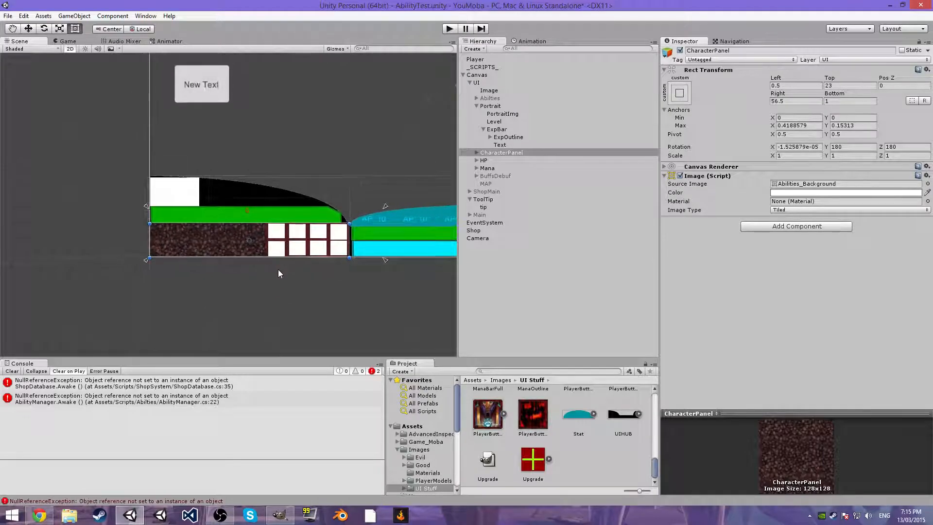
drag(386, 207, 350, 222)
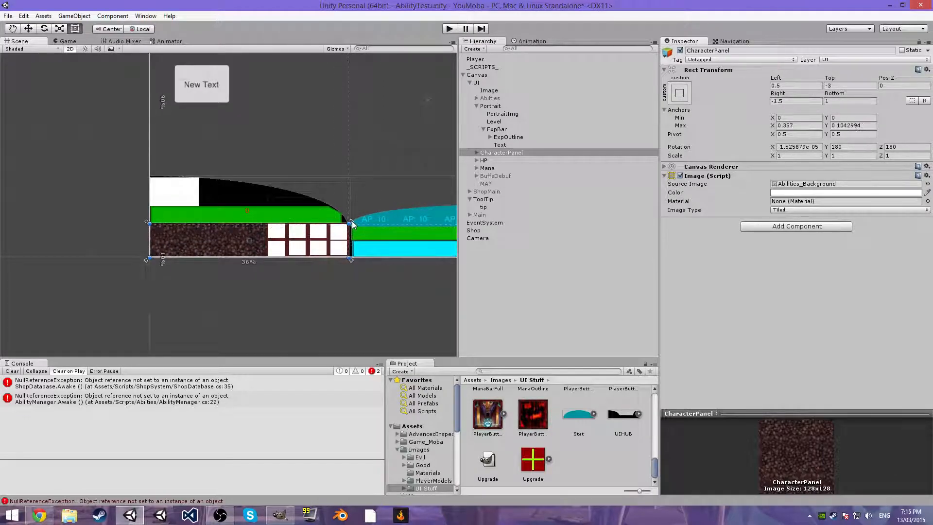
- Move the portrait image down onto the brown panel, to Top -76.49584 and Bottom 77.71215
click(176, 203)
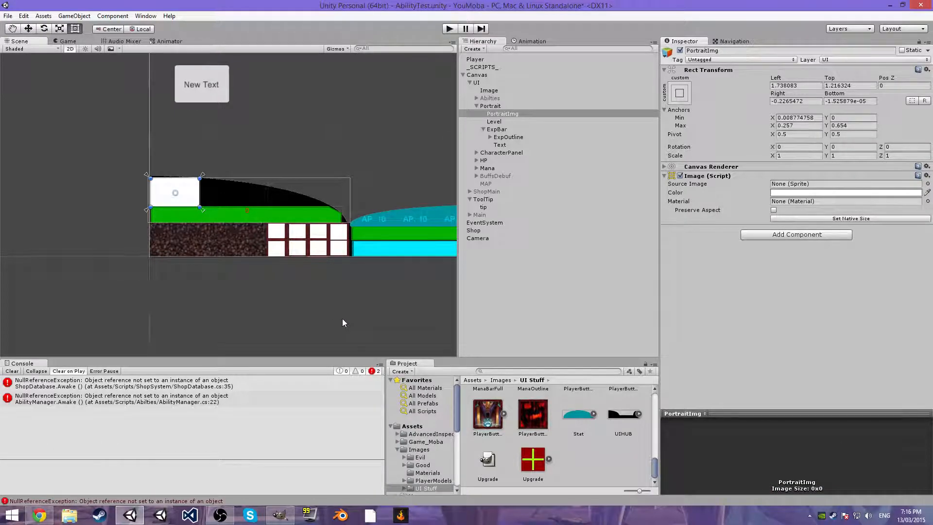
click(270, 210)
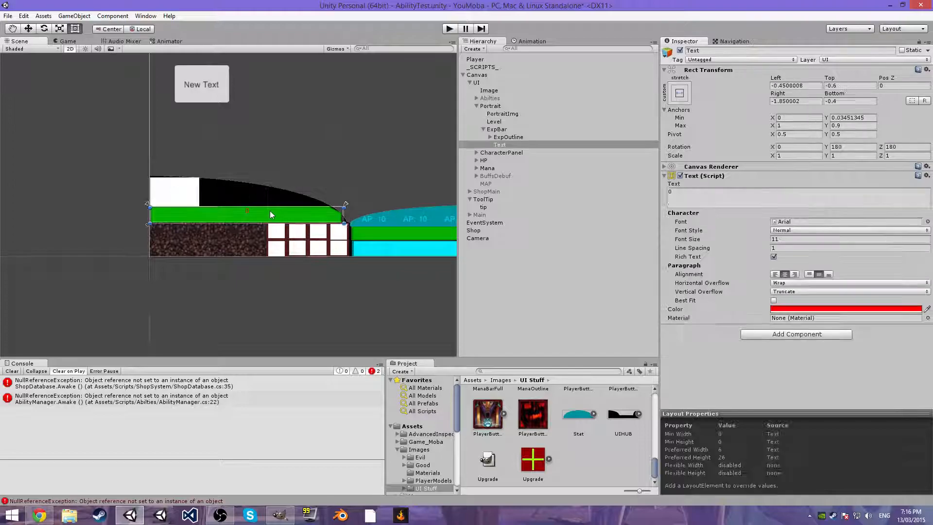
click(178, 189)
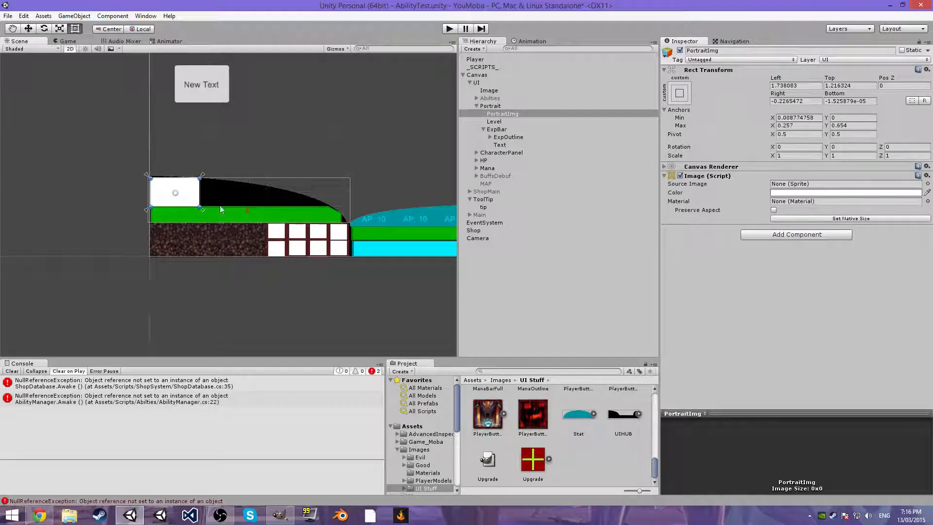
drag(188, 197, 188, 241)
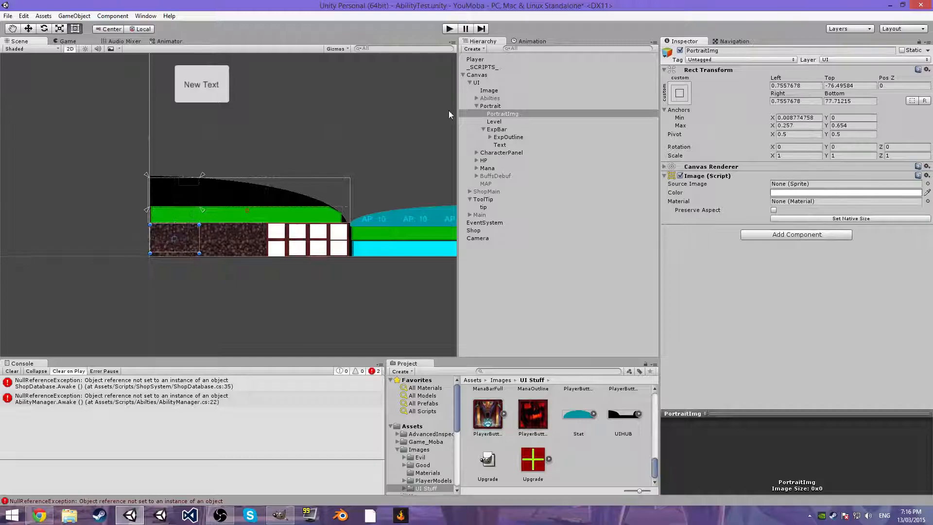
- Extend the anchors of Stats across the full CharacterPanel, setting Max X to 1
click(500, 152)
click(476, 153)
click(493, 161)
click(493, 168)
click(483, 168)
click(483, 168)
scroll(224, 221, down, 1)
drag(220, 217, 347, 206)
middle_drag(374, 191, 238, 198)
drag(198, 259, 217, 261)
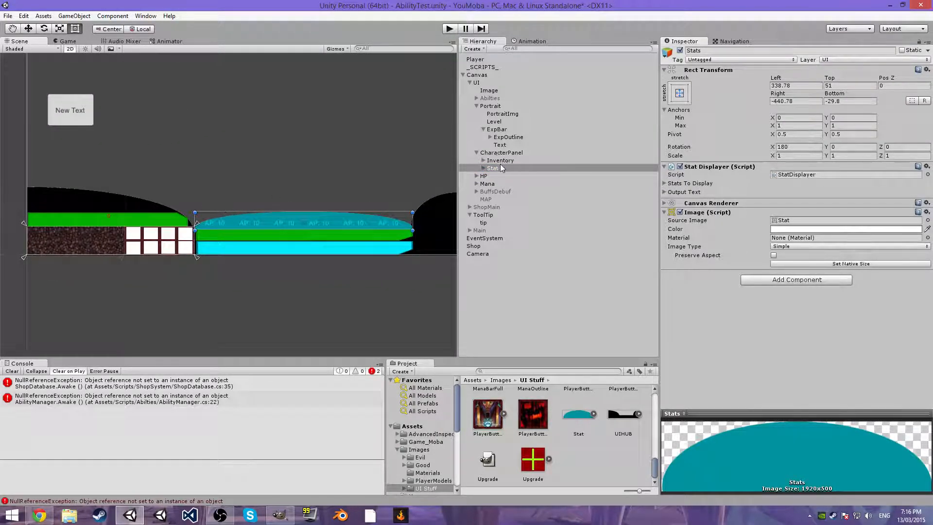
- Move Stats out of CharacterPanel into UI and fit its anchors to its corners, with Min 0.357, 0.1042994 and Max 0.8232464, 0.1663127
drag(493, 166, 492, 87)
drag(25, 258, 193, 233)
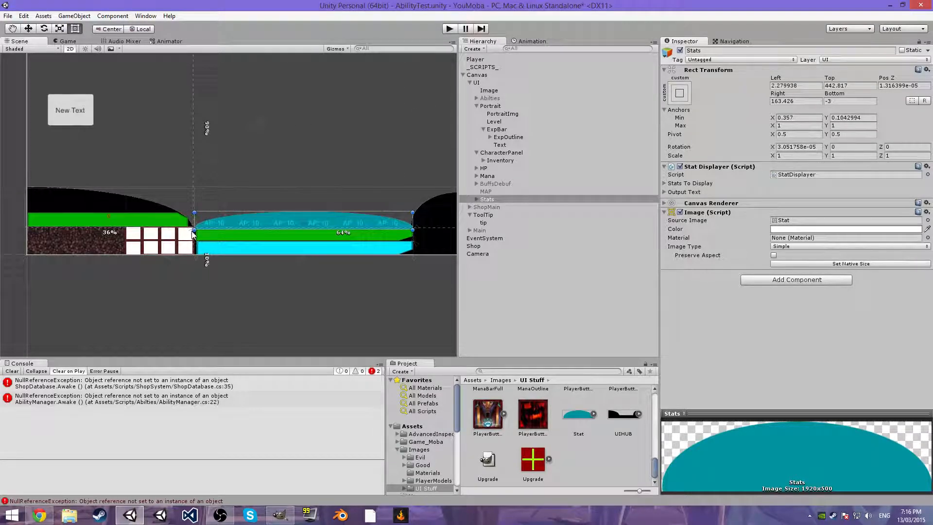
scroll(330, 161, down, 3)
drag(378, 84, 226, 241)
scroll(226, 241, up, 5)
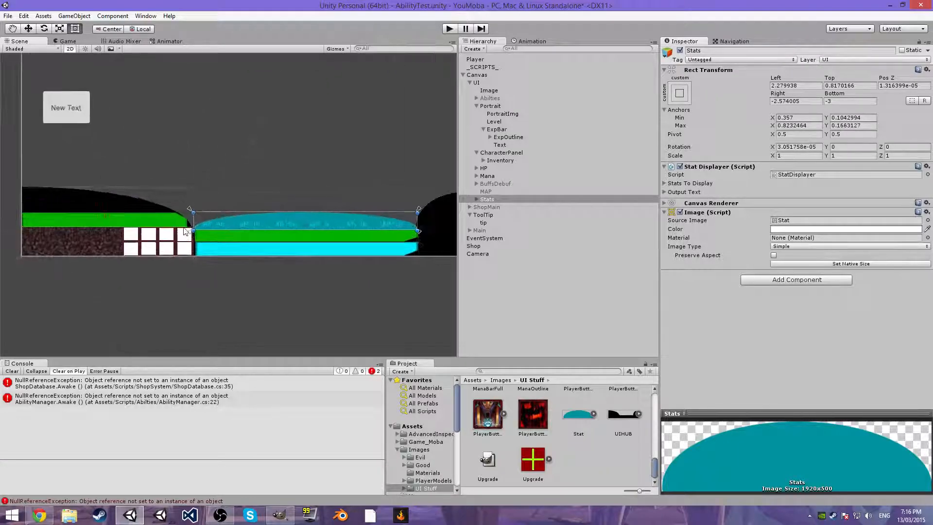
click(510, 153)
drag(135, 196, 232, 198)
key(ctrl+z)
- Take Inventory out of CharacterPanel, narrow CharacterPanel to the inventory slots with Left 198.9, and nest Inventory back inside it
drag(500, 160, 483, 95)
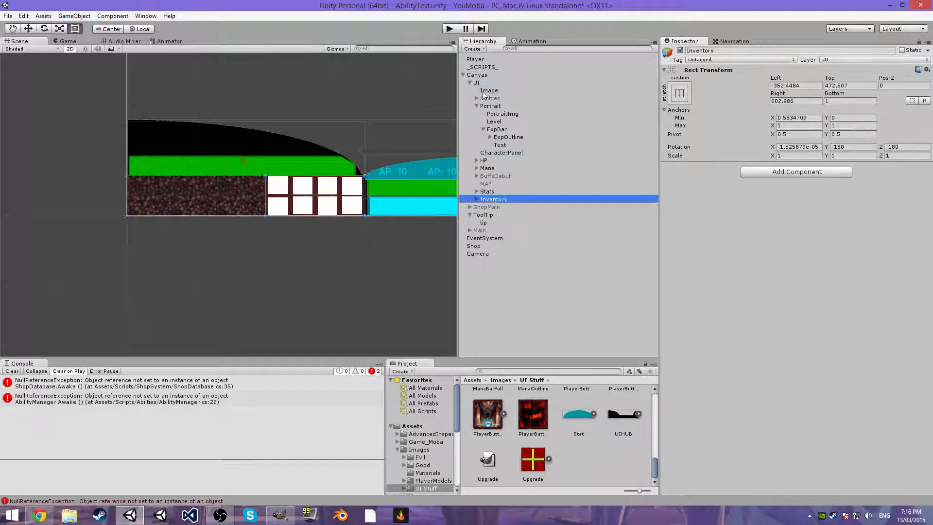
click(500, 152)
drag(129, 196, 267, 197)
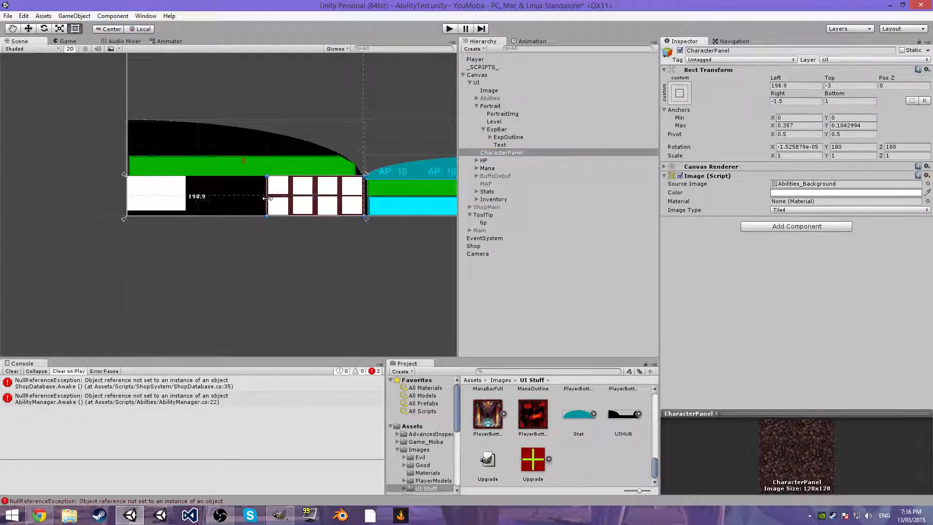
click(493, 199)
drag(509, 198, 508, 152)
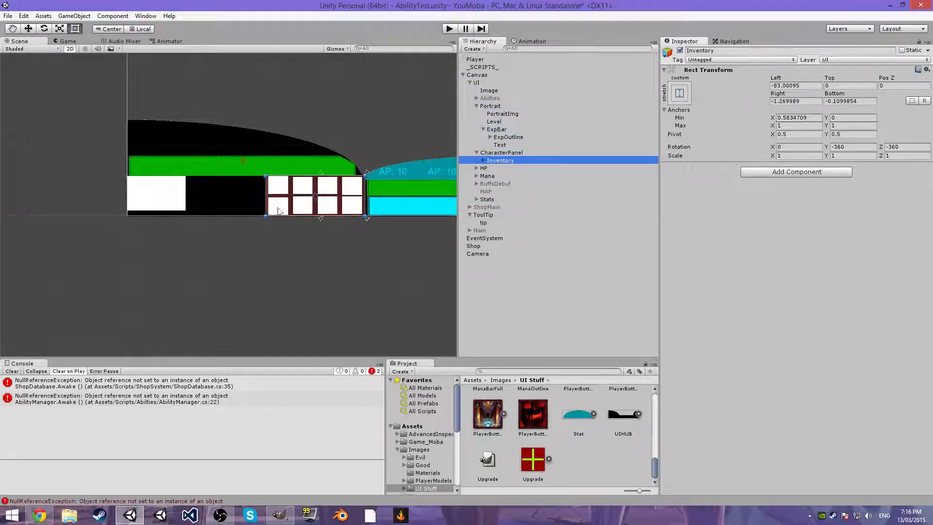
- Align inventory slot 5 with its anchors, with Left -0.6, Top 0.6, Right -0.4 and Bottom 0.4
click(257, 220)
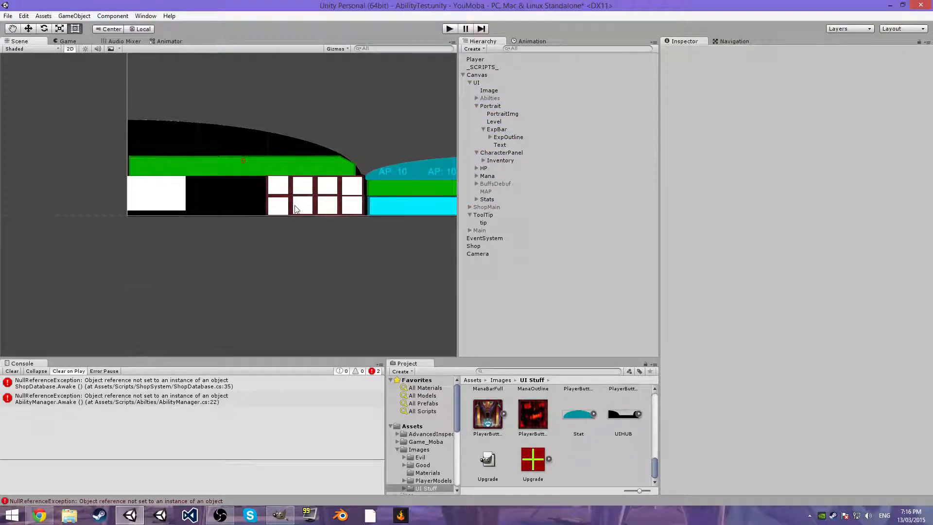
click(296, 208)
scroll(311, 238, up, 2)
click(319, 263)
scroll(329, 226, up, 3)
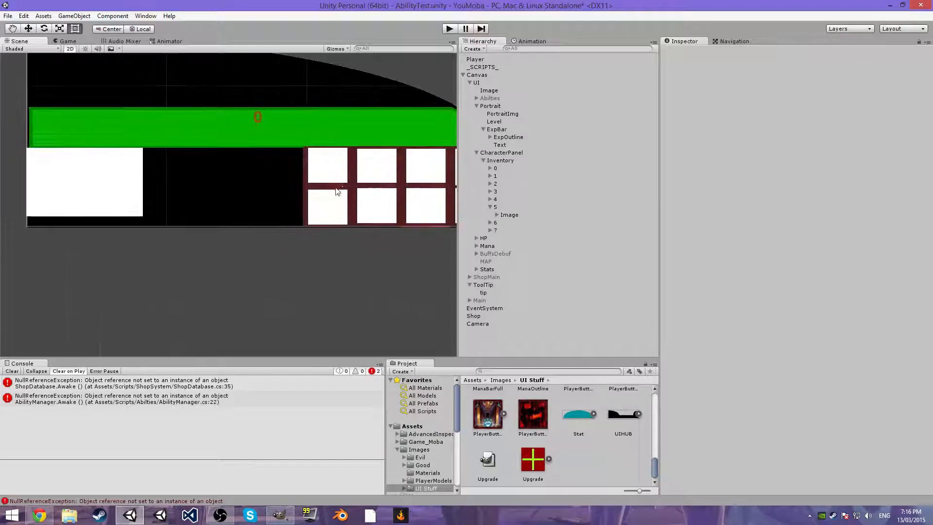
scroll(336, 189, up, 2)
click(340, 204)
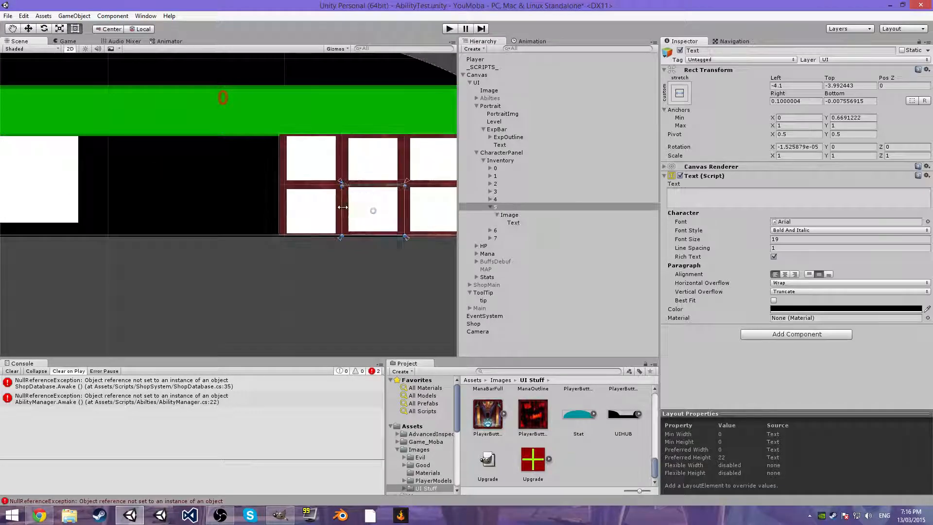
click(342, 207)
click(500, 208)
drag(343, 203, 347, 206)
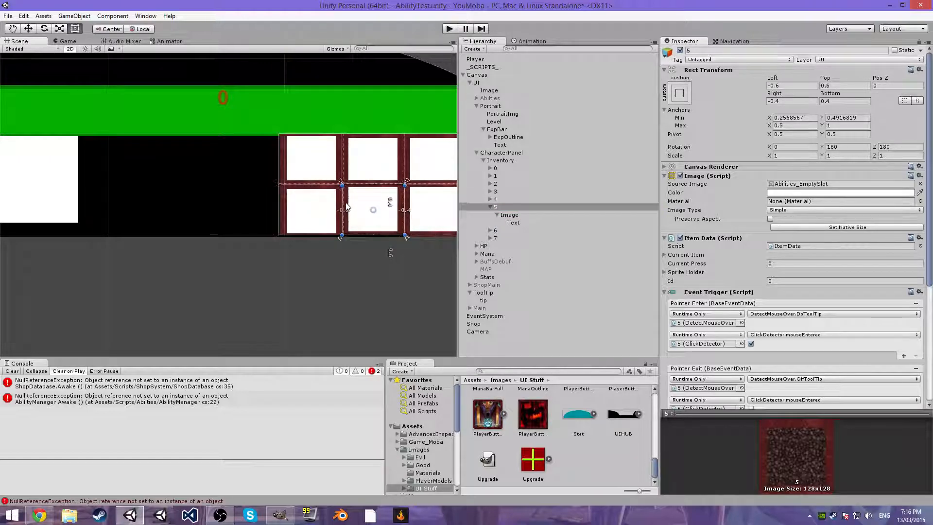
click(360, 246)
middle_drag(239, 197, 300, 248)
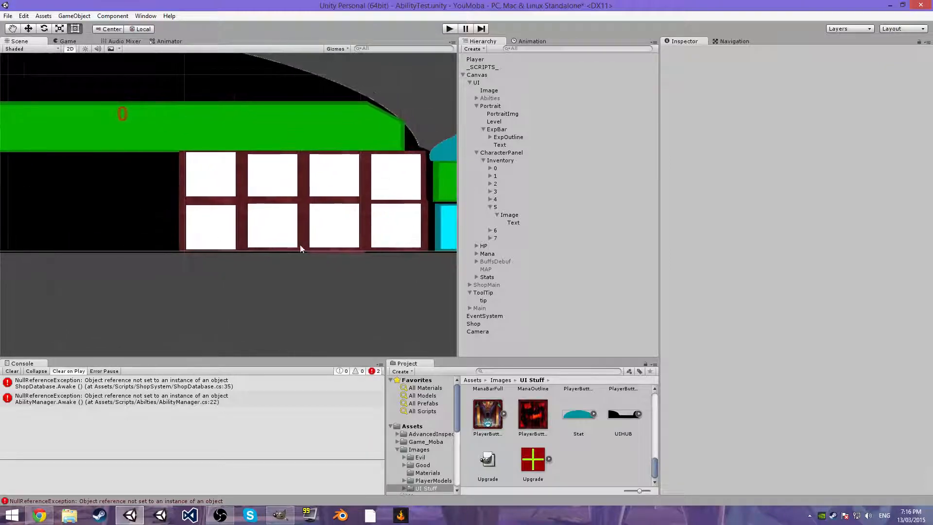
click(319, 250)
click(307, 252)
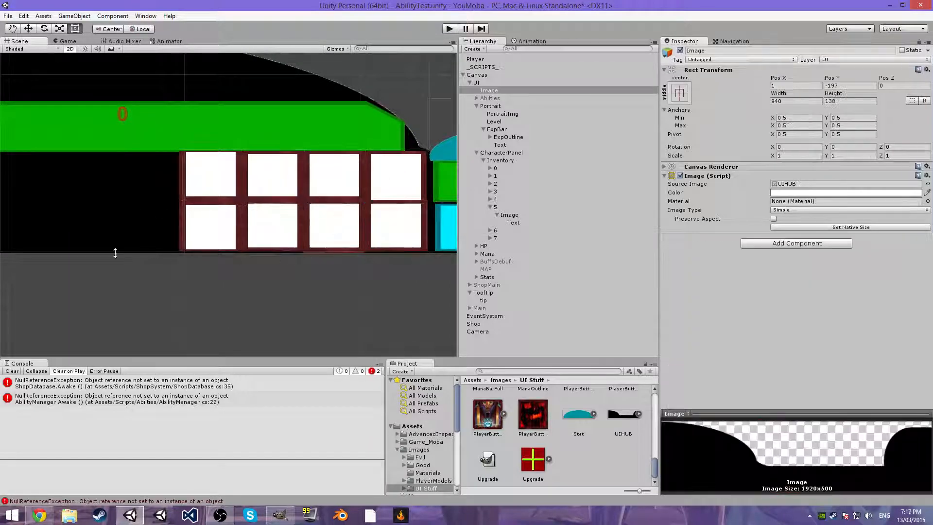
scroll(119, 257, down, 2)
click(120, 264)
click(490, 207)
- Enlarge the portrait image down to the HUD's lower edge, to Top -83.5, Right -12.4 and Bottom 77.7
middle_drag(256, 211, 292, 202)
click(205, 224)
drag(228, 243, 242, 251)
- Fit the experience bar's text over the green bar, at Left -0.45, Top -0.6, Right -1.85 and Bottom -0.4
click(258, 174)
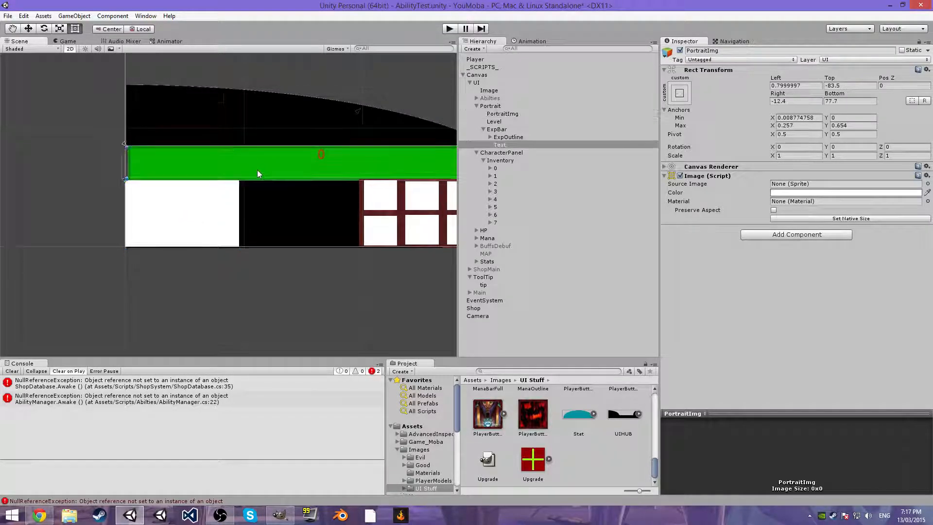
key(f)
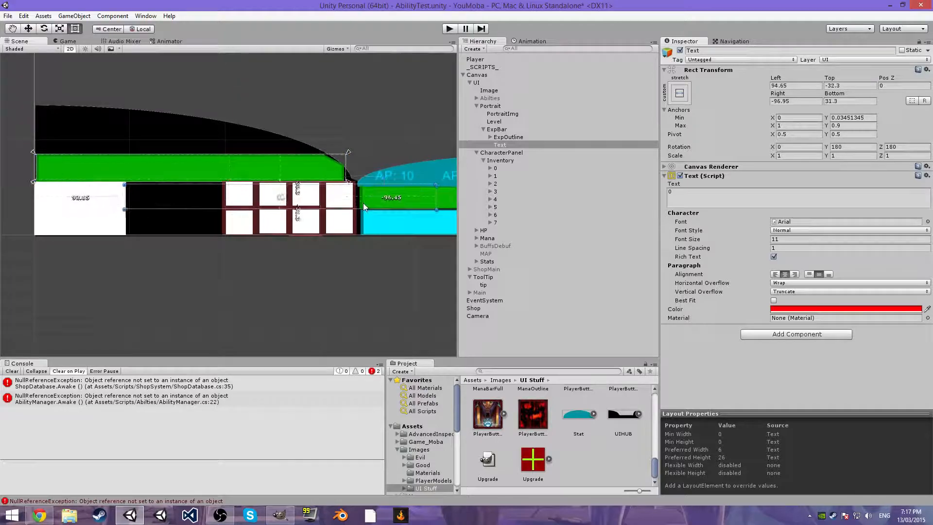
drag(365, 200, 273, 171)
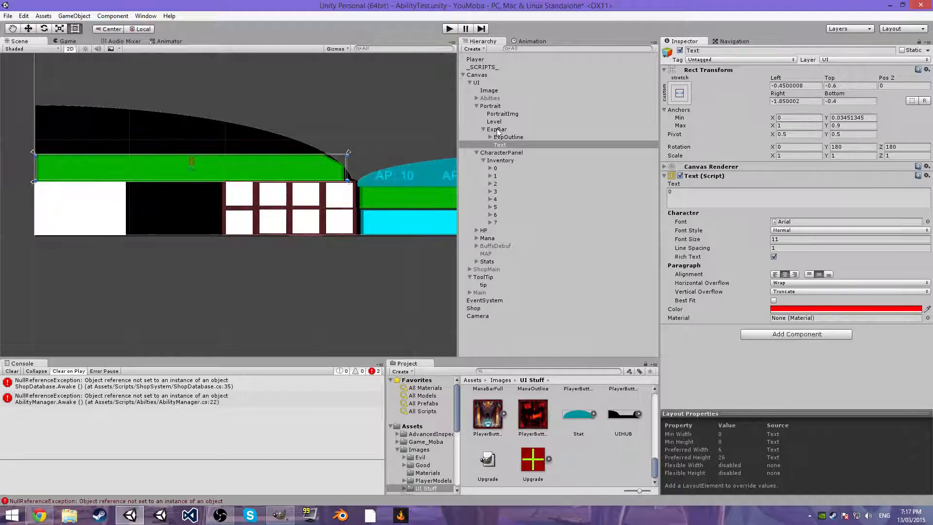
- Flatten ExpBar into a thin green strip directly above the inventory slots, with Left -11.4, Top 0.45, Right 3.6 and Bottom 0.45
click(497, 130)
mouse_move(346, 170)
mouse_down()
mouse_move(202, 171)
mouse_move(263, 206)
mouse_move(257, 217)
mouse_move(214, 229)
mouse_move(224, 237)
mouse_move(221, 193)
mouse_move(128, 163)
mouse_move(122, 175)
mouse_move(352, 176)
mouse_up()
click(202, 282)
scroll(330, 253, down, 2)
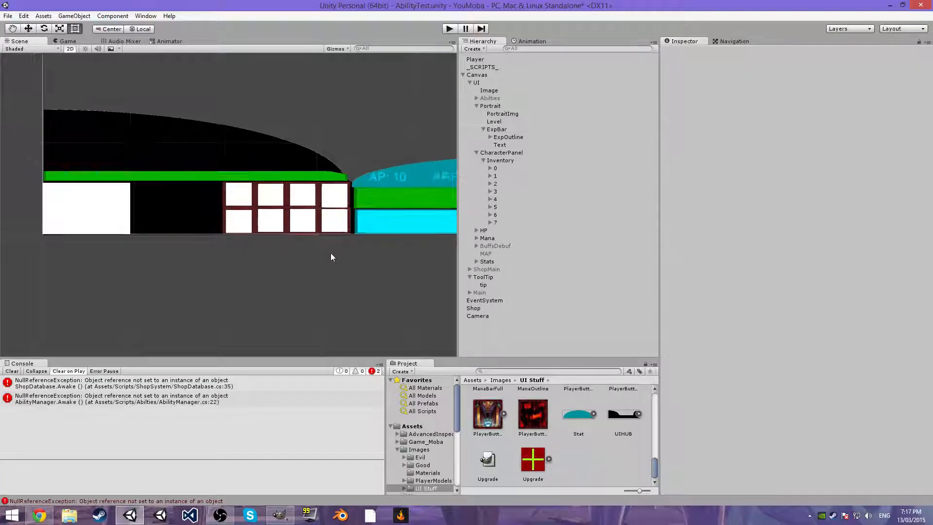
scroll(151, 255, up, 1)
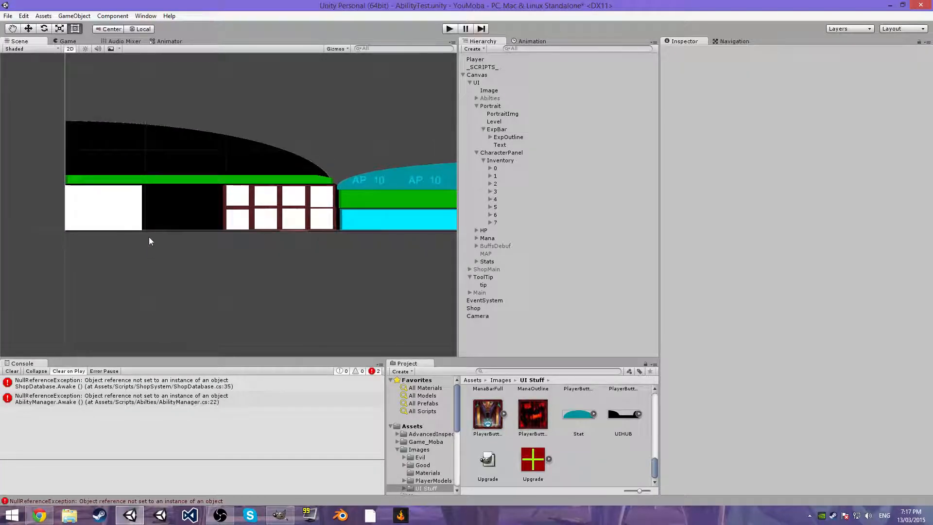
- Inspect the rectangle bounds of Portrait, ExpBar and PortraitImg in the scene
click(175, 149)
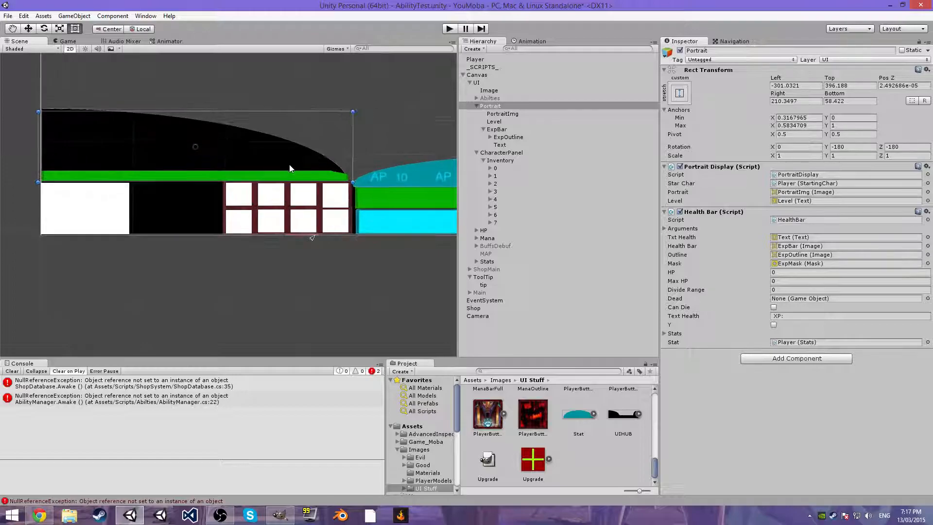
scroll(301, 178, down, 3)
scroll(223, 214, up, 3)
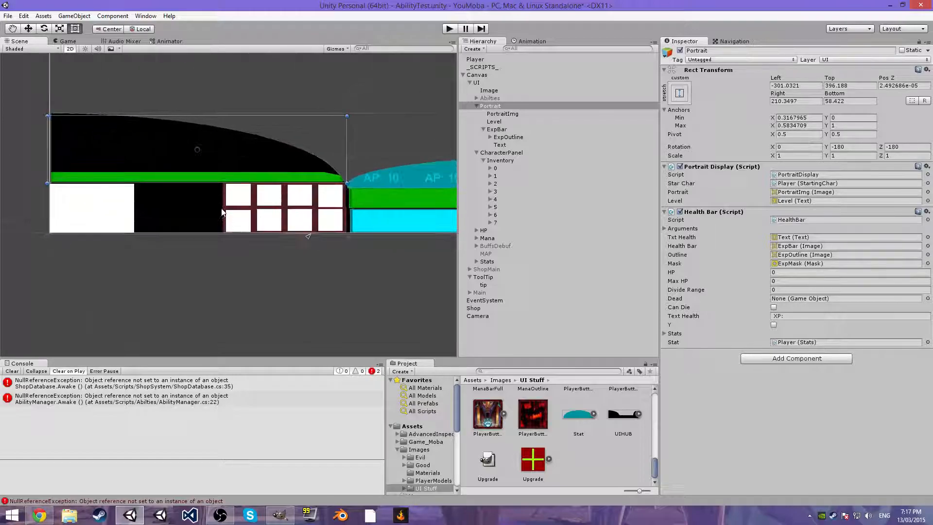
click(497, 130)
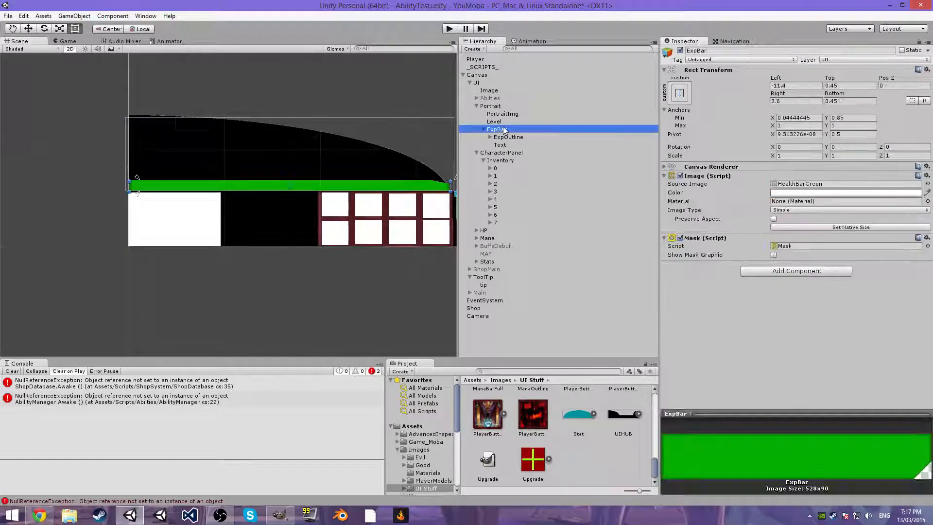
middle_drag(430, 158, 386, 152)
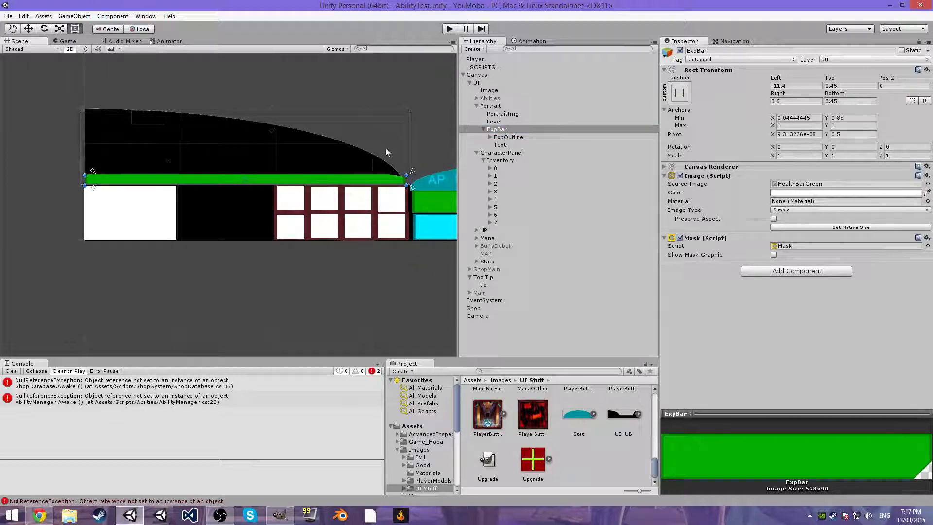
click(508, 114)
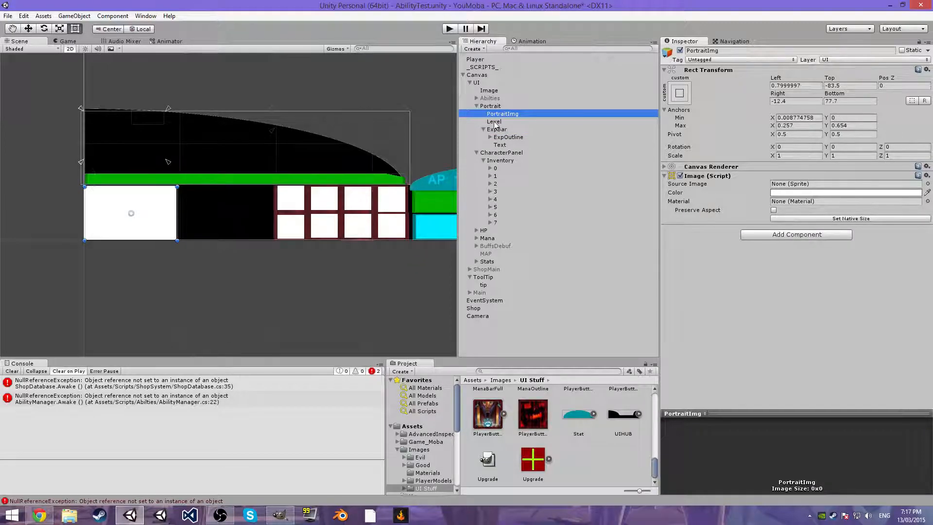
click(486, 107)
drag(284, 156, 291, 179)
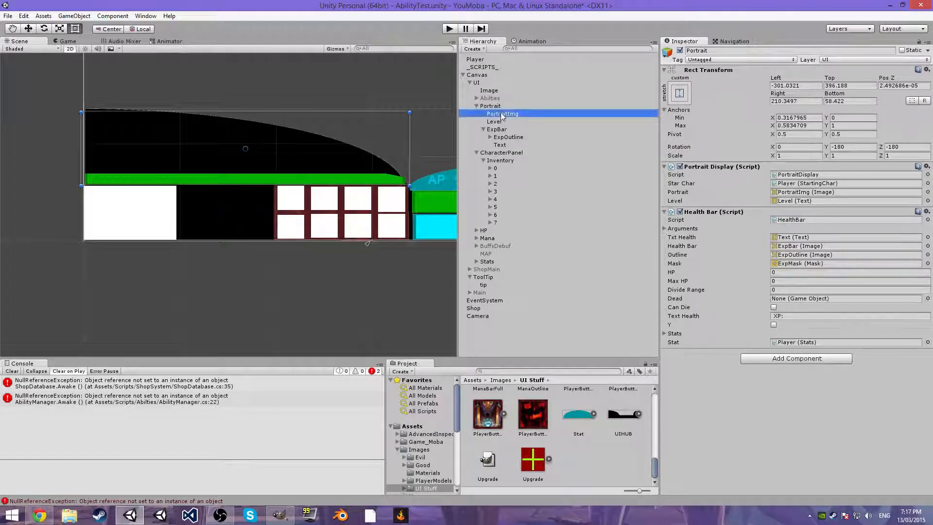
- Move PortraitImg, Level and ExpBar out of Portrait, and fit Portrait's rectangle around them with Left -301.1, Top 461.55, Right 212.9 and Bottom 2.15
click(502, 114)
shift+click(497, 129)
drag(496, 129, 493, 92)
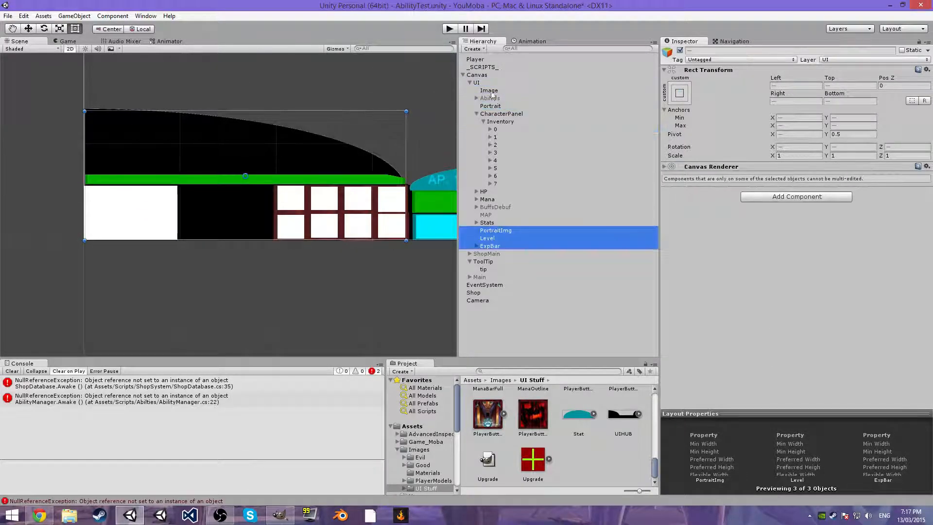
click(490, 106)
drag(382, 113, 405, 239)
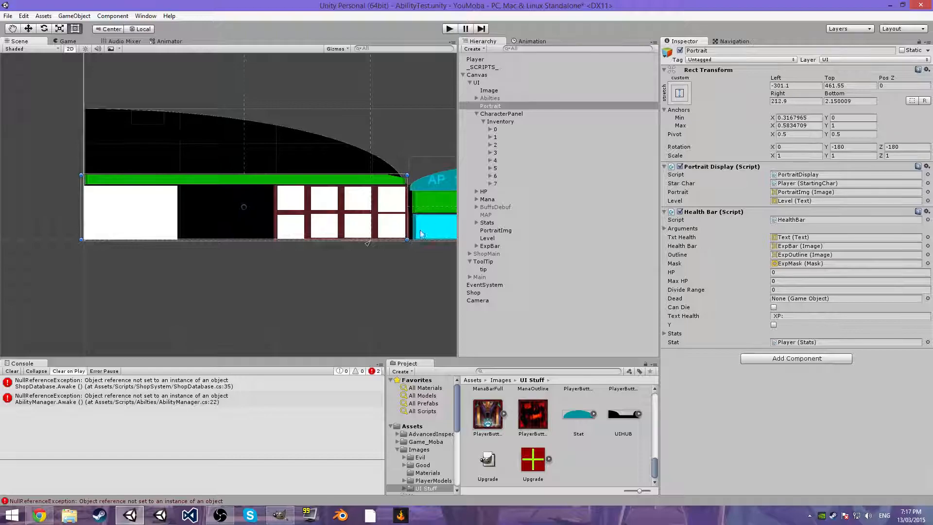
- Nest PortraitImg, Level and ExpBar back inside Portrait
click(501, 231)
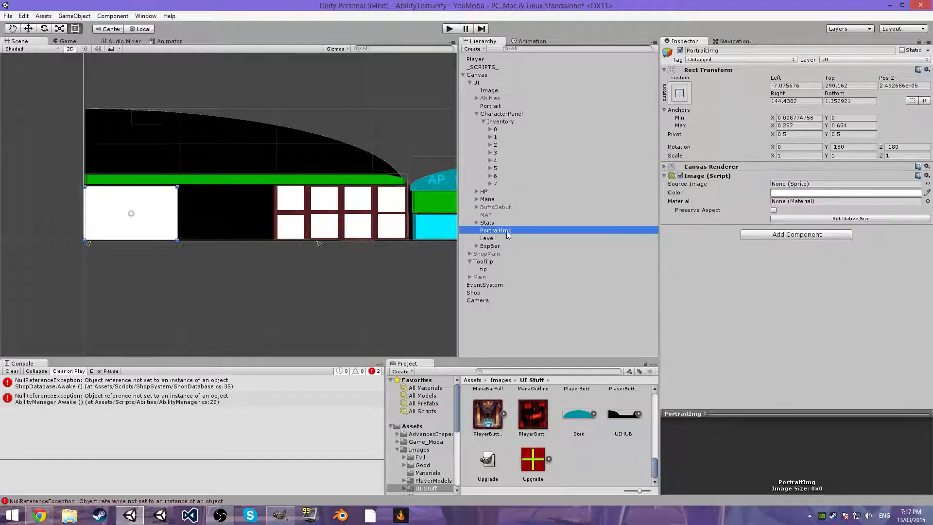
shift+click(490, 246)
drag(489, 245, 495, 107)
click(221, 137)
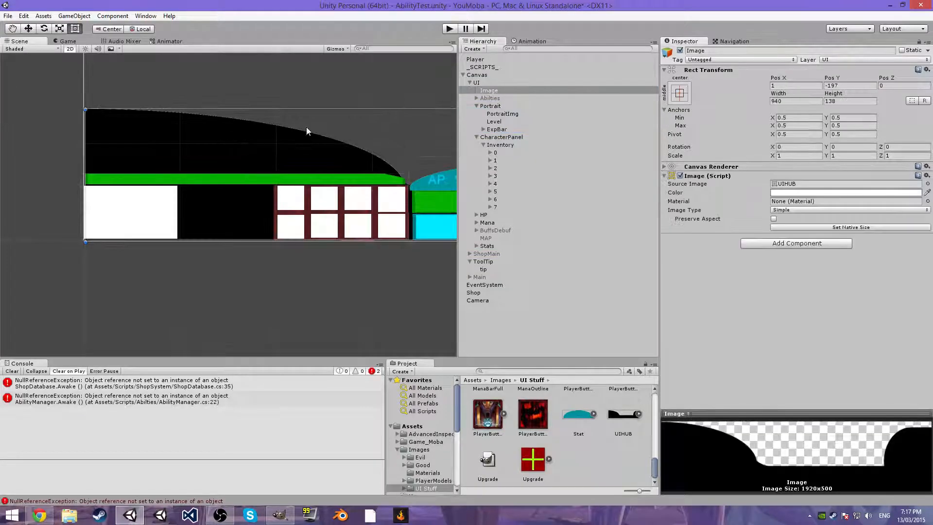
- Activate the disabled Abilties object in the UI
click(485, 98)
double_click(485, 99)
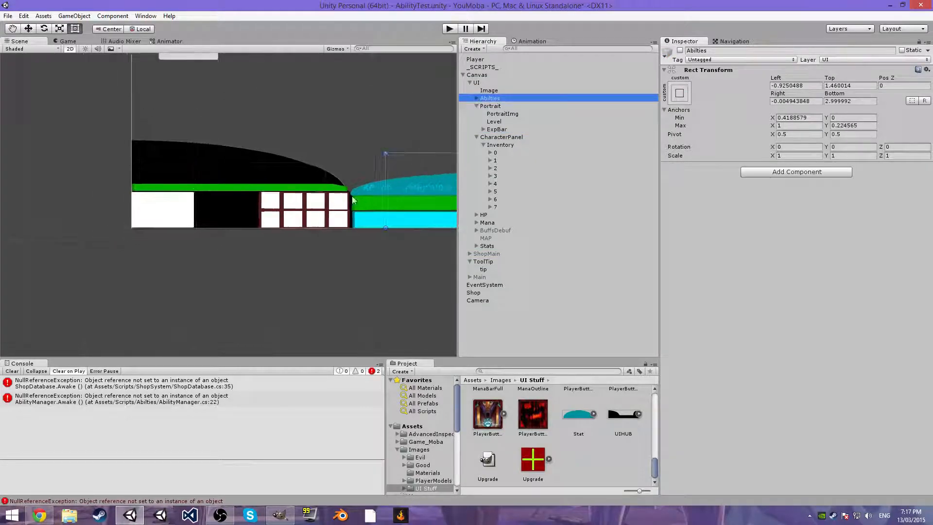
click(680, 51)
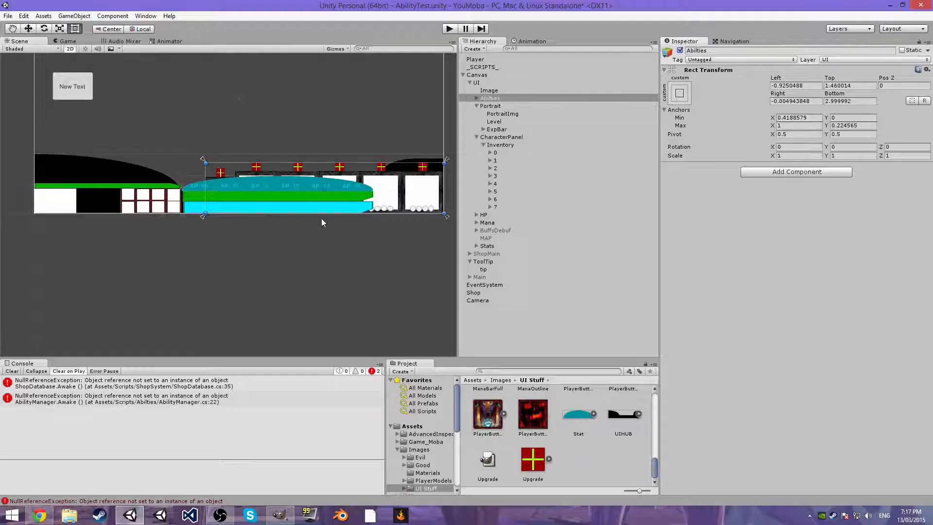
drag(445, 160, 382, 185)
key(ctrl+z)
drag(443, 161, 175, 176)
key(f)
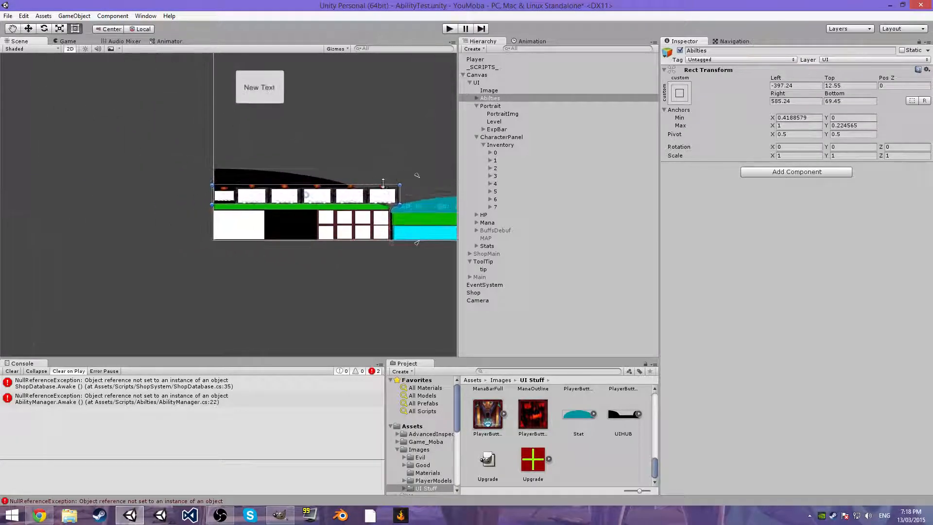
scroll(298, 198, up, 4)
key(ctrl+z)
scroll(396, 185, down, 8)
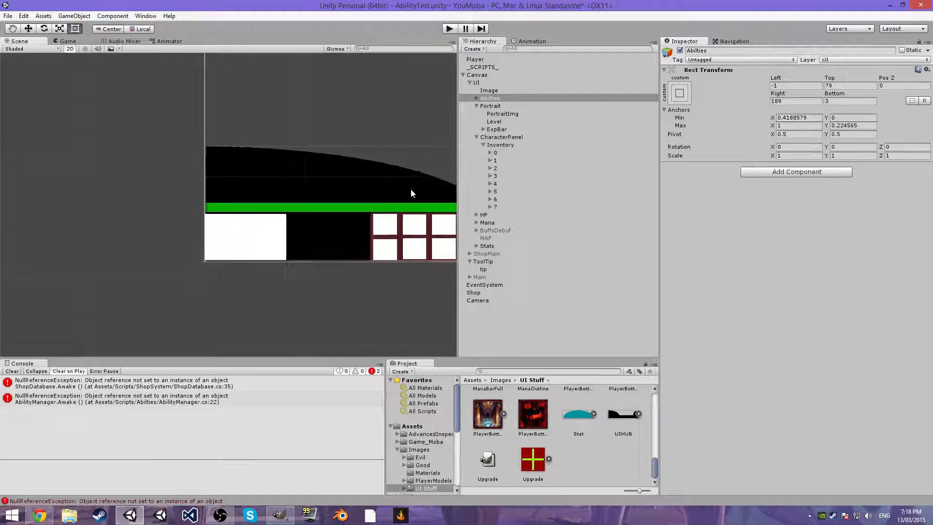
scroll(397, 185, down, 5)
middle_drag(396, 185, 170, 195)
key(ctrl+z)
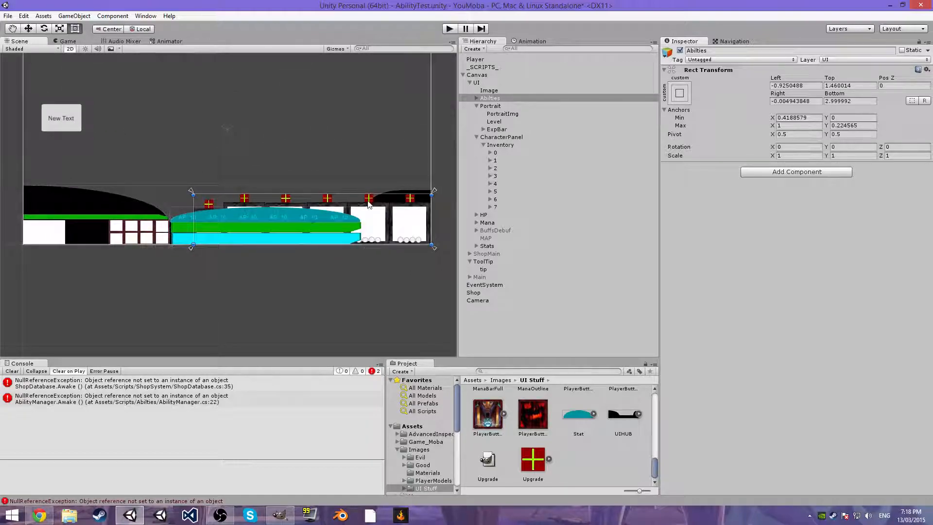
- Move the Abilties group up above the HUD, to Left -162.315, Top -215.59, Right 161.385 and Bottom 220.05
drag(368, 204, 298, 109)
middle_drag(224, 131, 331, 136)
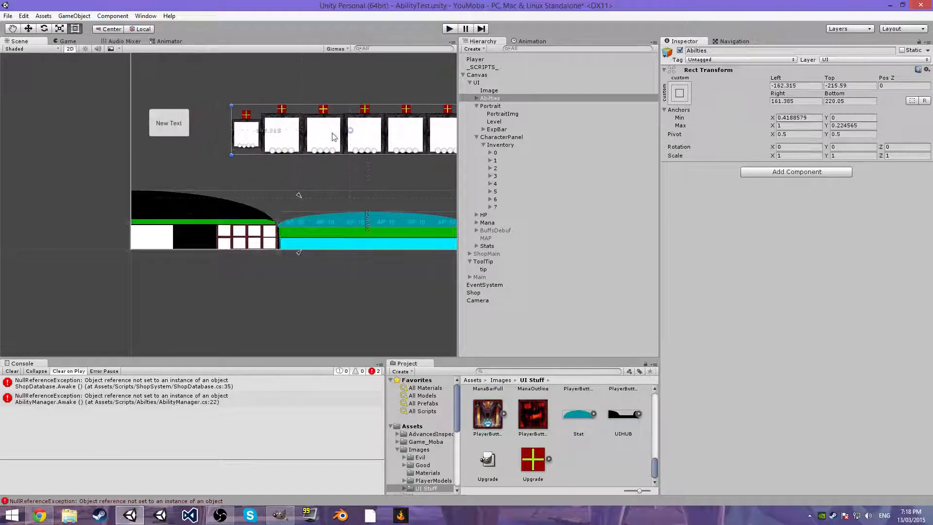
click(492, 98)
- Move Ability0 together with UpgradeButtons0 onto the left end of the black dome, just above the green experience bar
click(476, 98)
click(499, 105)
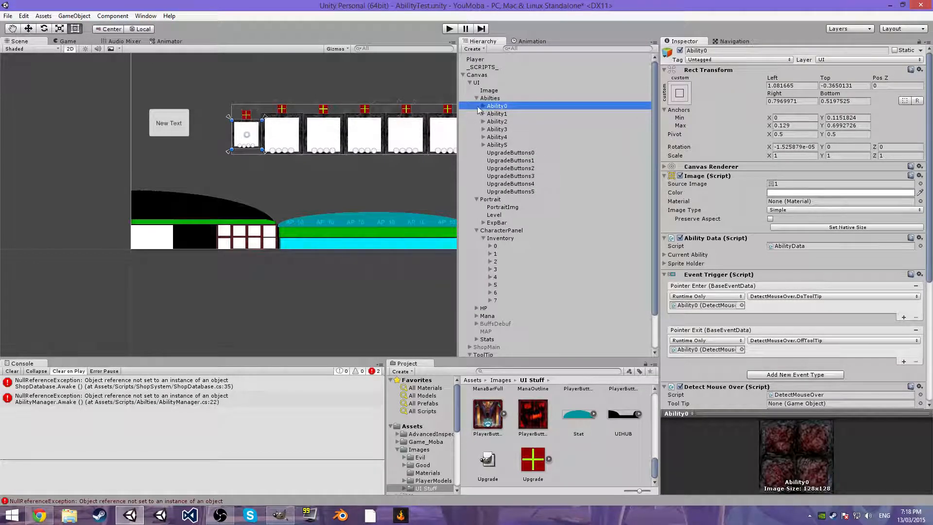
click(521, 154)
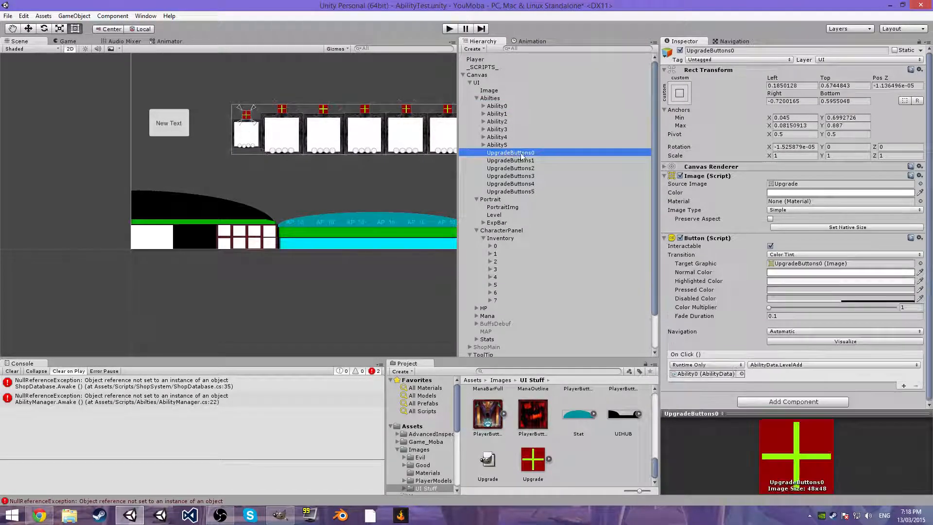
click(495, 106)
click(525, 152)
ctrl+click(498, 107)
drag(250, 131, 156, 182)
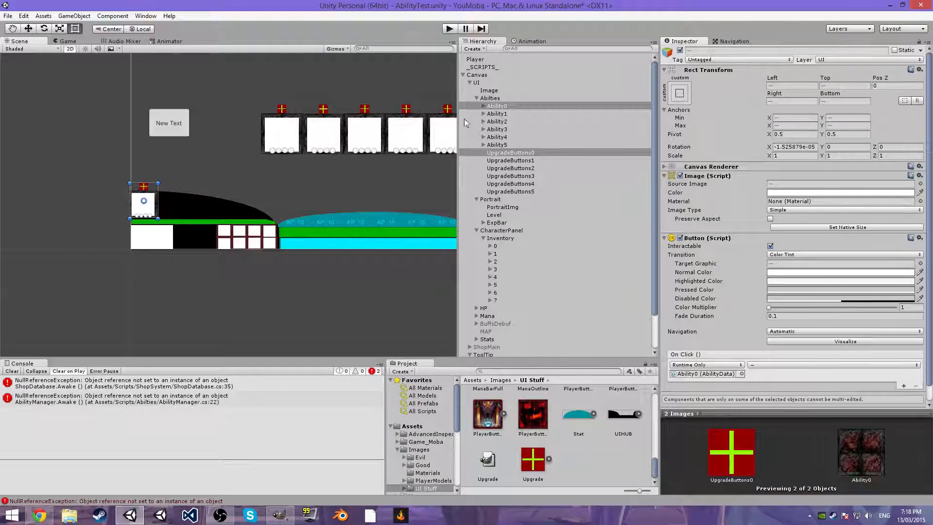
- Move Ability1 together with UpgradeButtons1 onto the black dome, directly beside Ability0
click(496, 114)
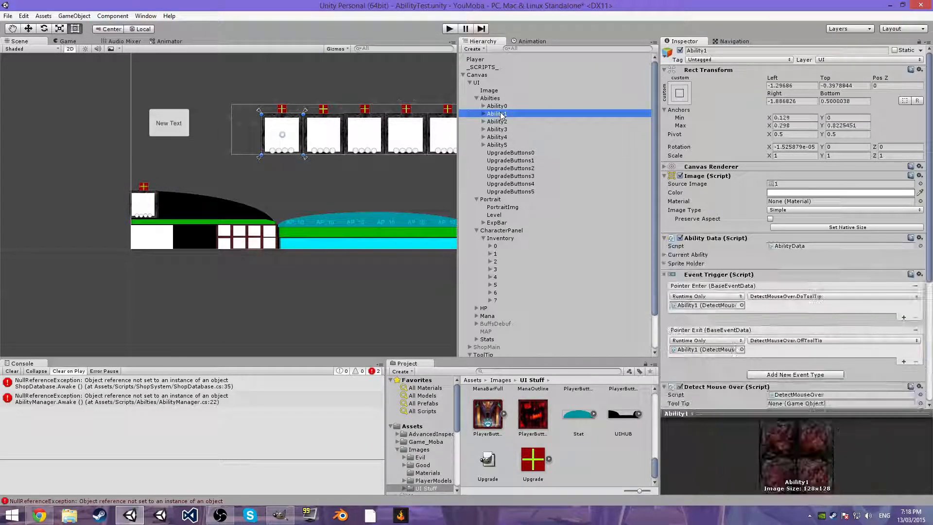
ctrl+click(531, 163)
drag(288, 124, 184, 187)
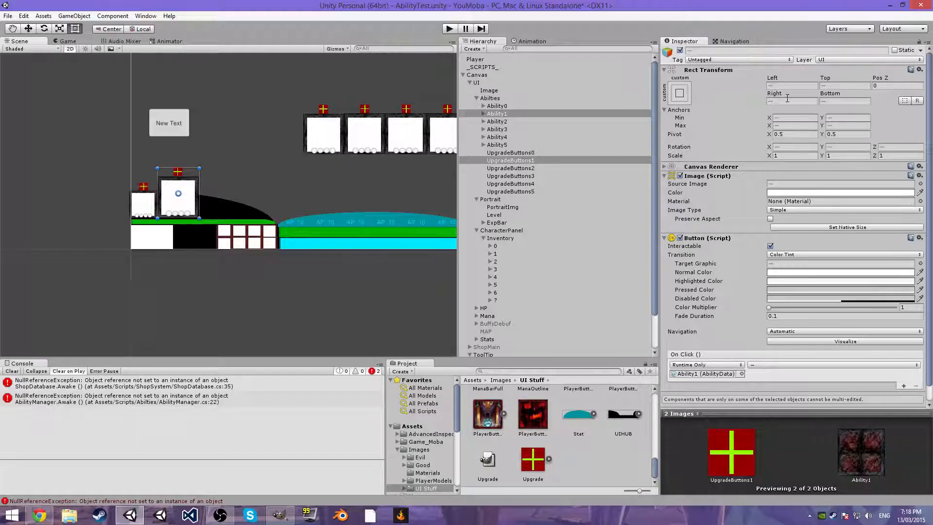
- Set the Min and Max anchors to 0 on both axes for Ability0 to Ability5 and UpgradeButtons0 to UpgradeButtons5
click(501, 116)
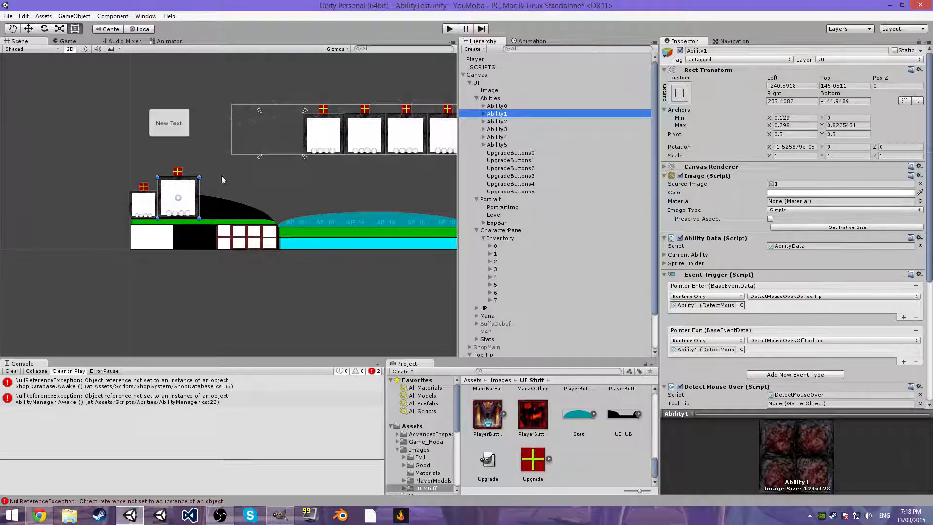
scroll(508, 104, down, 3)
click(503, 77)
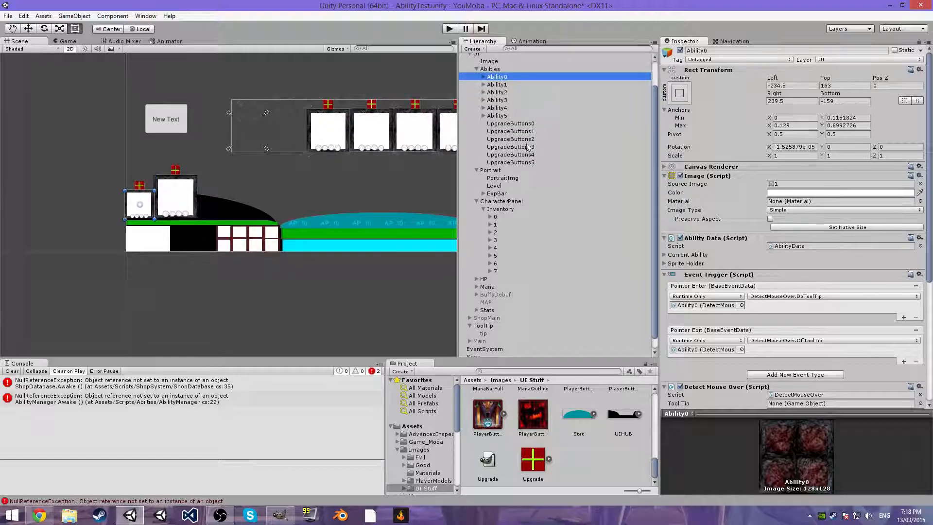
shift+click(532, 161)
click(790, 116)
text(0)
key(Tab)
text(0)
click(797, 126)
text(0)
click(850, 125)
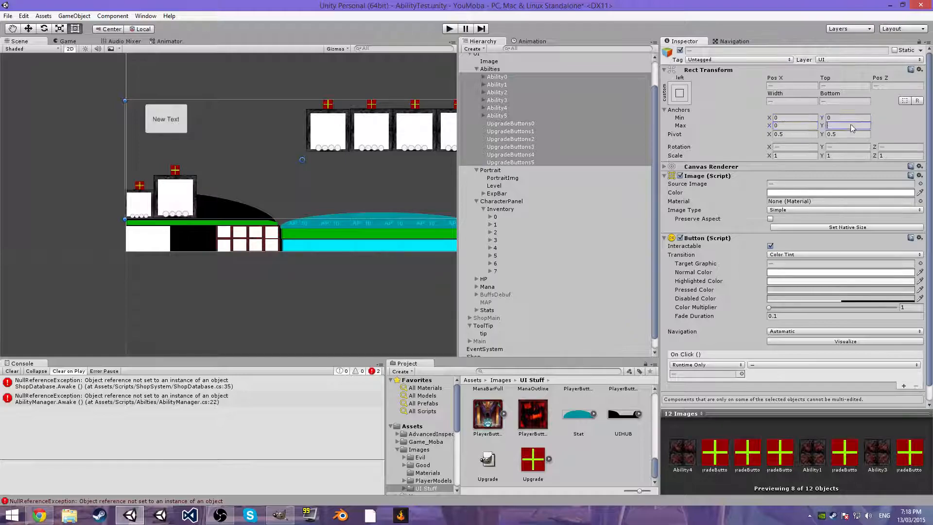
- Set Ability1's width and height to 95
click(169, 186)
scroll(211, 176, up, 11)
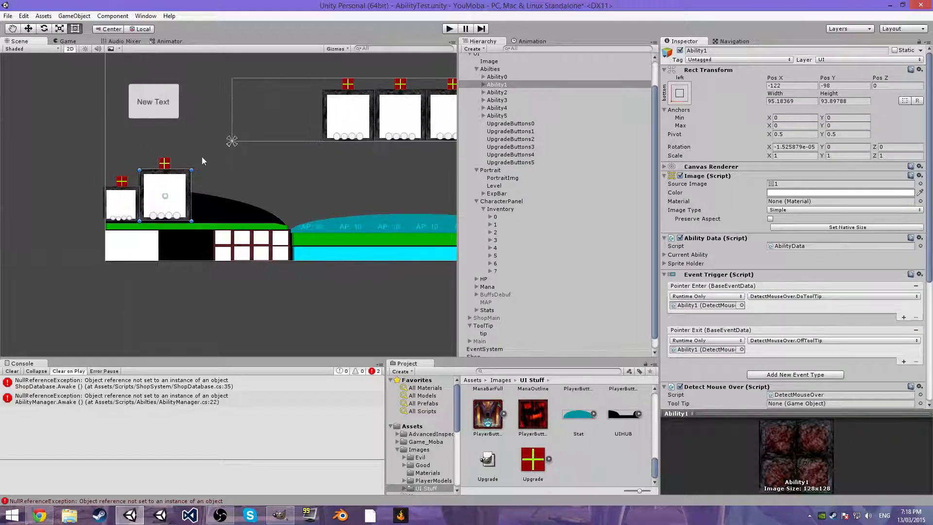
middle_drag(268, 112, 326, 120)
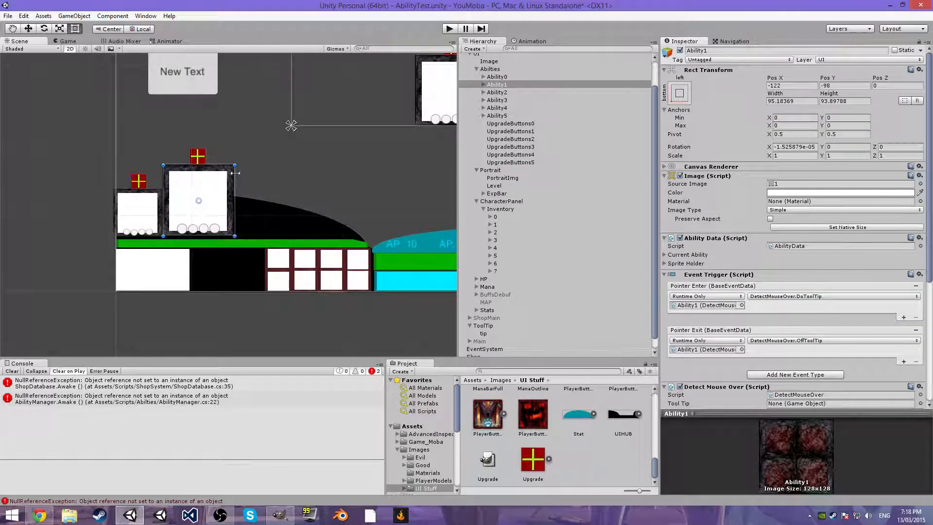
click(788, 102)
text(95)
key(Tab)
text(95)
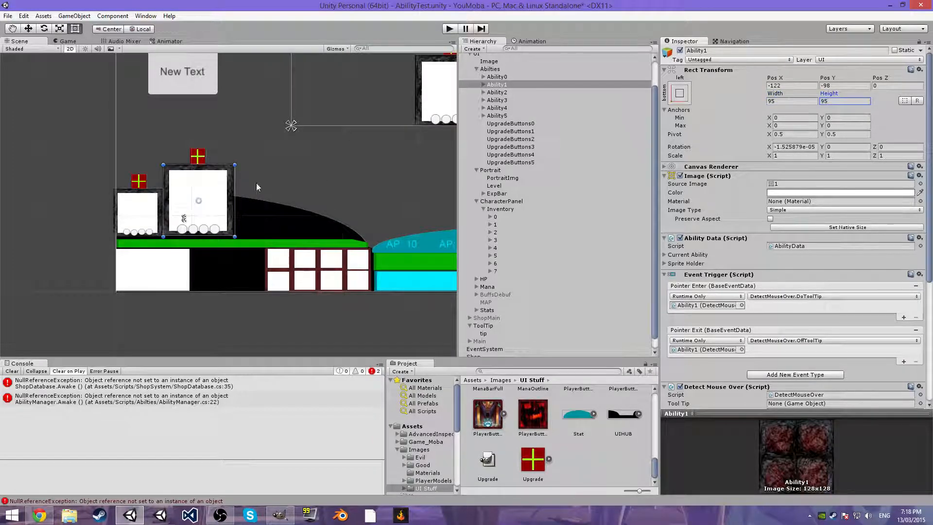
- Set Ability0's width and height to 65
click(136, 209)
click(838, 102)
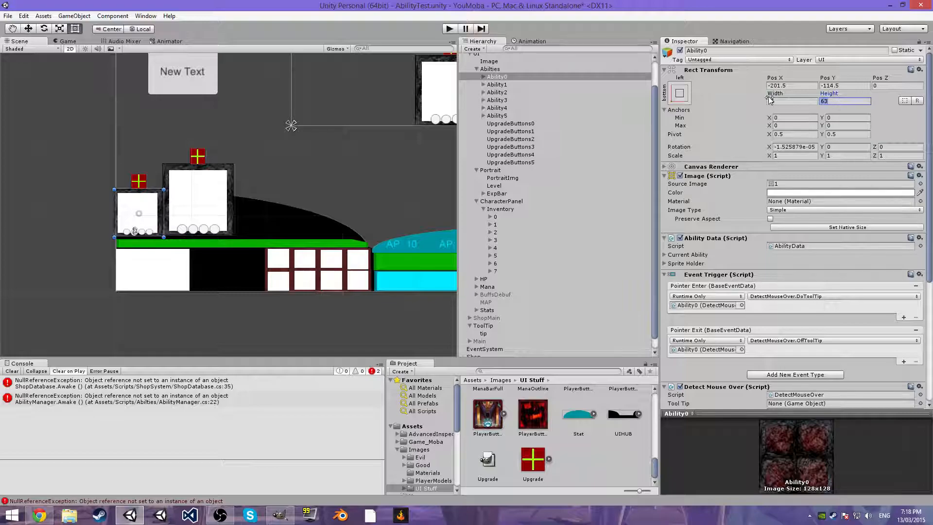
text(65)
click(784, 101)
text(65)
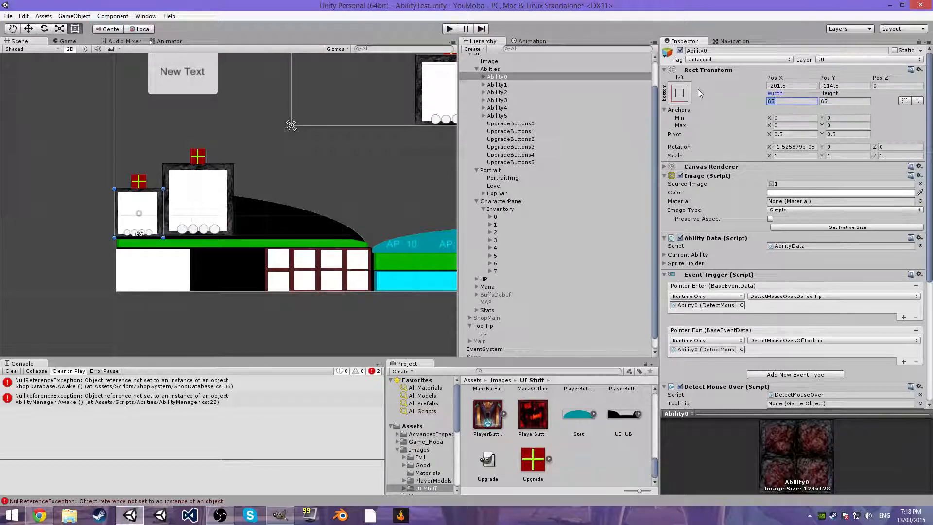
- Try Ability0 at half size, with a width and height of 32.5
text(32)
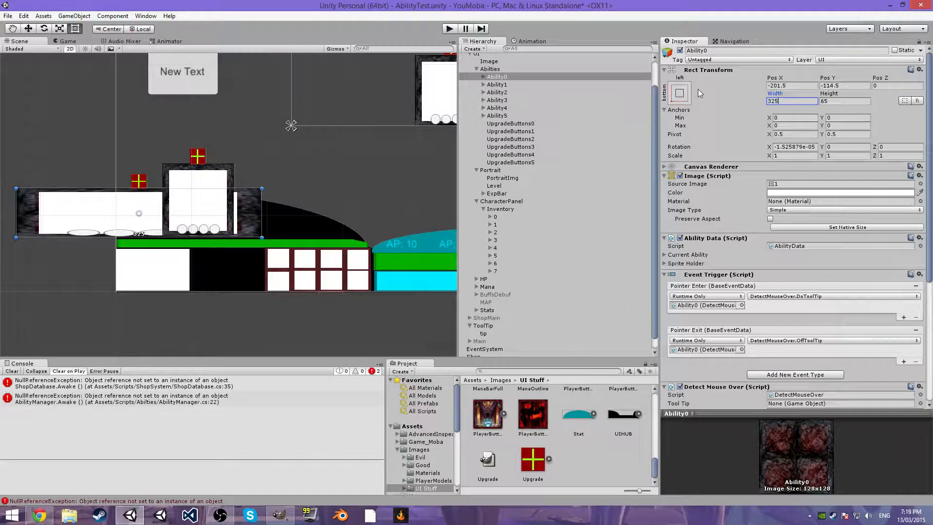
text(.5)
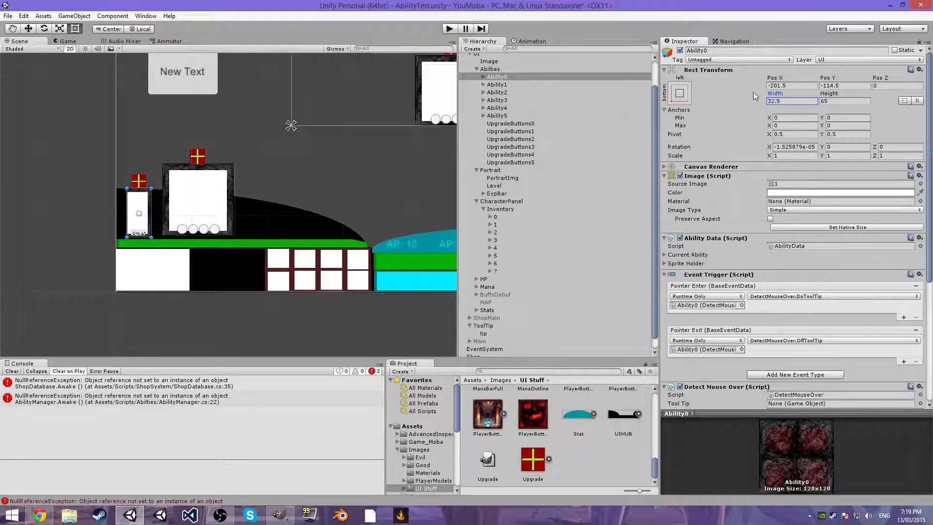
click(841, 98)
text(32.5)
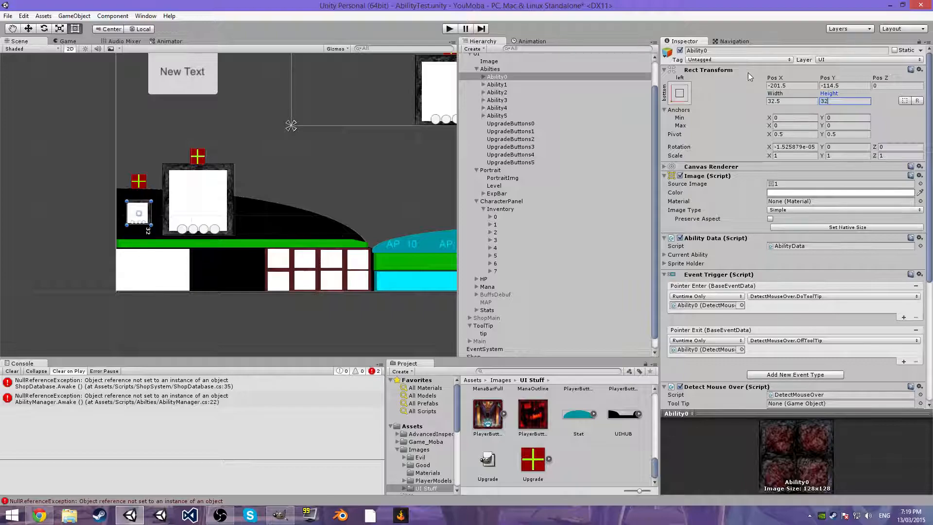
- Try Ability0 in the black gap between portrait and inventory, stretched to about 99 by 59.3
scroll(151, 196, up, 5)
middle_drag(140, 201, 275, 182)
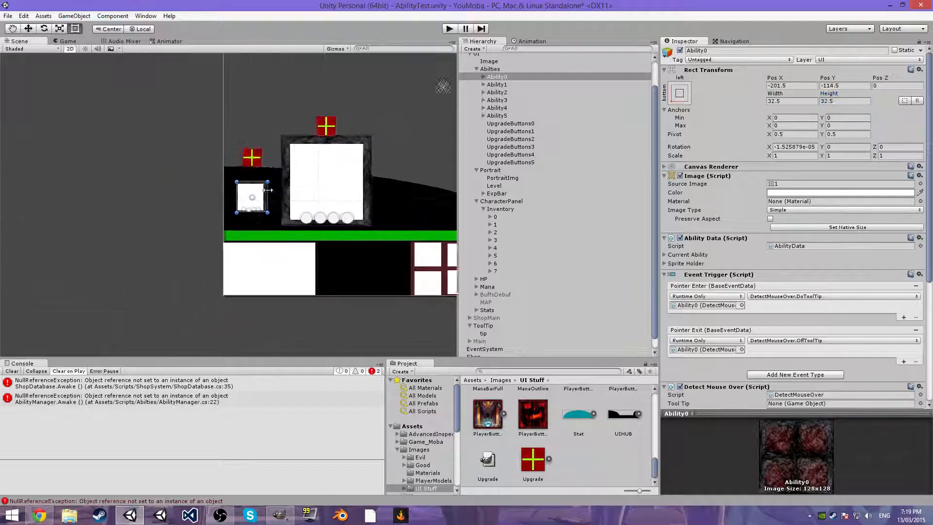
scroll(257, 184, up, 3)
drag(255, 184, 437, 311)
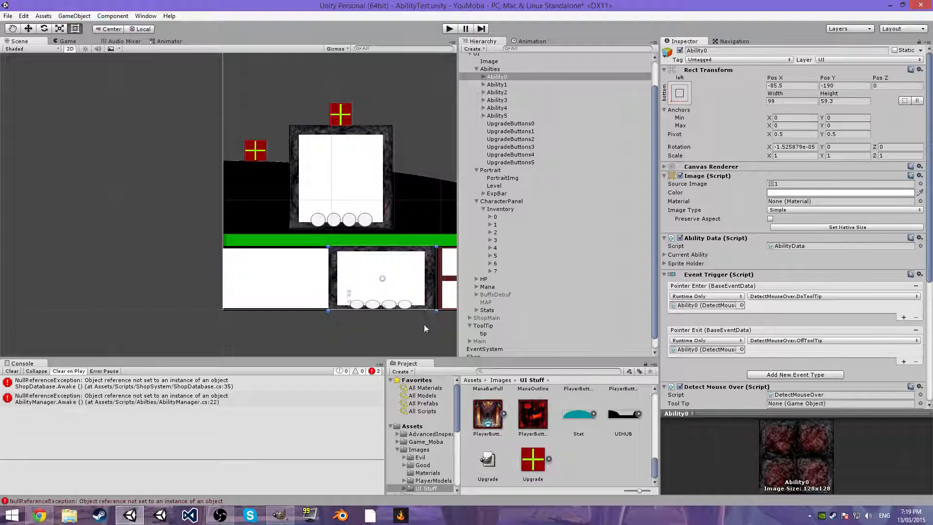
scroll(424, 324, down, 5)
- Undo Ability0's stretching, its move into the gap and the 32.5 sizing
key(ctrl+z)
key(ctrl+z)
key(ctrl+z)
key(ctrl+z)
key(ctrl+z)
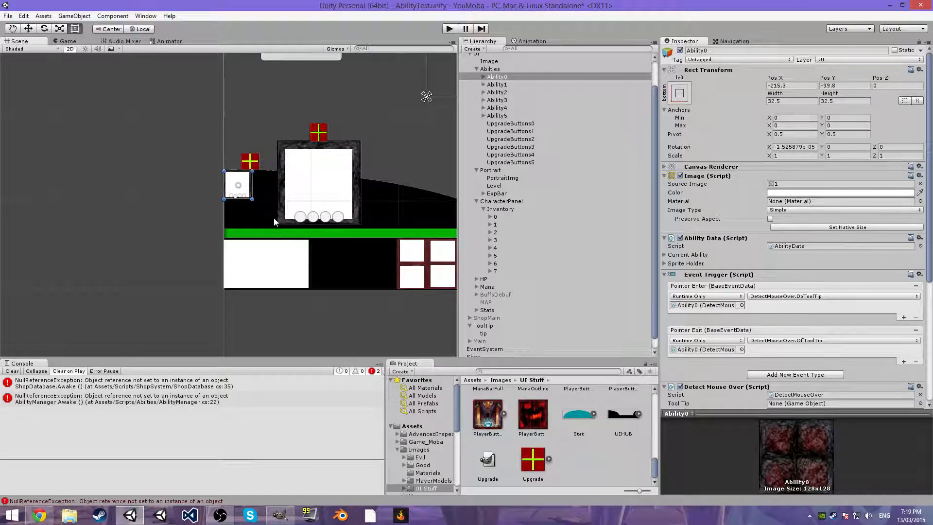
key(ctrl+z)
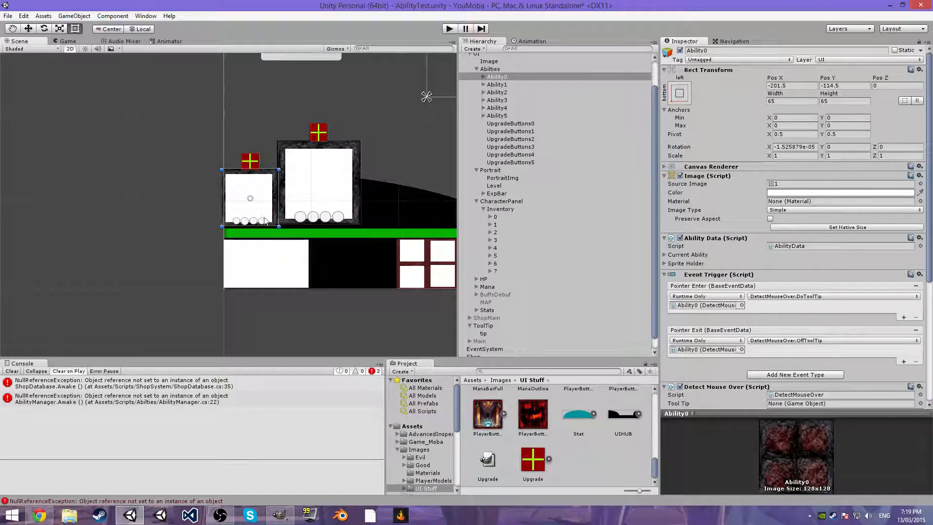
- Align Ability0's Upgrade2 circle with the neighbouring Upgrade1 circle, at Top -0.5 and Bottom 0.5
click(245, 223)
scroll(271, 238, up, 4)
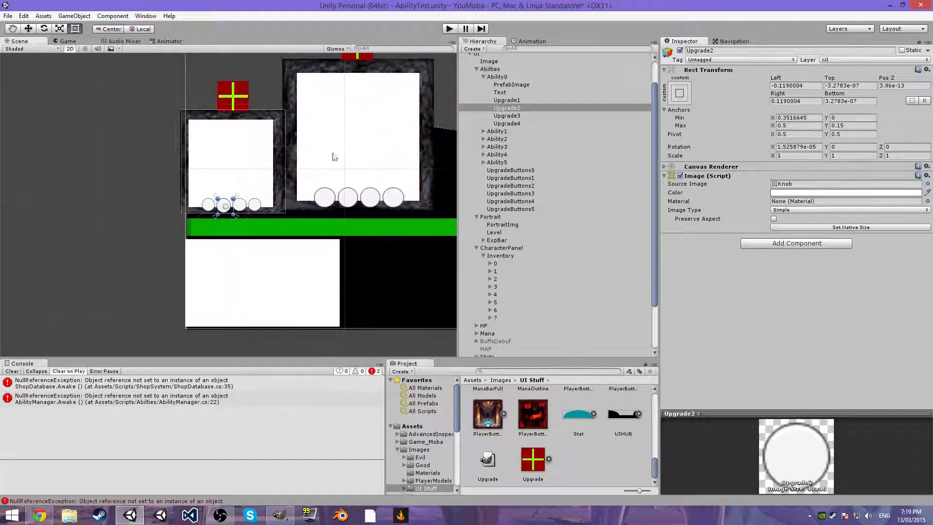
click(507, 100)
scroll(210, 190, up, 3)
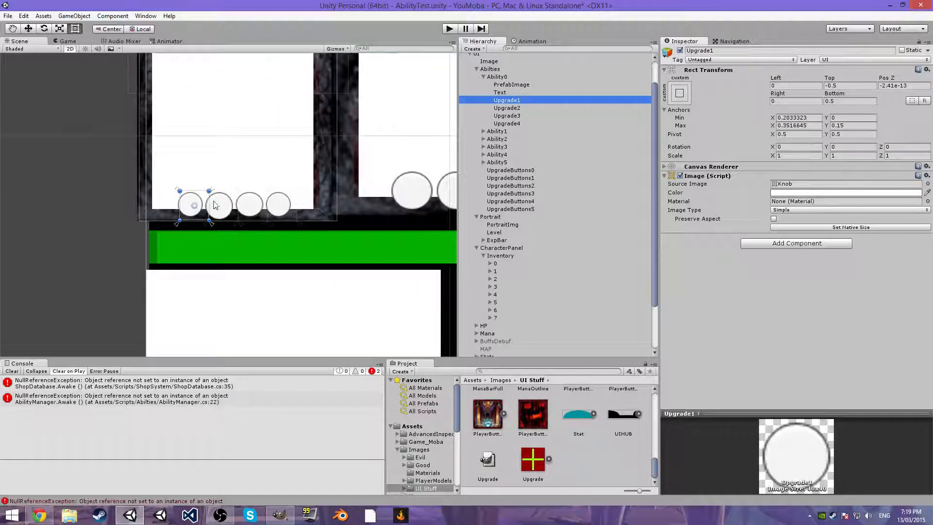
click(214, 205)
drag(234, 205, 232, 203)
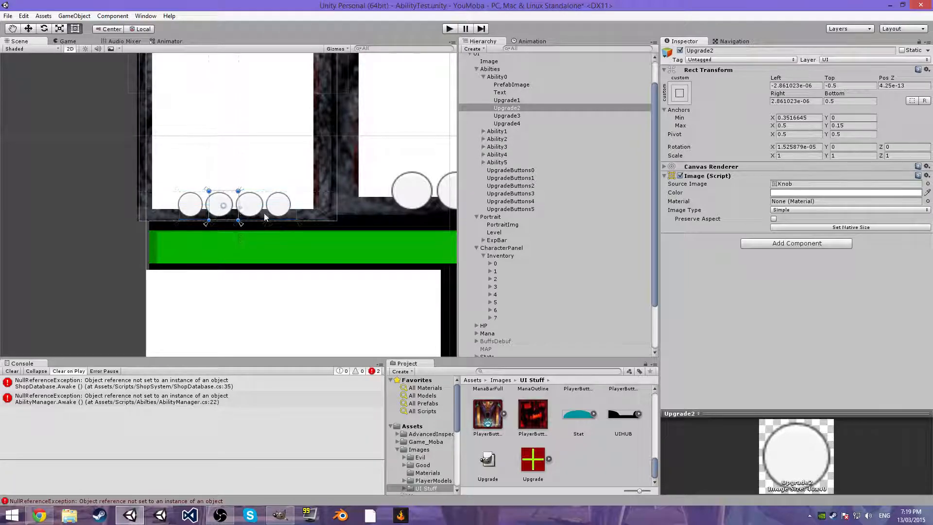
click(192, 235)
scroll(142, 227, down, 4)
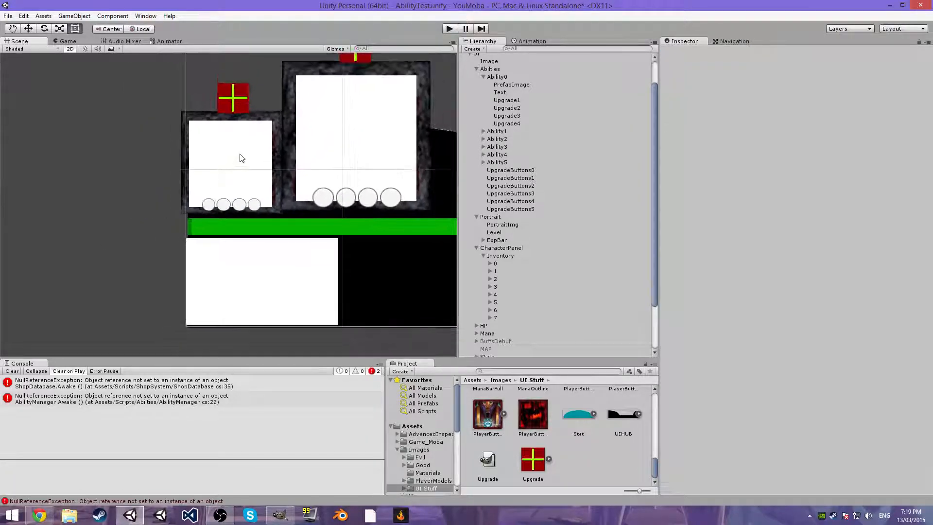
- Set Ability0's width to 60 and place it at the dome's left end, at about Pos X -201.5, Pos Y -116.4
click(241, 158)
drag(241, 158, 371, 253)
click(803, 101)
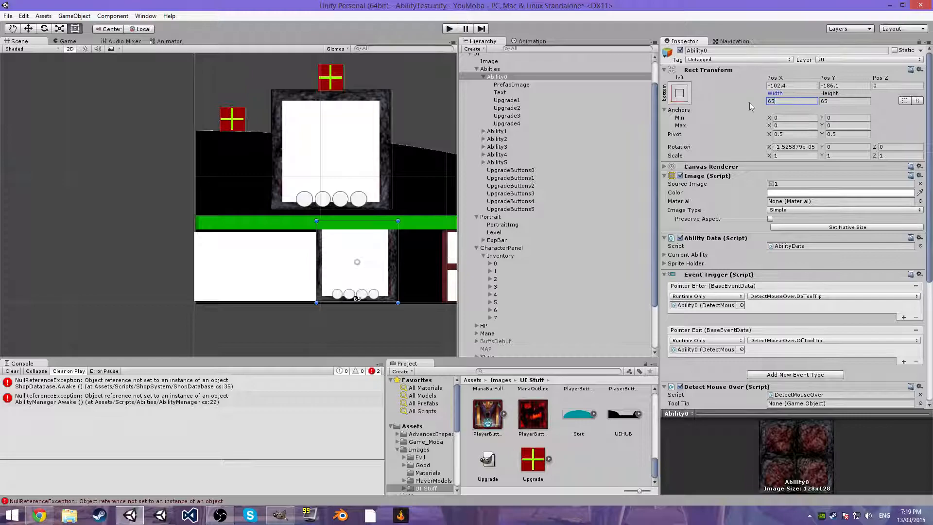
text(60)
drag(357, 262, 241, 167)
scroll(272, 194, down, 3)
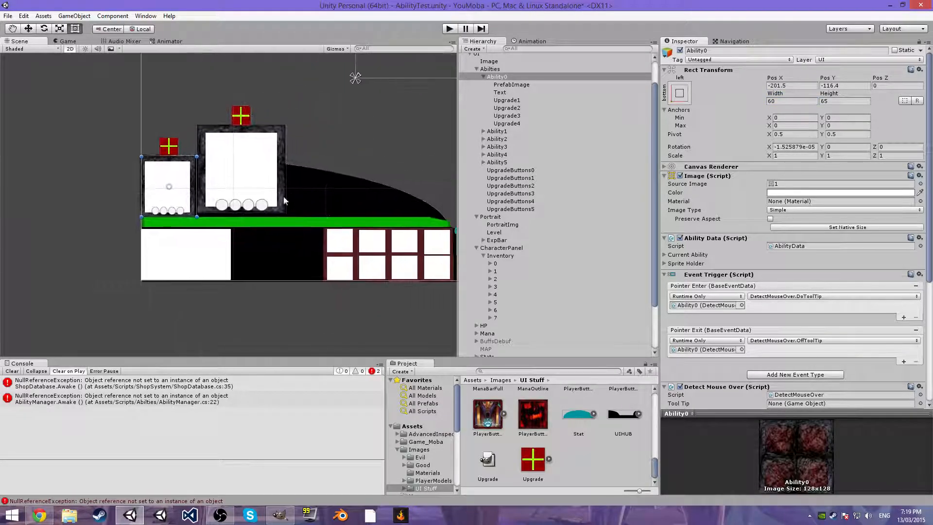
- Set Ability0's height to 60 and nudge the slot slightly within the dome's left end
click(249, 157)
click(179, 183)
click(854, 100)
key(BackSpace)
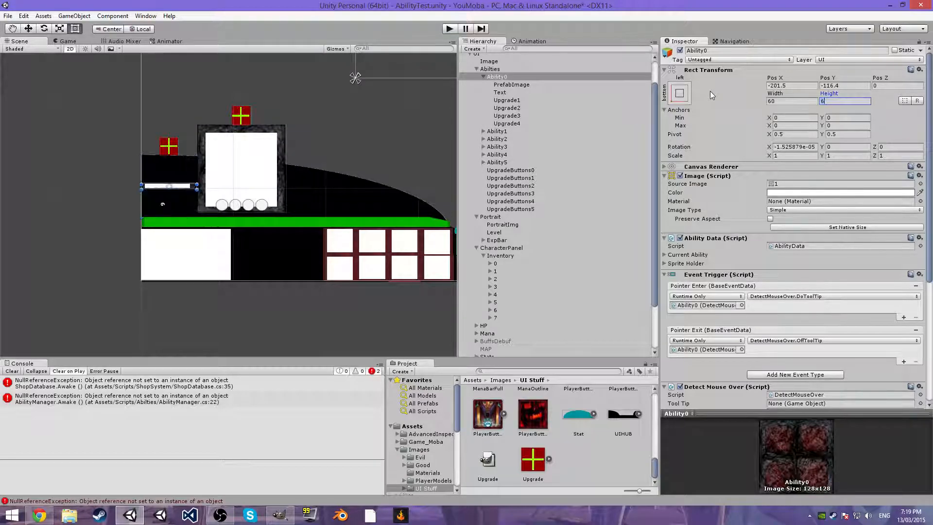
text(60)
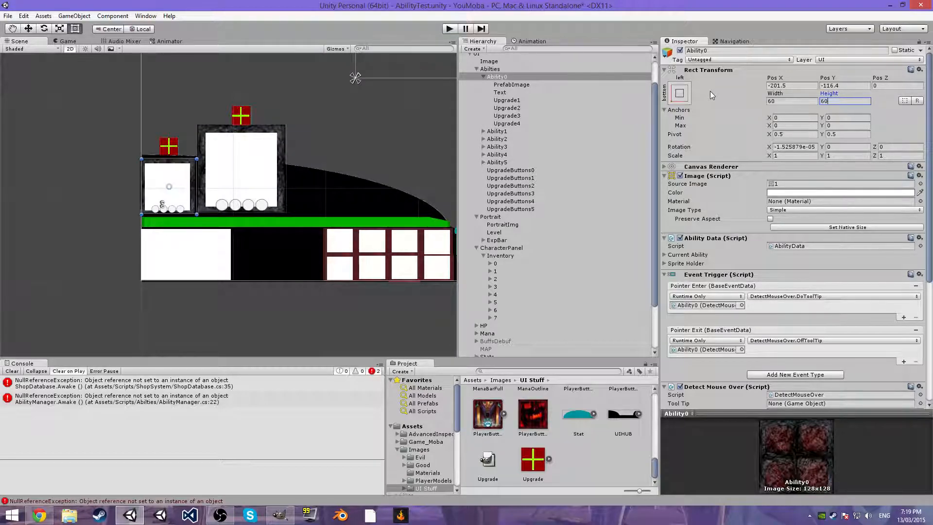
drag(192, 174, 191, 169)
- Set Ability1's width and height to 60 and line it up with Ability0 side by side on the dome
click(235, 170)
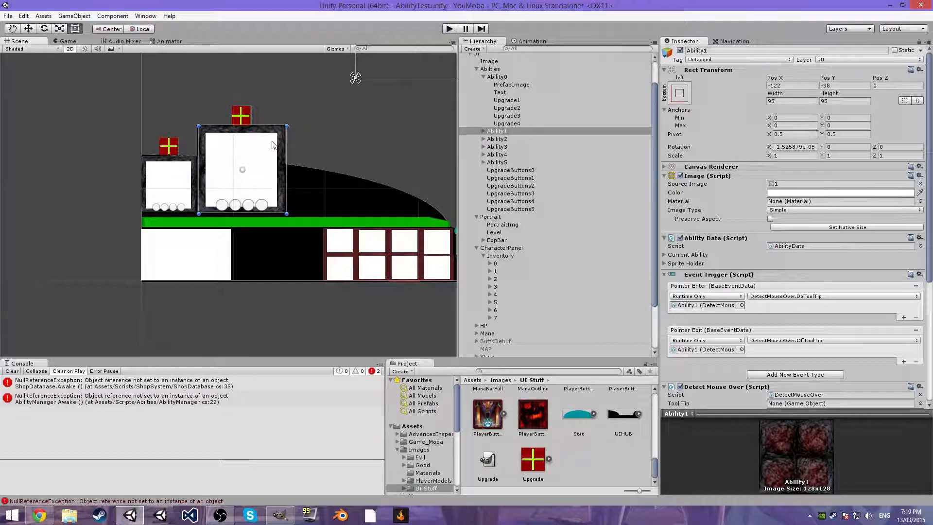
click(777, 100)
text(60)
key(Tab)
text(60)
drag(255, 158, 236, 174)
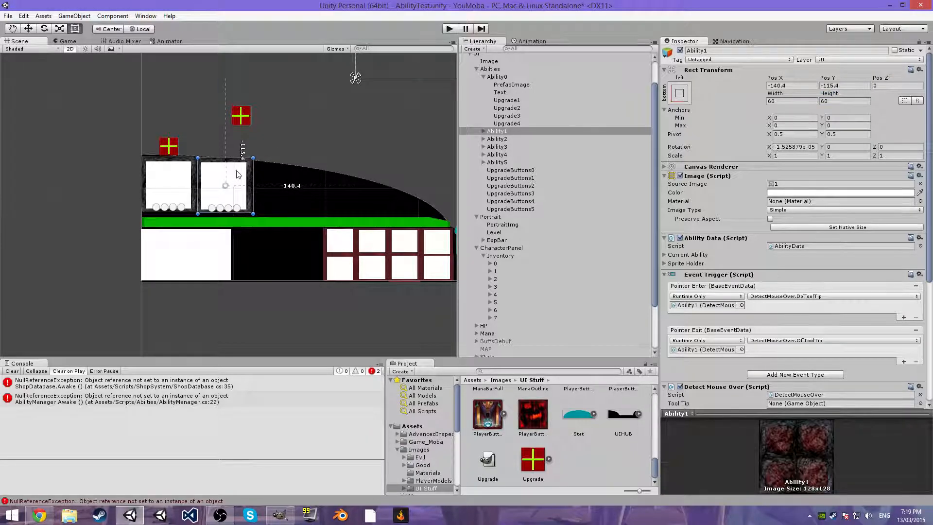
click(171, 179)
drag(171, 178, 174, 177)
- Place UpgradeButtons0 centrally above Ability0 and UpgradeButtons1 centrally above Ability1
click(172, 152)
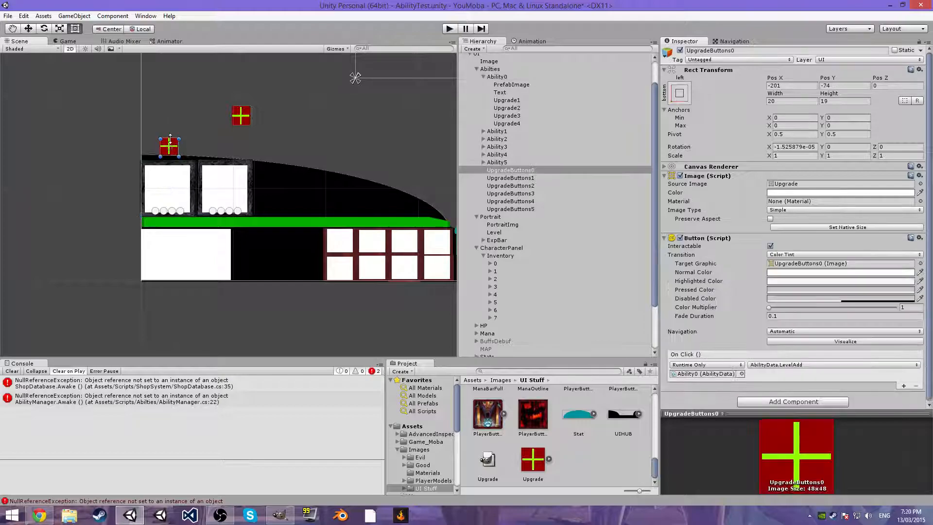
drag(169, 145, 162, 145)
drag(246, 122, 223, 147)
middle_drag(352, 121, 292, 144)
scroll(294, 143, down, 7)
click(130, 182)
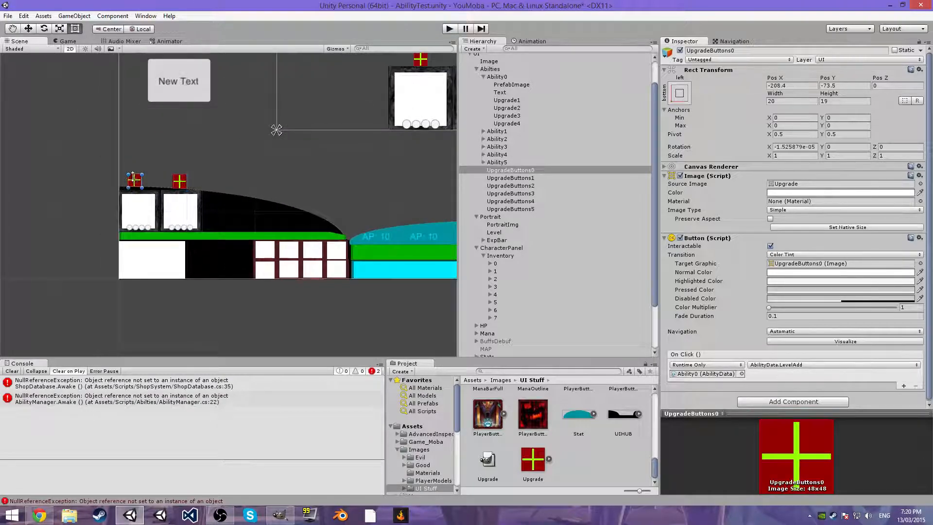
drag(136, 182, 140, 181)
- Move Ability2 onto the dome, set its width and height to 60, and line it up beside Ability1
click(324, 112)
scroll(340, 116, down, 2)
drag(374, 113, 255, 181)
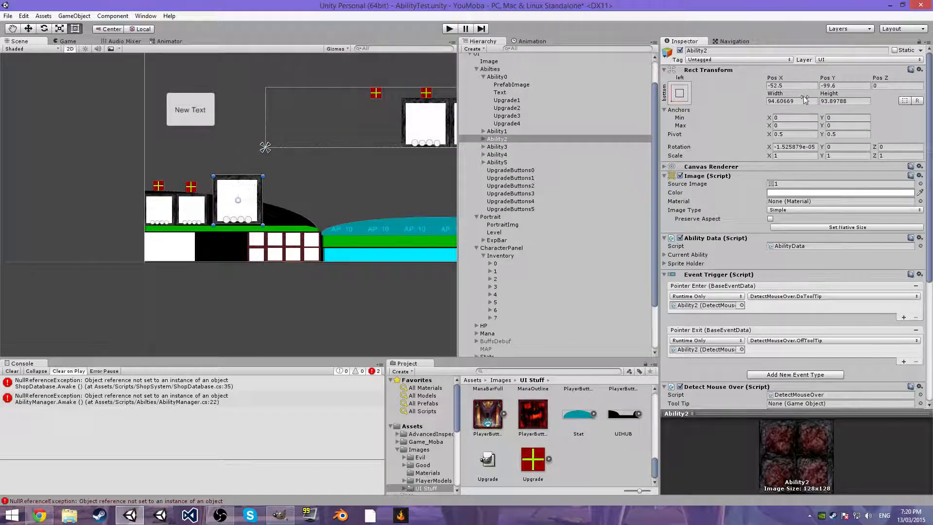
text(6)
key(Tab)
text(60)
click(778, 102)
text(60)
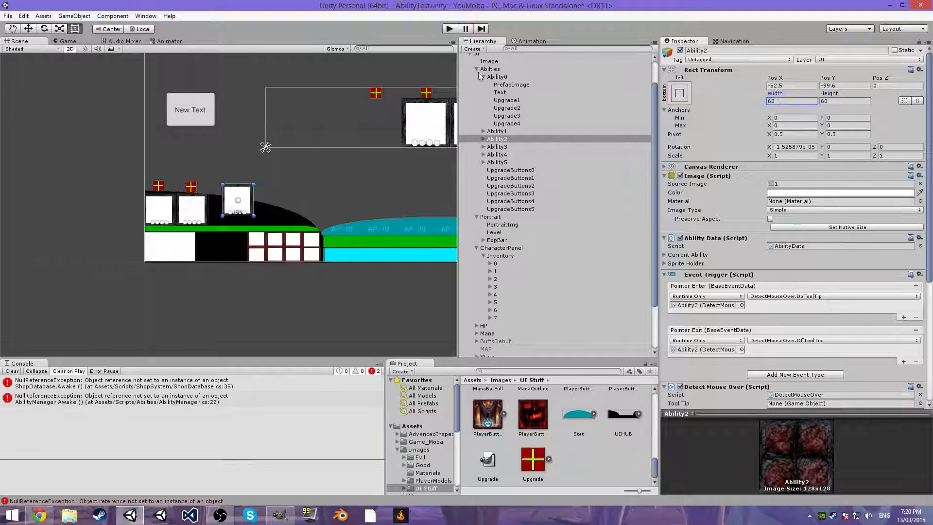
scroll(232, 201, up, 5)
drag(233, 201, 223, 204)
- Move Ability3 onto the dome's right slope beyond Ability2, at about Pos X 8, Pos Y -119
scroll(315, 207, down, 8)
scroll(486, 178, down, 3)
scroll(379, 169, down, 2)
middle_drag(309, 176, 275, 189)
scroll(181, 213, up, 4)
scroll(238, 208, up, 5)
scroll(244, 208, down, 10)
click(383, 138)
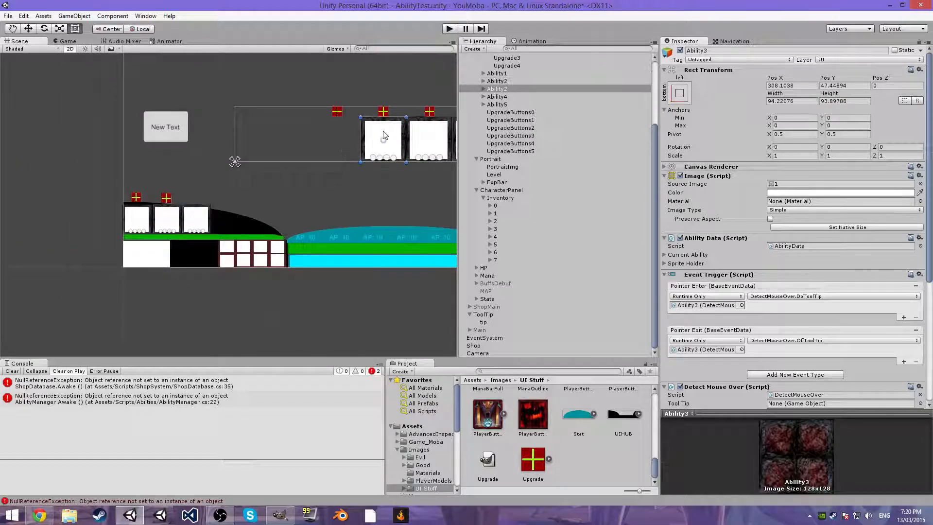
scroll(335, 156, down, 3)
drag(330, 160, 238, 215)
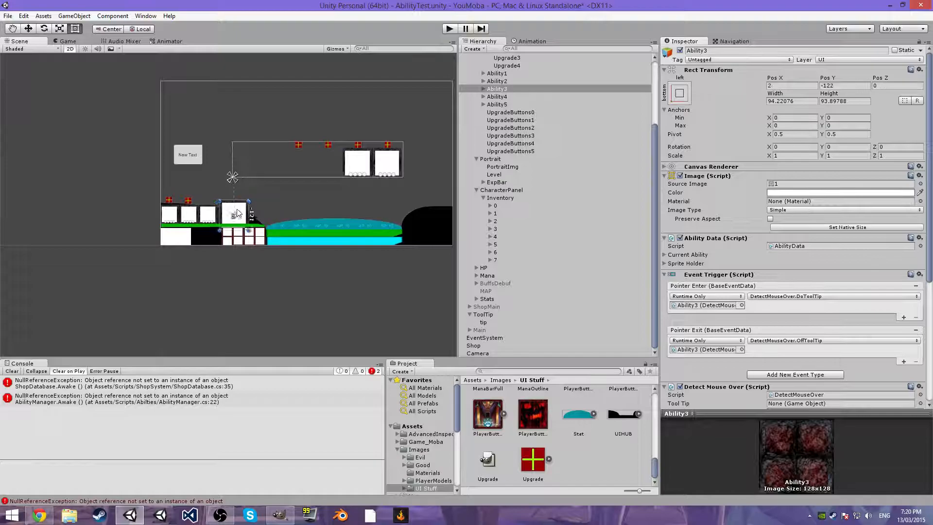
scroll(230, 204, up, 3)
scroll(554, 166, up, 4)
- Set Ability3's width and height to 60
click(802, 101)
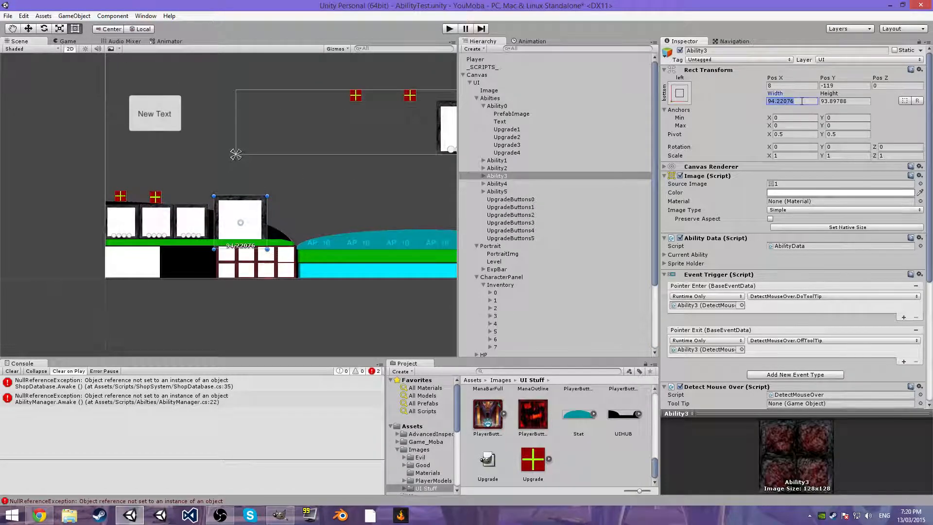
text(60)
key(Tab)
text(60)
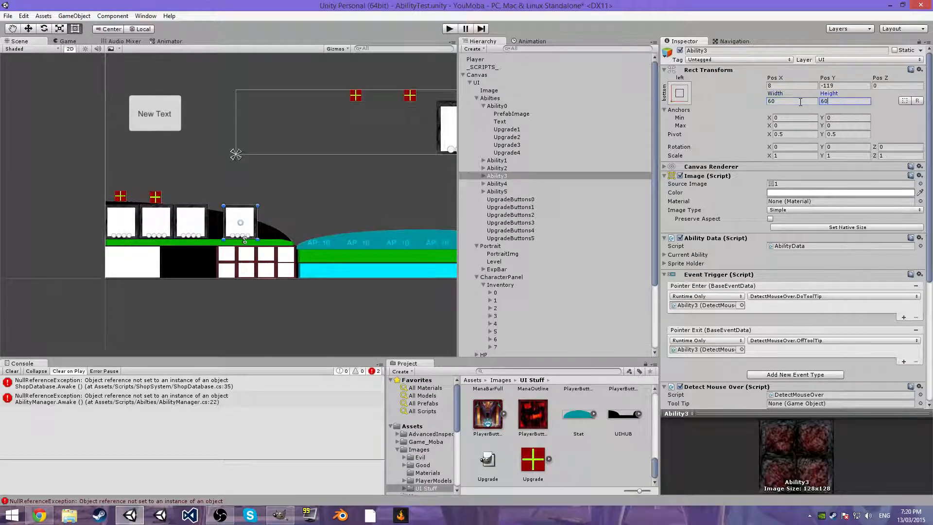
- Move Ability3 flush against Ability2 on the dome, at about Pos X -18.8, Pos Y -116.4
drag(238, 217, 222, 215)
scroll(223, 214, up, 4)
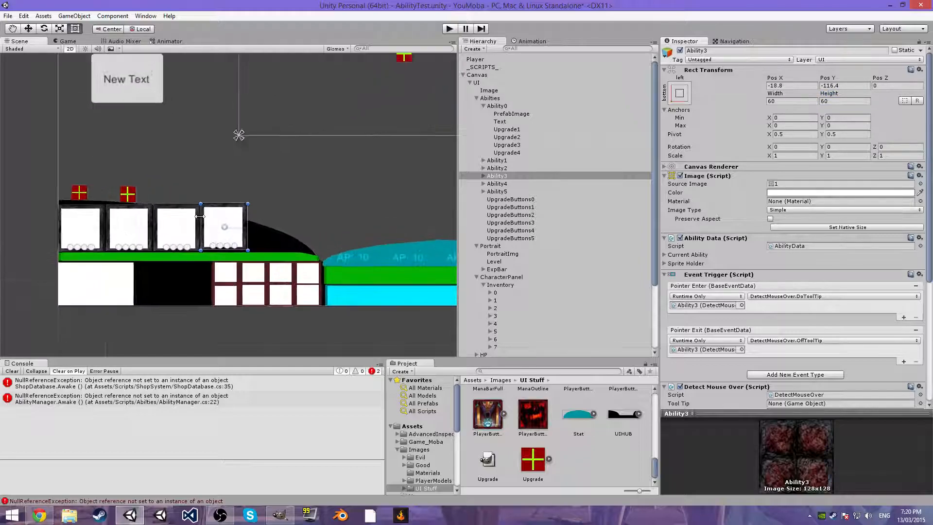
click(286, 225)
scroll(229, 219, down, 2)
click(231, 221)
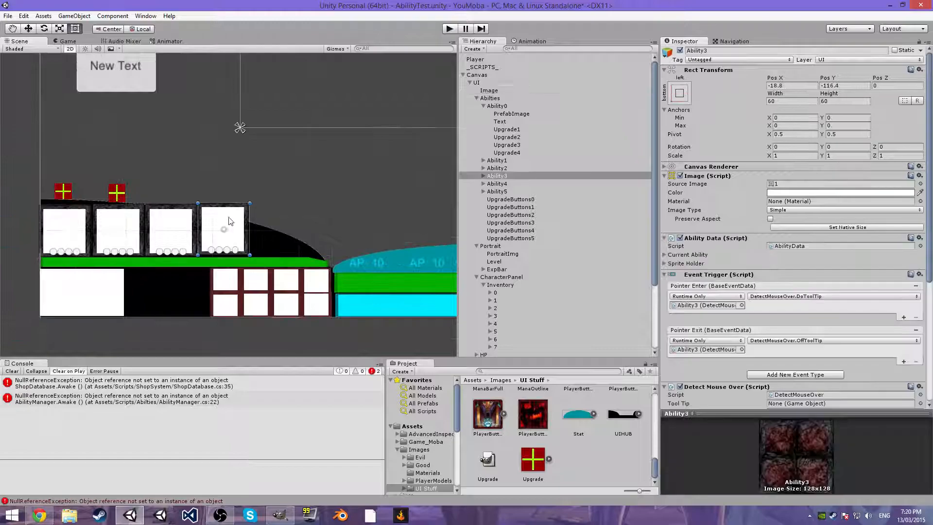
drag(231, 222, 233, 221)
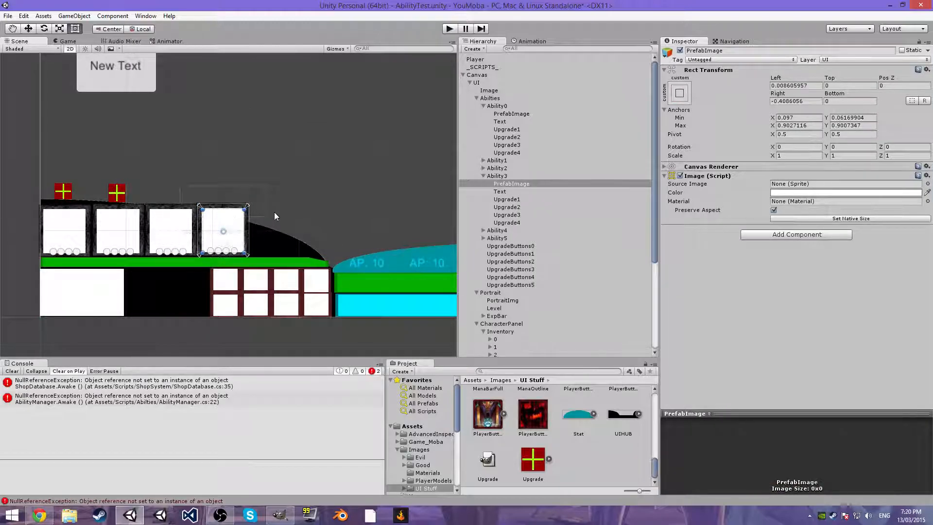
key(ctrl+z)
key(ctrl+z)
- Nudge Ability3 into line with Ability2, to about Pos X -19.4, Pos Y -117
click(239, 208)
click(229, 210)
mouse_move(236, 210)
mouse_down()
mouse_move(250, 212)
mouse_move(237, 212)
mouse_up()
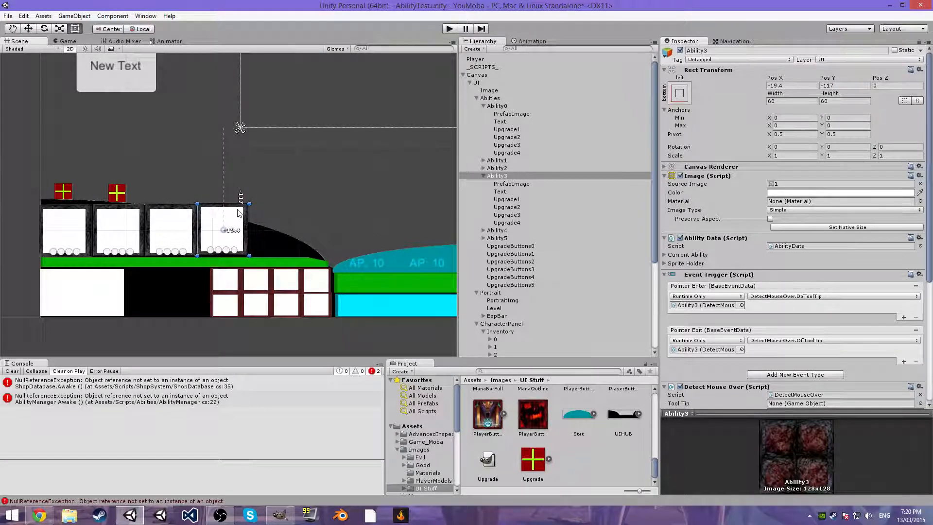
click(291, 198)
scroll(72, 215, down, 2)
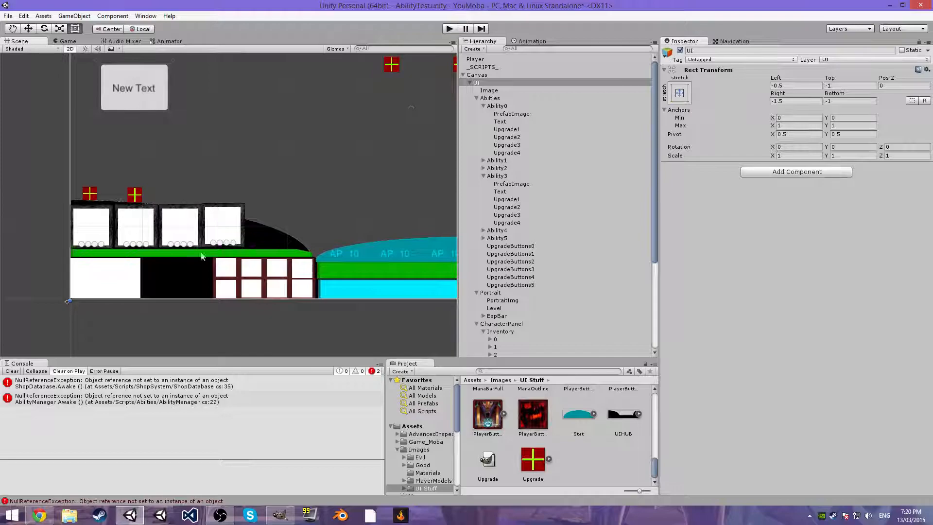
click(272, 233)
scroll(274, 229, down, 2)
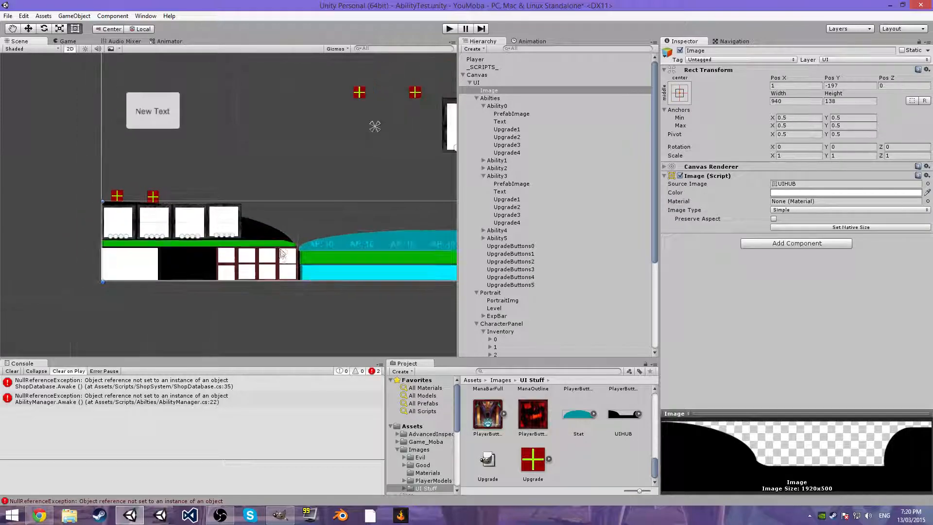
click(277, 322)
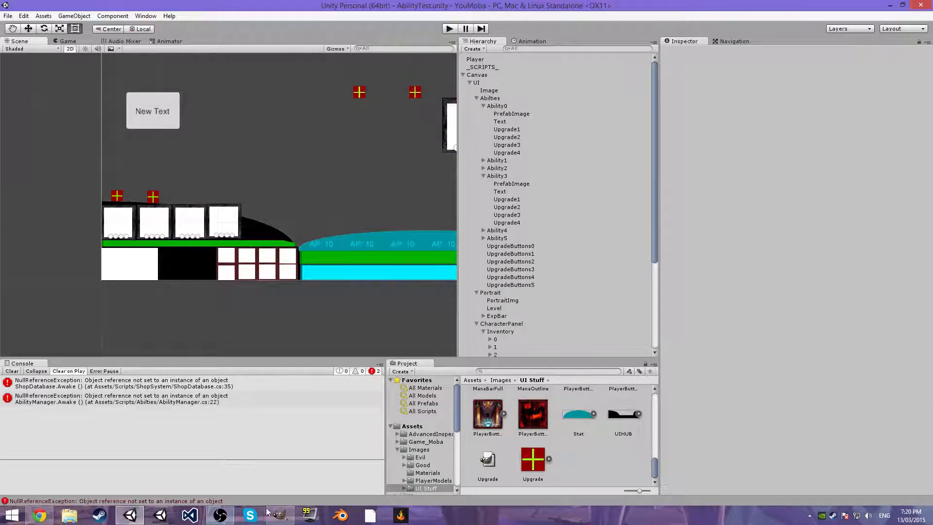
- Switch to GIMP and open the recent image UIHUB.png
click(280, 515)
click(8, 16)
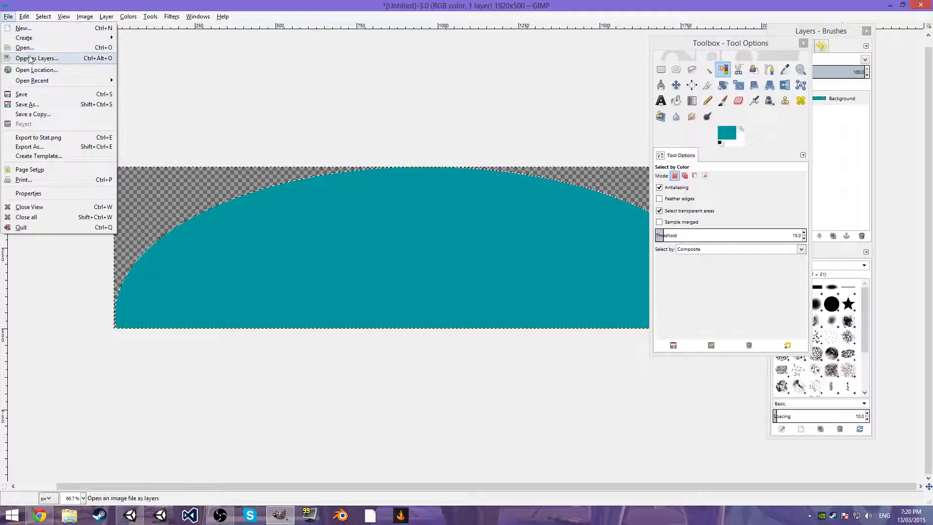
mouse_move(47, 80)
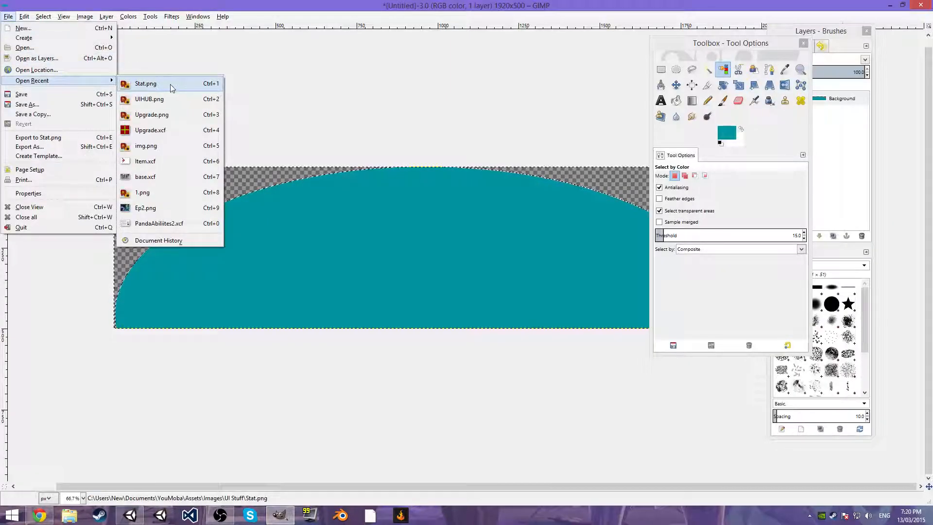
click(173, 98)
drag(359, 83, 359, 1)
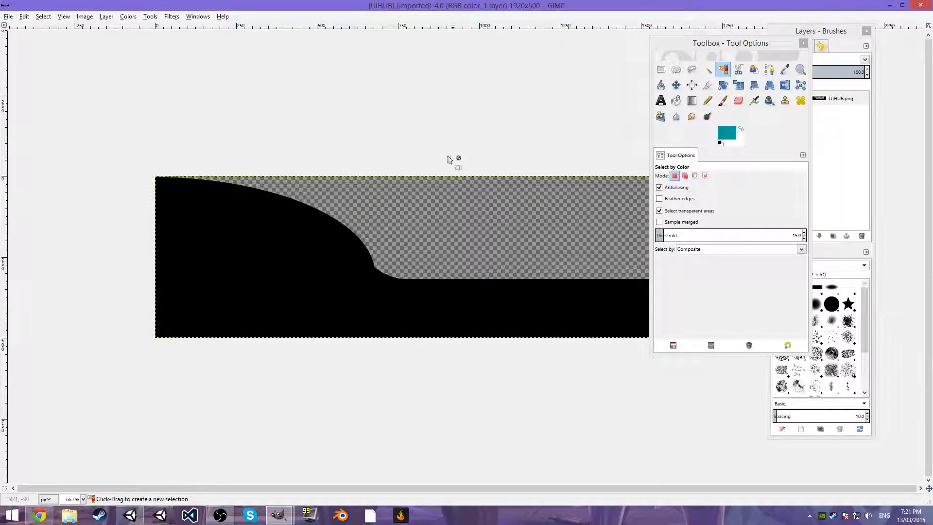
ctrl+scroll(486, 187, up, 2)
ctrl+scroll(466, 191, down, 4)
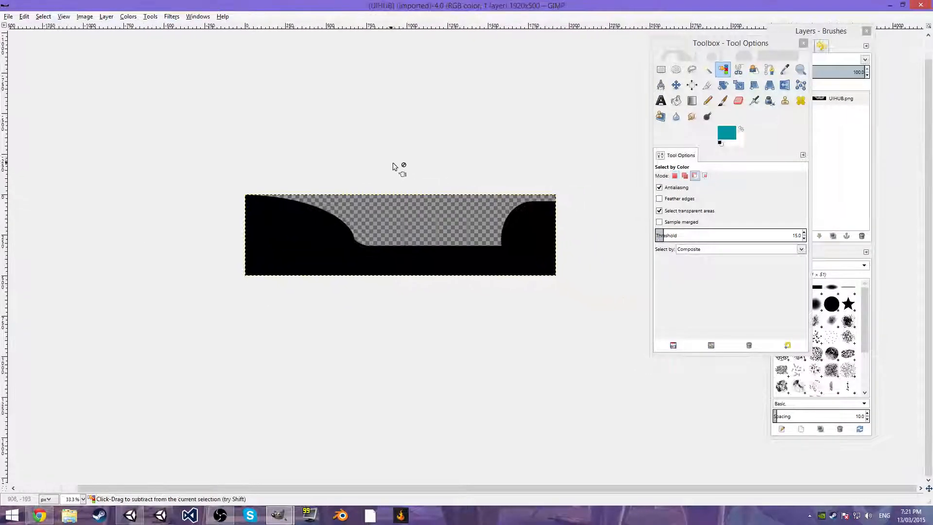
ctrl+scroll(392, 163, up, 2)
ctrl+scroll(395, 164, down, 1)
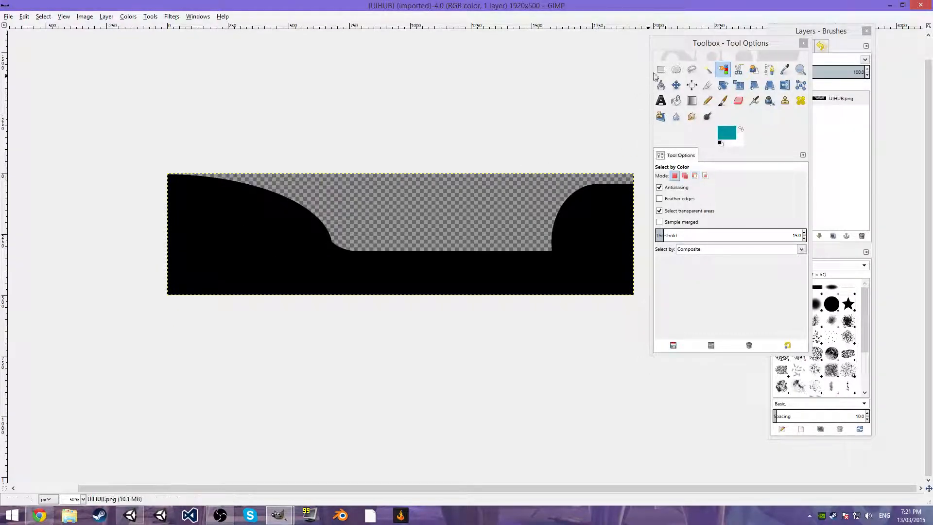
- Select a rectangle about 750 px wide over the large dome and bucket-fill its transparent corner with black
click(660, 70)
click(350, 250)
drag(270, 164, 146, 162)
click(676, 101)
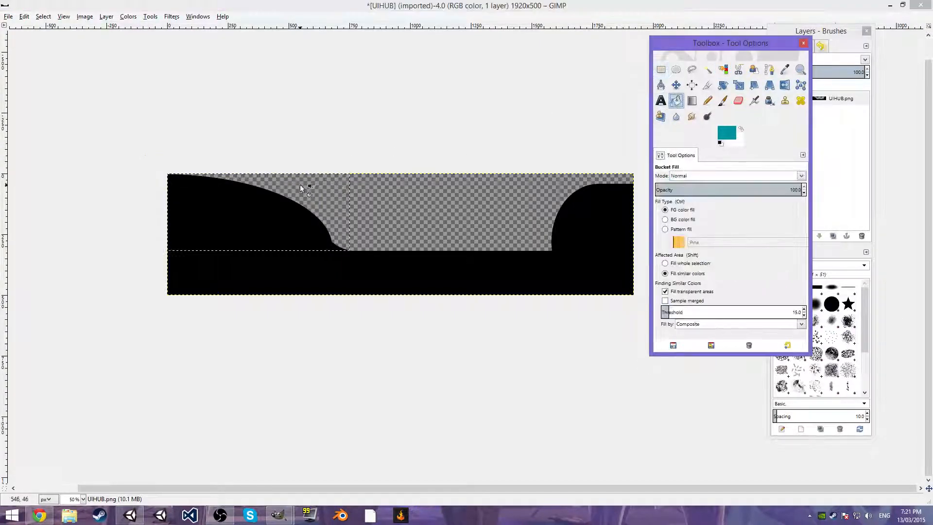
click(301, 188)
click(720, 143)
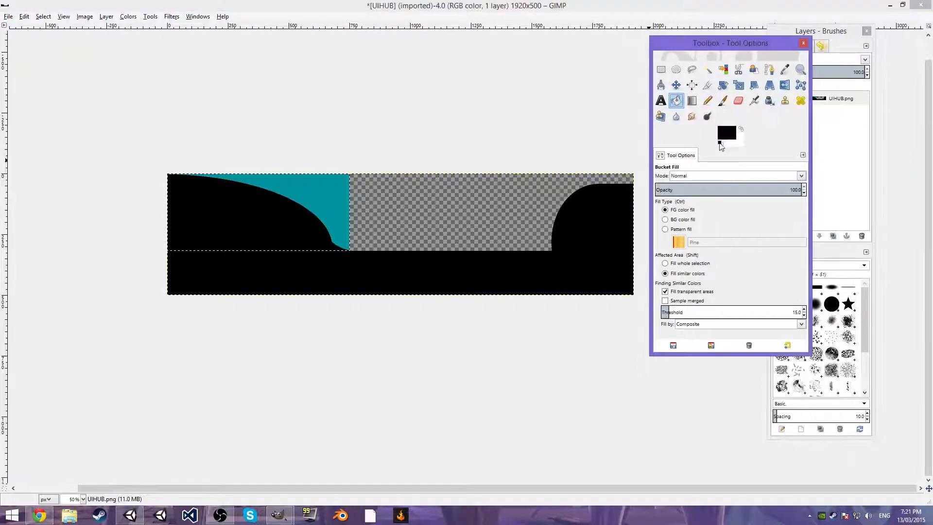
click(273, 207)
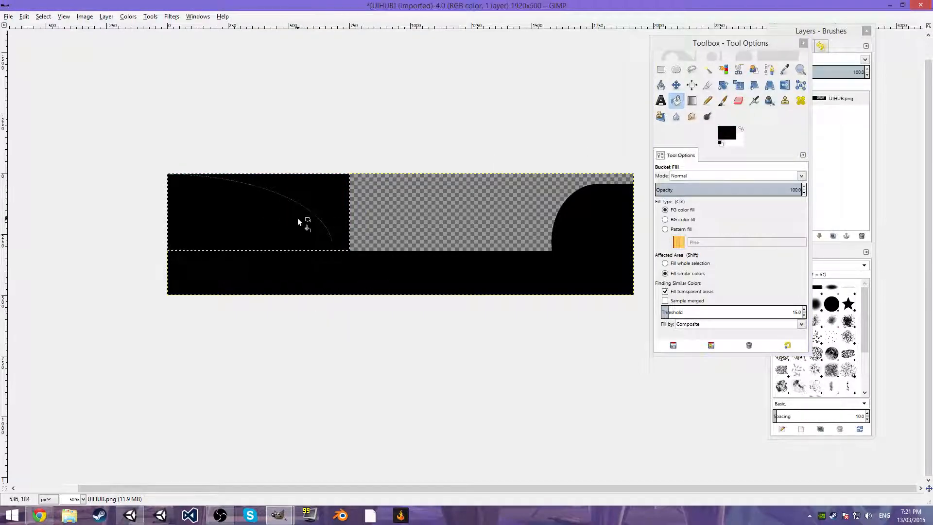
- Paint over the thin leftover dome outline with the black Pencil at size 20 and clear the rectangular selection
ctrl+scroll(298, 221, up, 3)
click(676, 101)
click(520, 265)
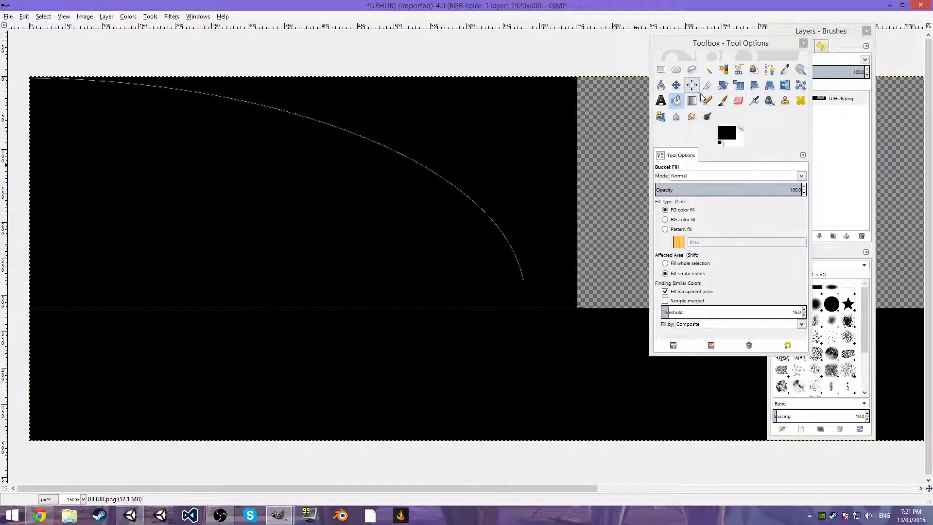
click(707, 101)
mouse_move(521, 277)
mouse_down()
mouse_move(508, 202)
mouse_move(442, 185)
mouse_move(382, 146)
mouse_move(146, 87)
mouse_move(50, 93)
mouse_up()
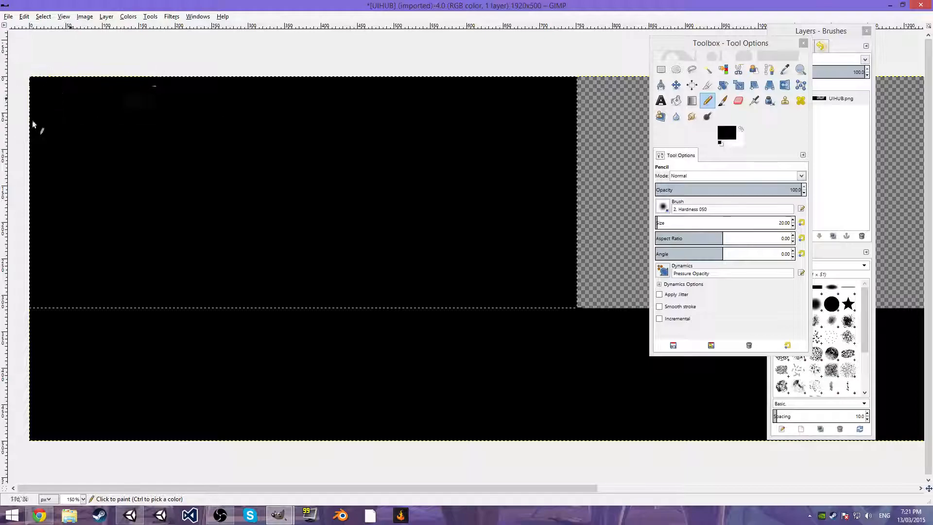
key(r)
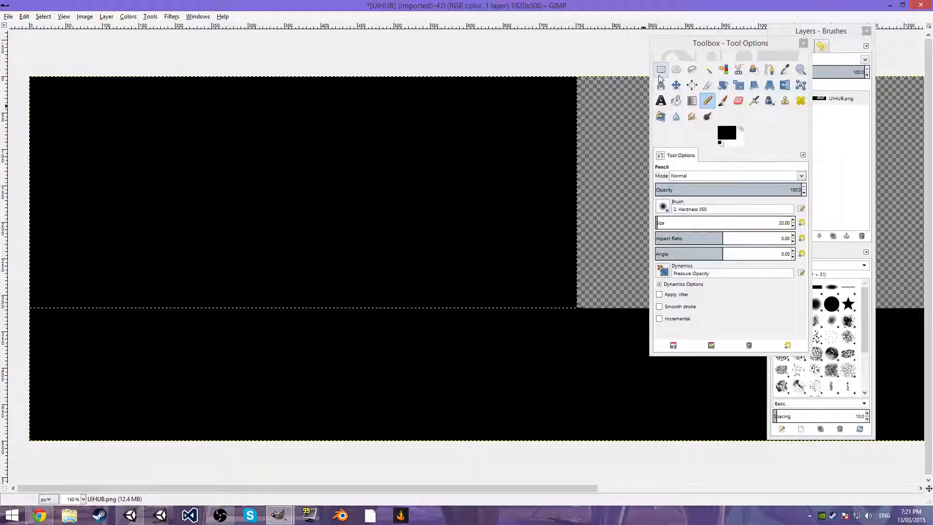
click(598, 161)
- Ellipse-select about 155 by 195 px over the black block's upper inner corner, fill it with white, and clear the selection
ctrl+scroll(565, 263, down, 4)
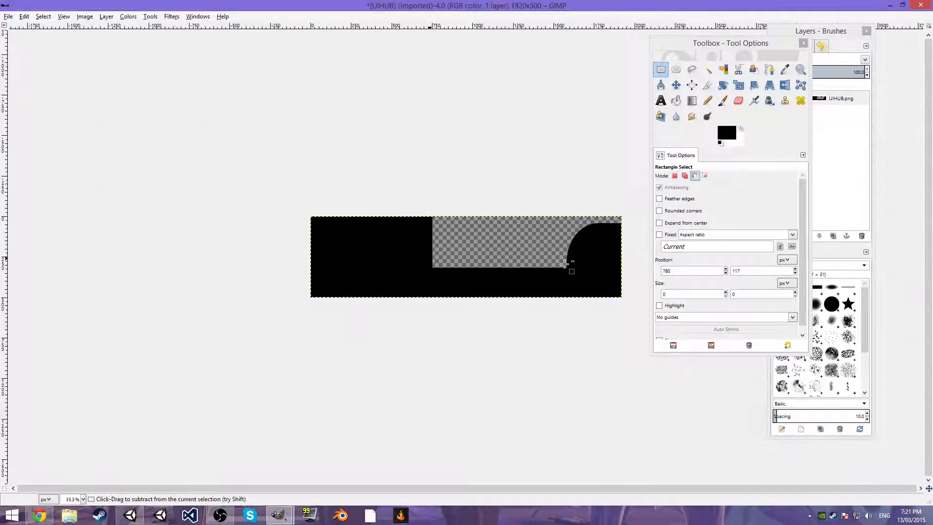
ctrl+scroll(430, 275, up, 3)
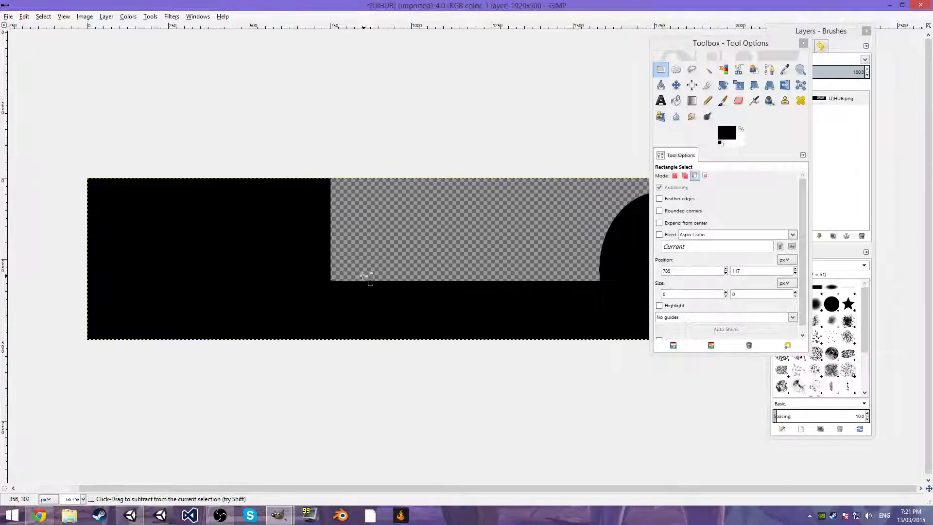
click(675, 68)
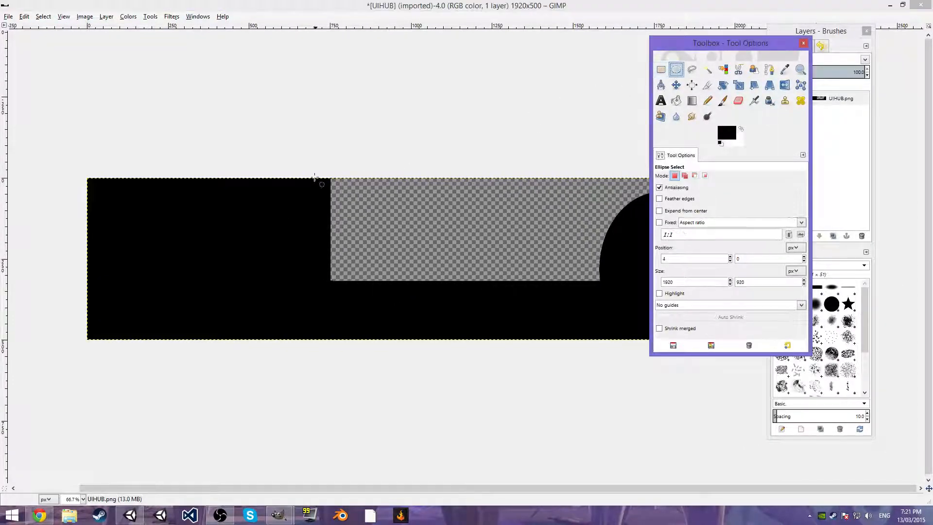
drag(292, 205, 342, 141)
drag(304, 185, 324, 200)
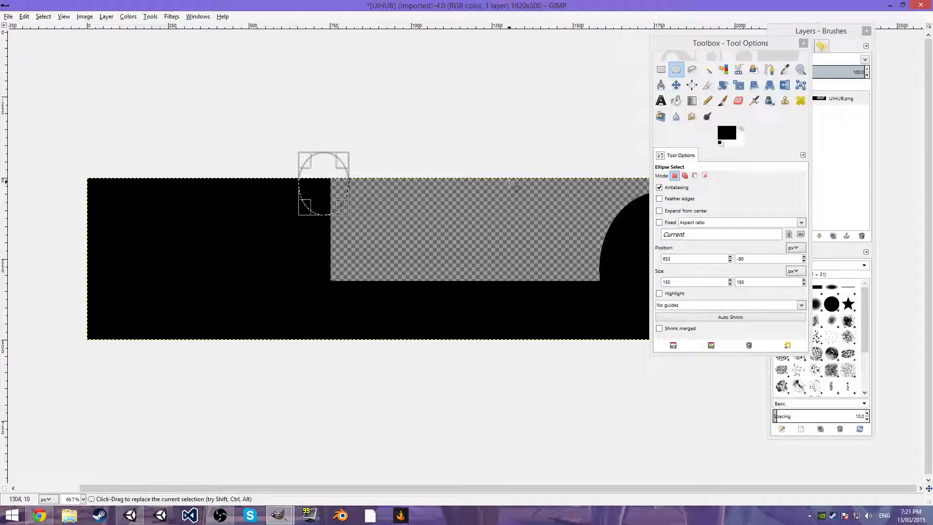
click(676, 101)
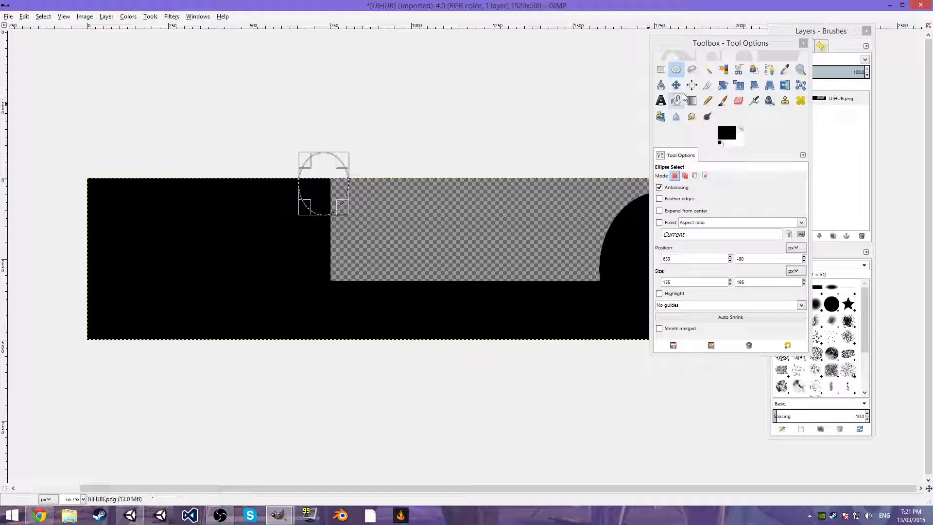
click(310, 202)
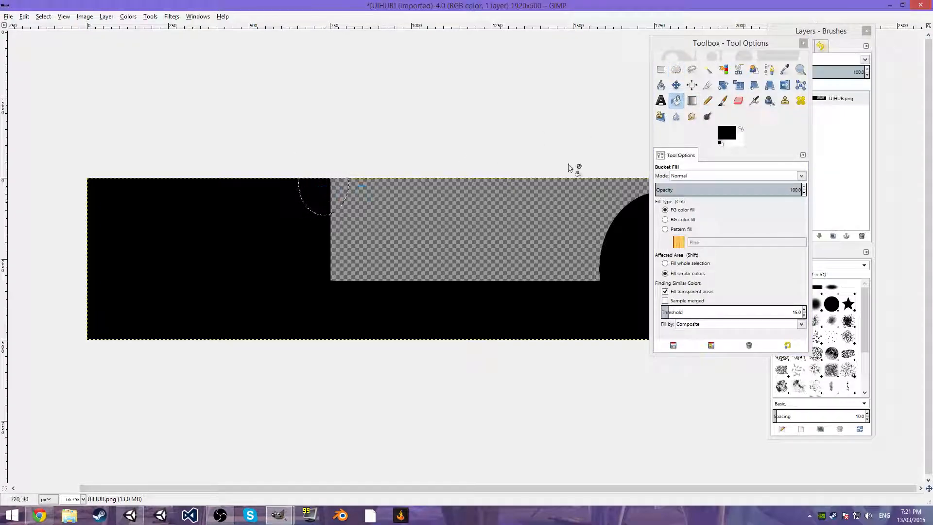
click(741, 129)
click(301, 191)
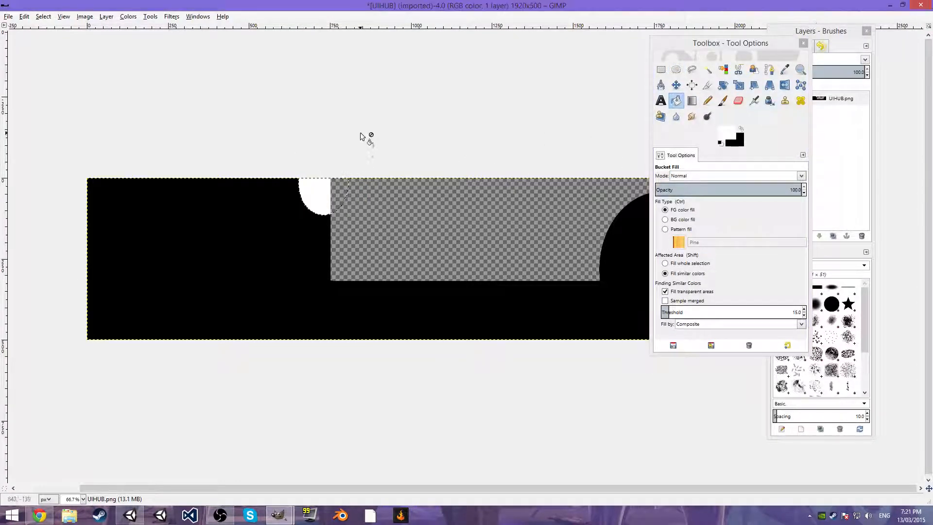
click(661, 69)
drag(346, 267, 344, 266)
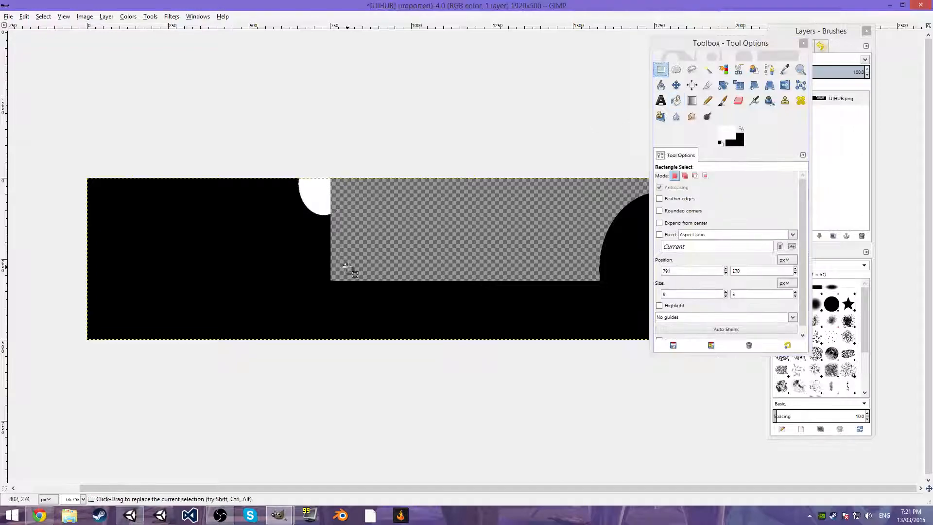
click(676, 69)
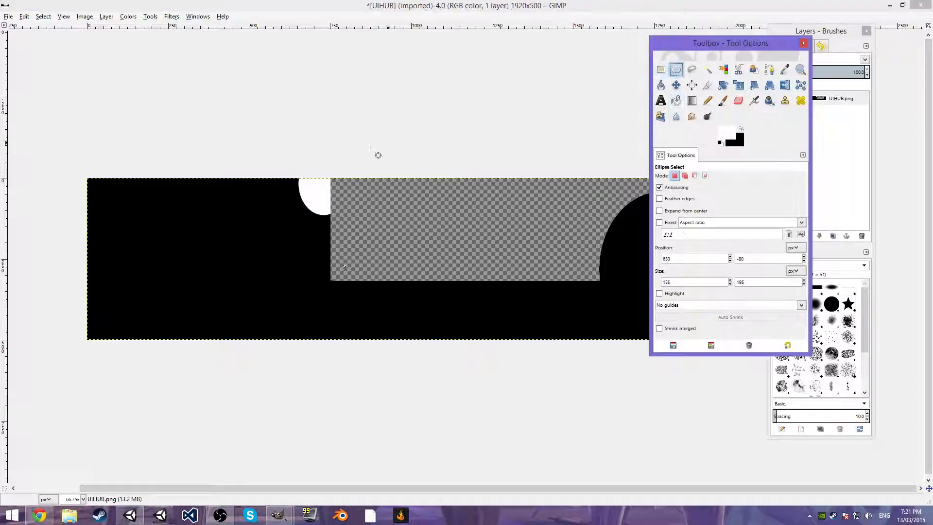
drag(308, 172, 329, 205)
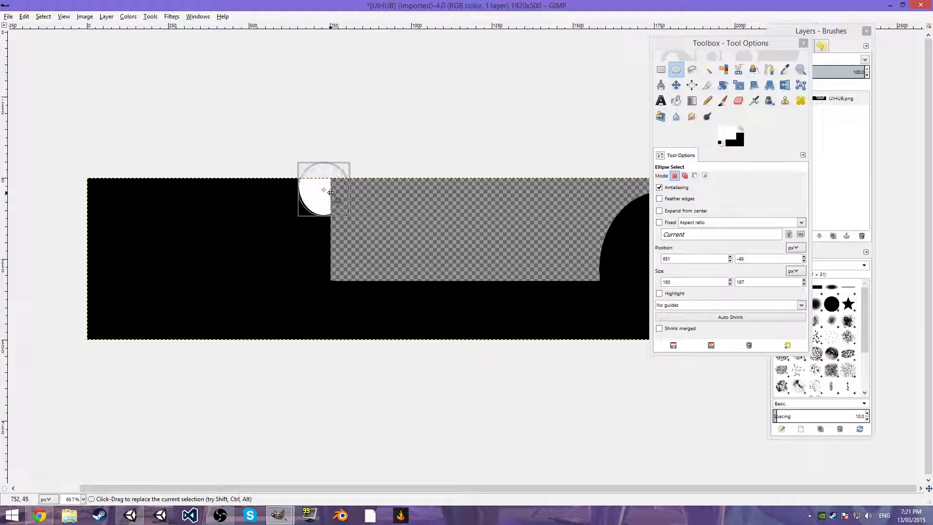
click(331, 202)
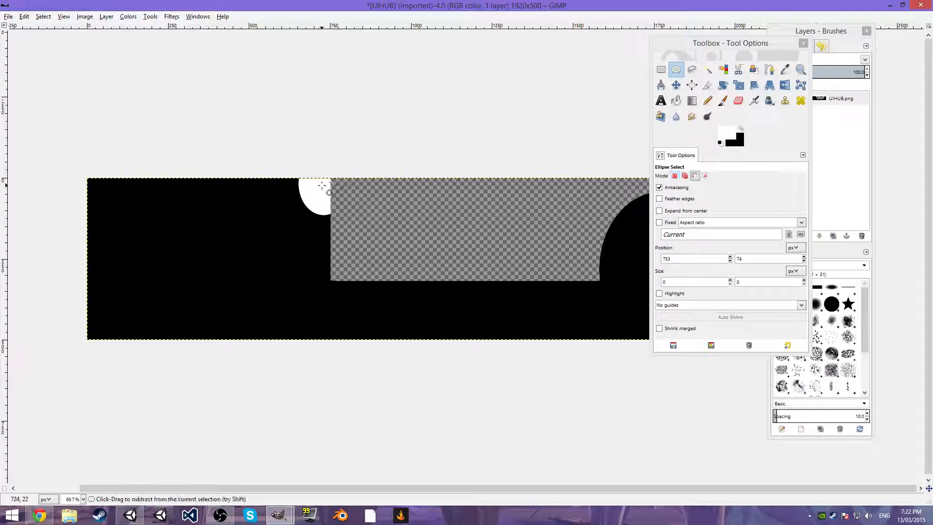
click(328, 204)
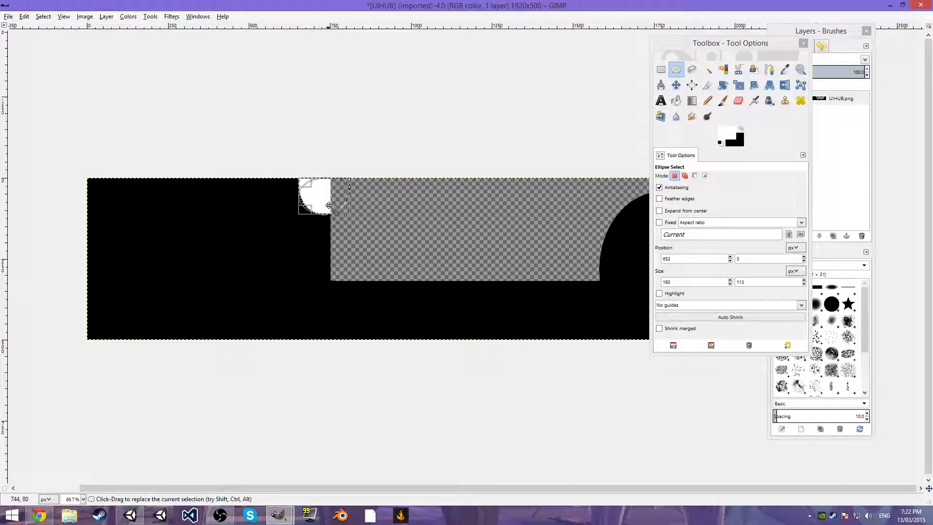
drag(331, 212, 330, 251)
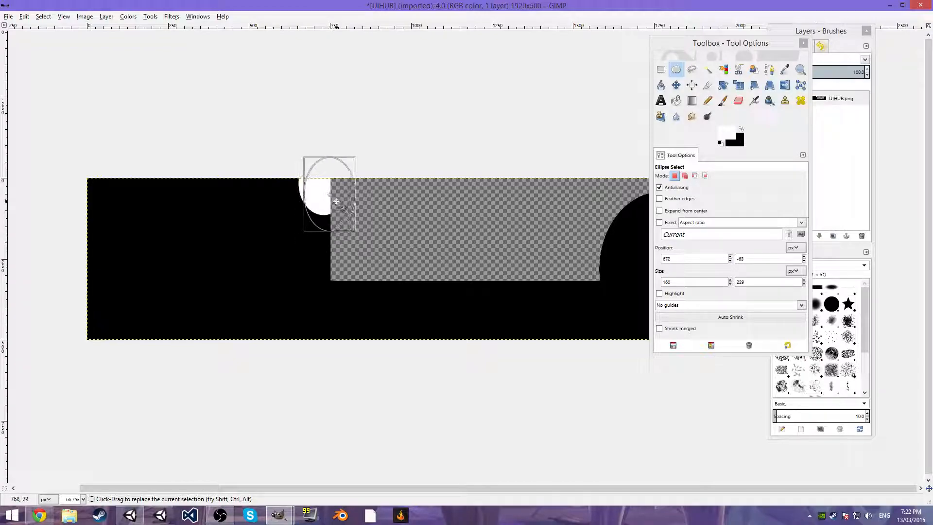
click(324, 198)
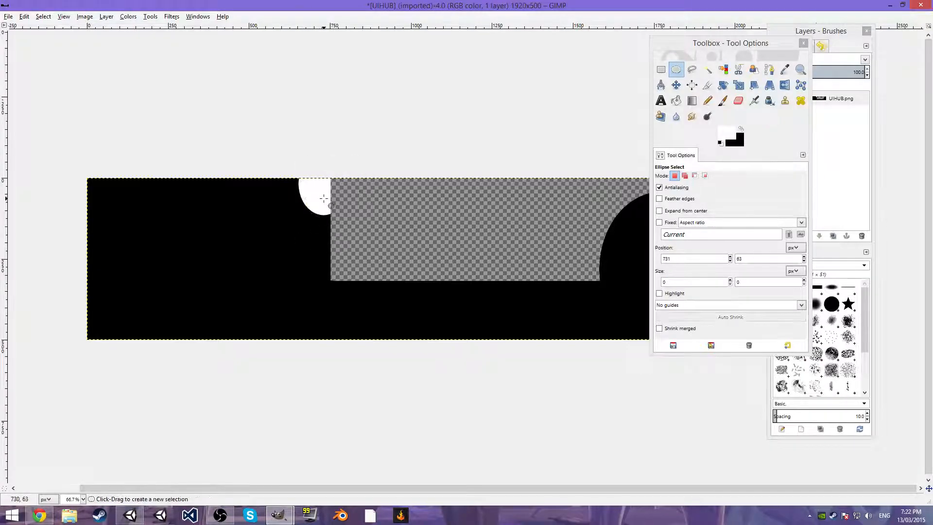
- Ellipse-select a larger area of about 193 by 256 px over the white corner and fill its black part with white
click(309, 198)
drag(311, 203, 309, 155)
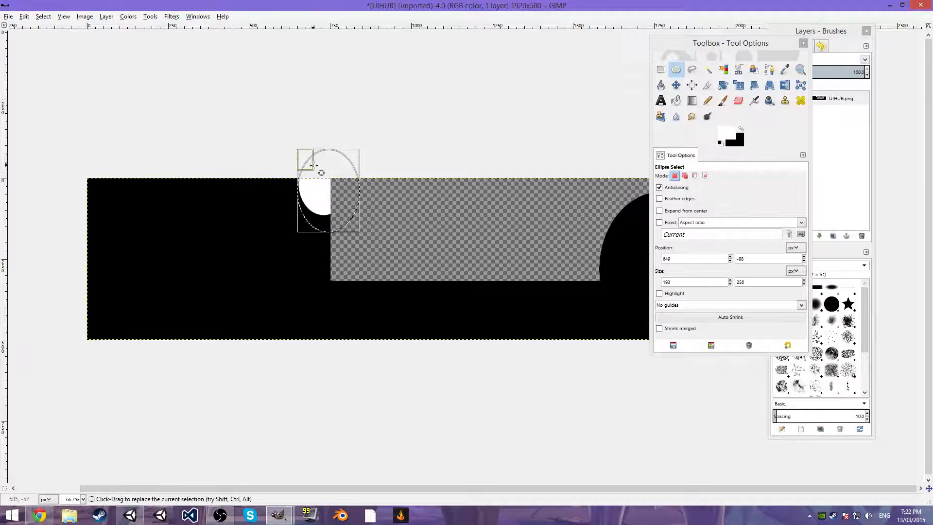
click(676, 100)
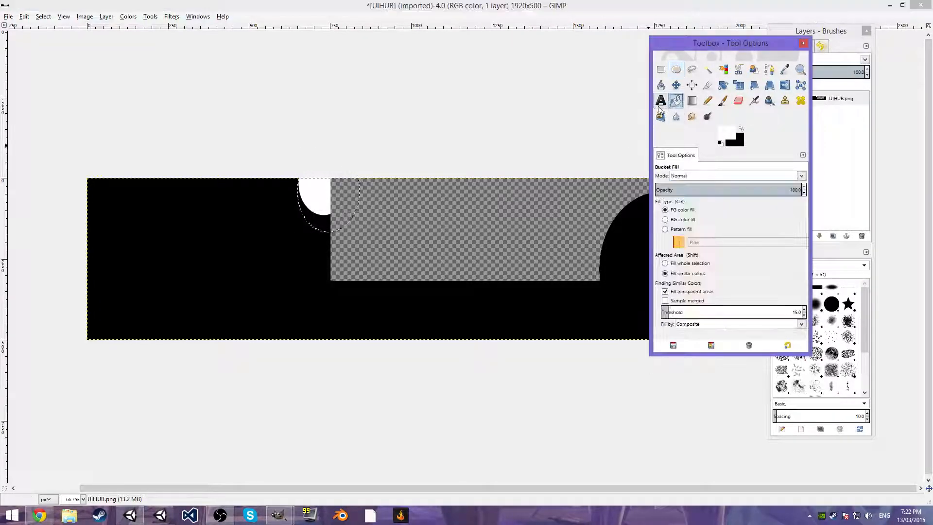
ctrl+scroll(330, 221, up, 2)
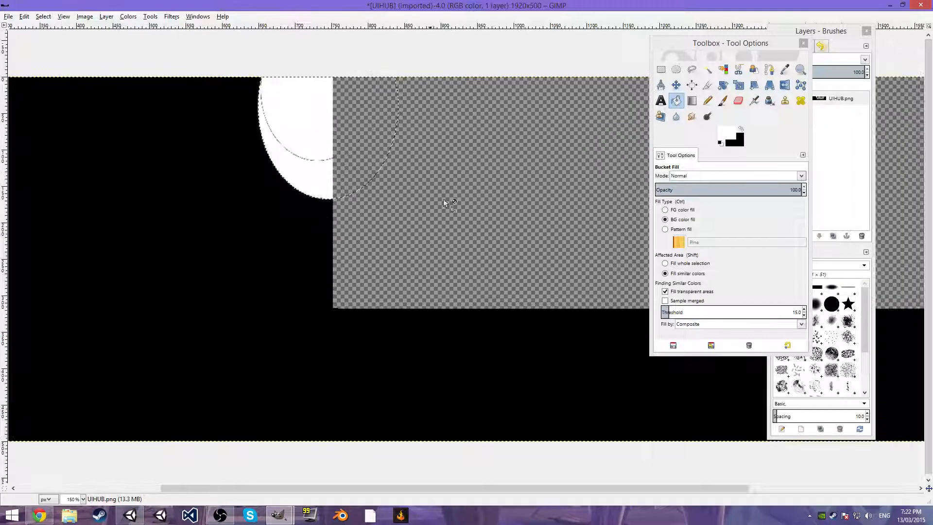
- Clear the elliptical selection and paint over the thin leftover arc in the white corner with the white Pencil at size 20
click(661, 70)
click(708, 101)
click(339, 165)
key(ctrl+z)
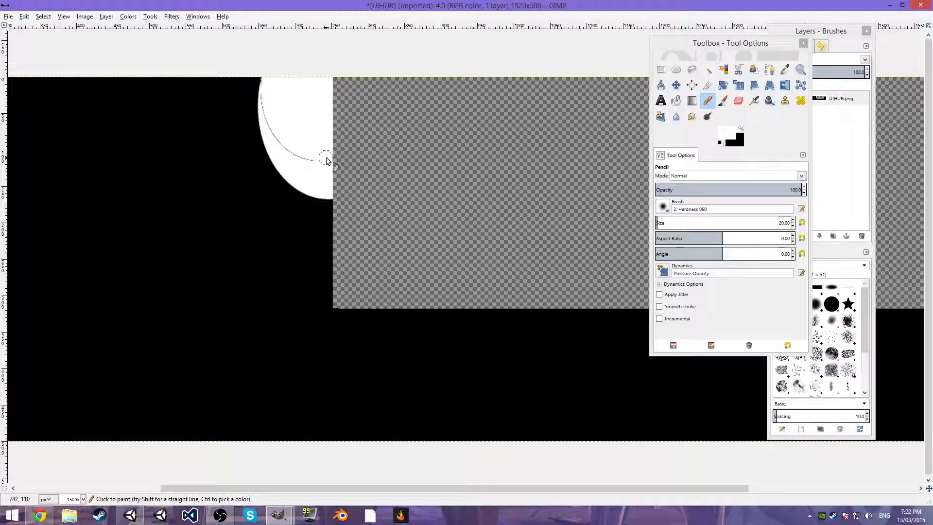
mouse_move(325, 162)
mouse_down()
mouse_move(277, 137)
mouse_move(266, 104)
mouse_up()
key(ctrl+z)
mouse_move(266, 111)
mouse_down()
mouse_move(276, 135)
mouse_move(318, 162)
mouse_up()
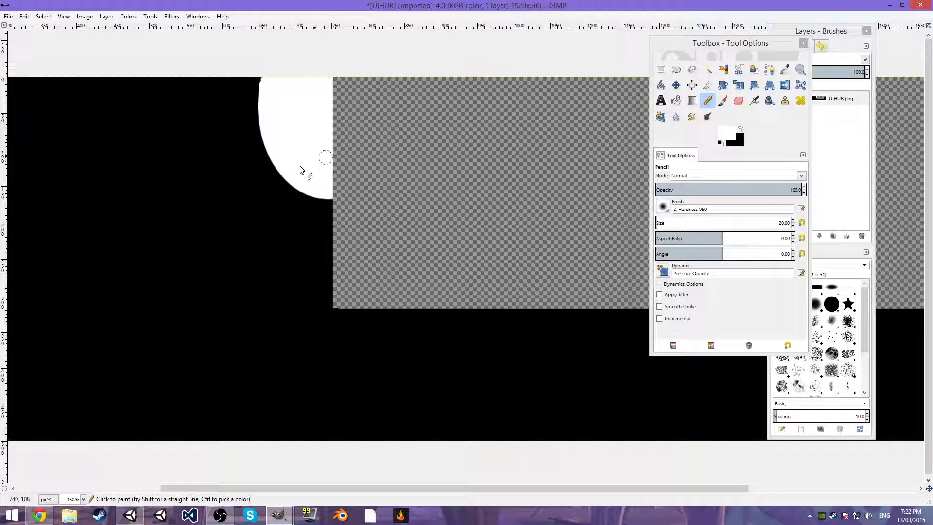
- Select the white corner area by color and delete it to leave a transparent curved cut-out
ctrl+scroll(285, 275, down, 1)
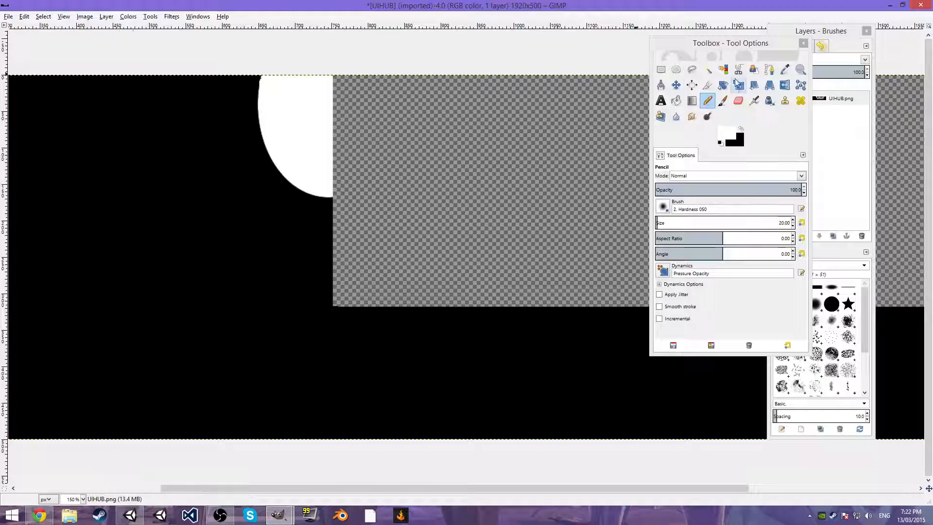
click(723, 70)
click(311, 114)
key(Delete)
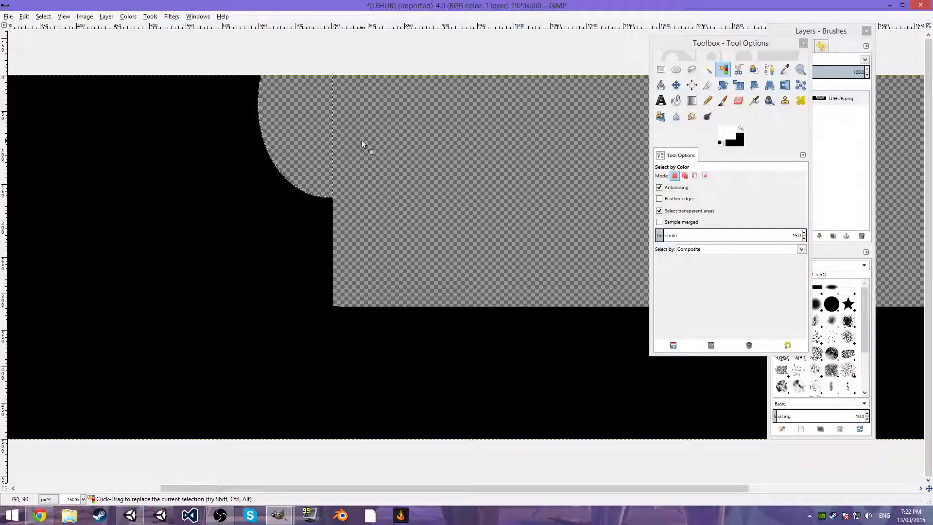
- Export the image as UIHUB.png in the UI Stuff folder, replacing the existing file
key(ctrl+s)
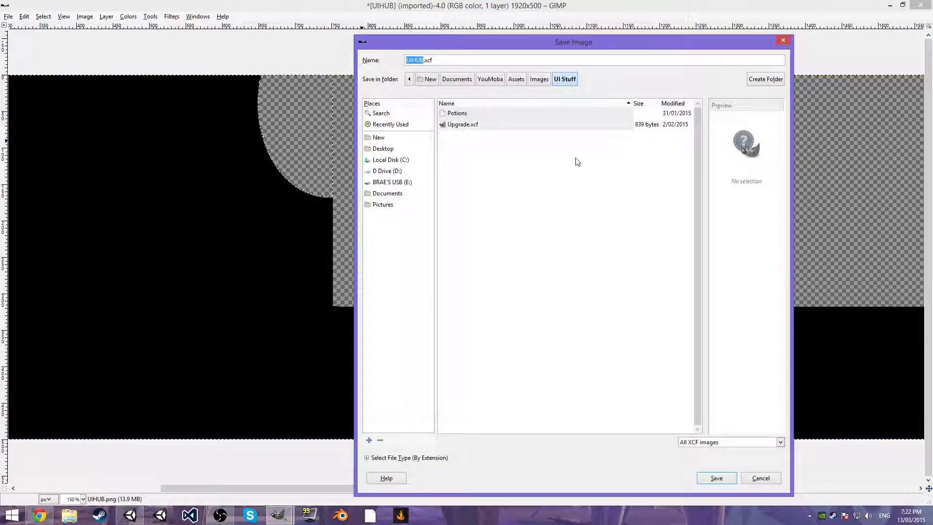
key(Escape)
key(ctrl+shift+e)
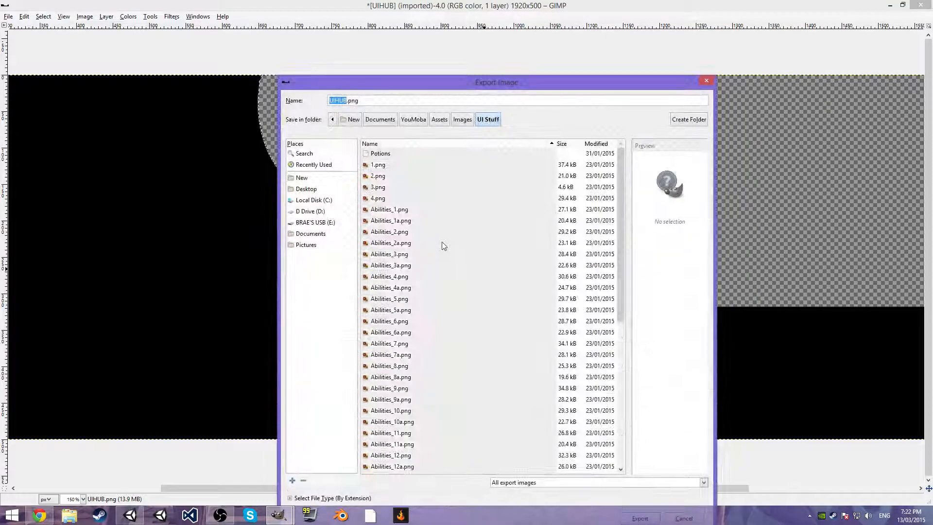
key(Return)
key(Return)
key(Return)
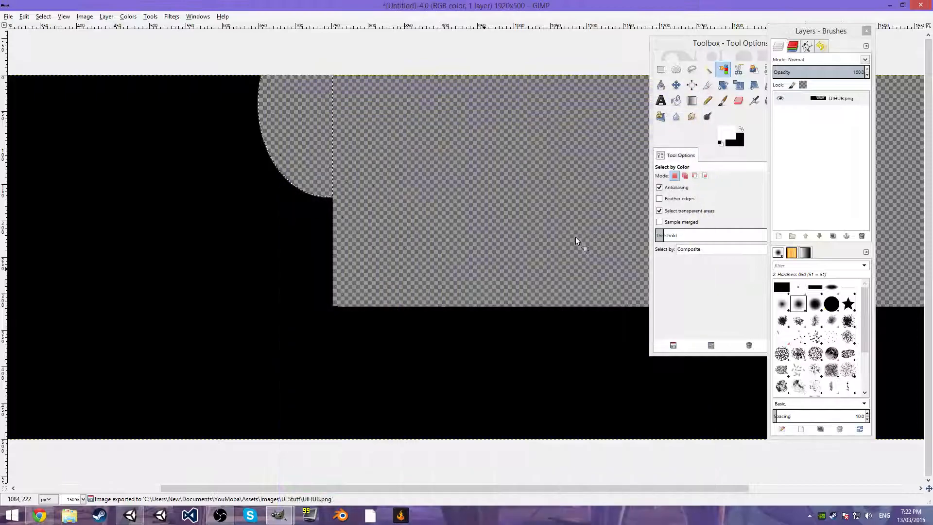
key(ctrl+w)
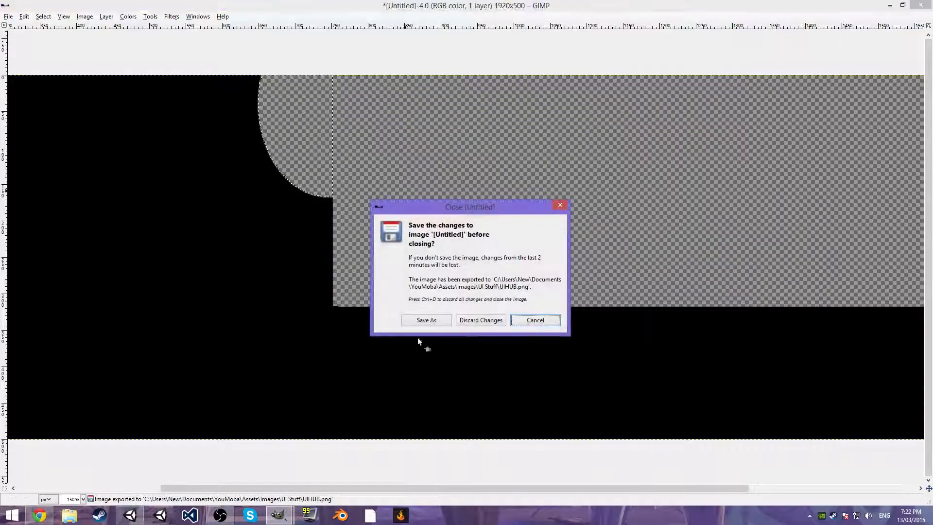
click(426, 320)
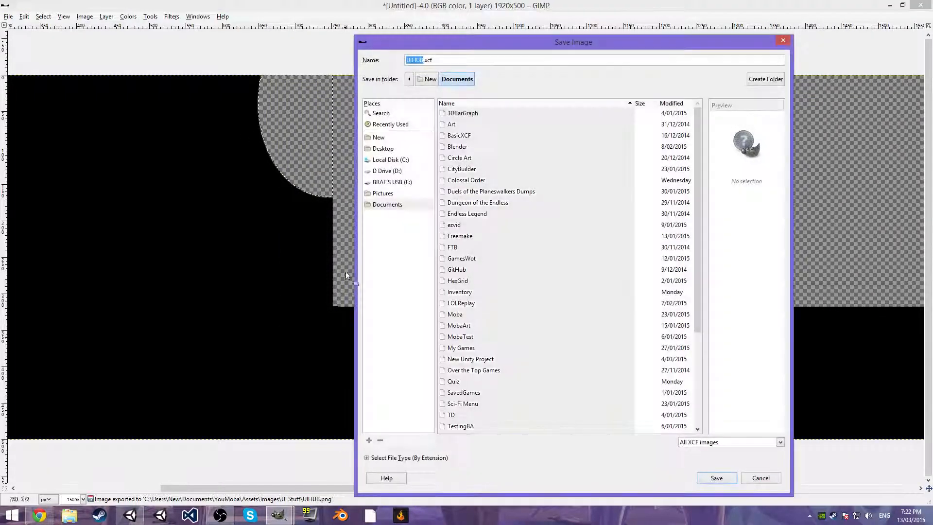
click(772, 482)
- Switch to Unity, move the Ability4 slot down beside the row of slots on the black bar, and size it 60 by 70
click(130, 515)
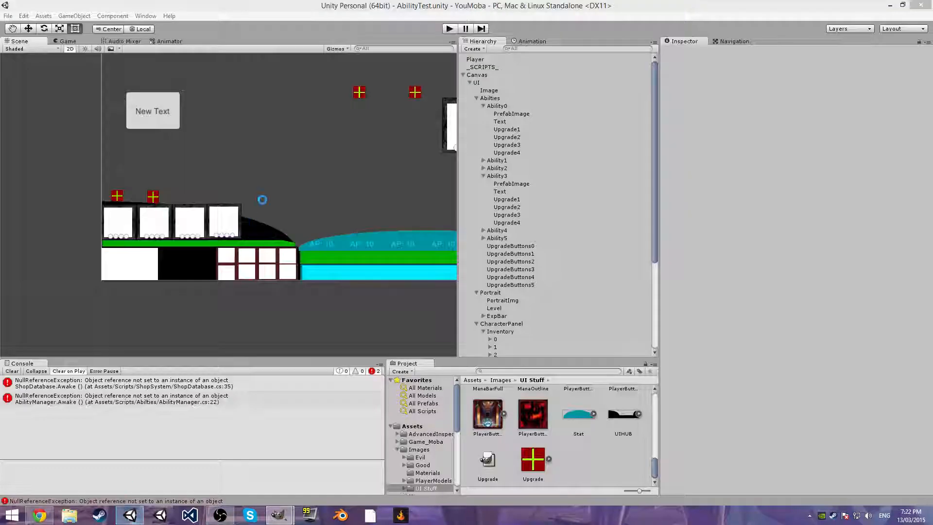
scroll(301, 173, up, 4)
middle_drag(289, 222, 60, 304)
scroll(282, 135, up, 7)
scroll(266, 189, down, 7)
scroll(265, 189, down, 2)
drag(306, 183, 135, 263)
click(799, 100)
text(60)
key(Return)
key(Tab)
text(70)
key(Return)
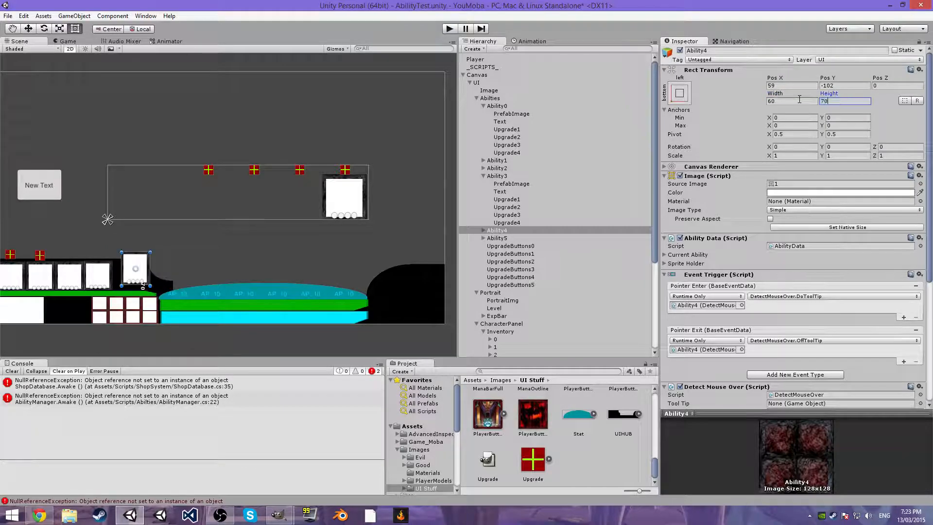
- Set Ability4's height to 60 and line it up as the fifth slot at about X 42.5, Y -117
middle_drag(139, 201, 266, 120)
scroll(340, 141, up, 3)
drag(331, 189, 317, 206)
click(840, 101)
text(60)
drag(331, 208, 332, 202)
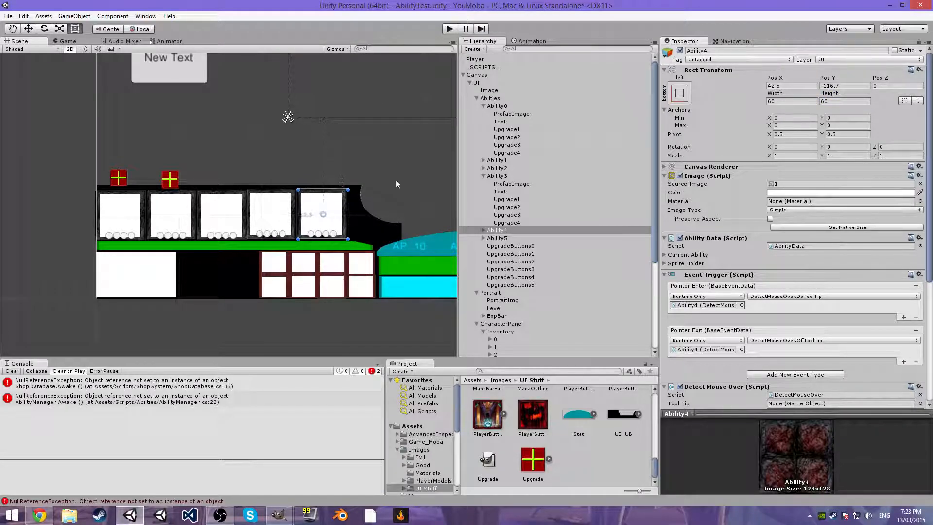
click(413, 117)
- Nudge the UpgradeButtons1 and UpgradeButtons0 icons to line up above the second and first ability slots
scroll(73, 179, down, 5)
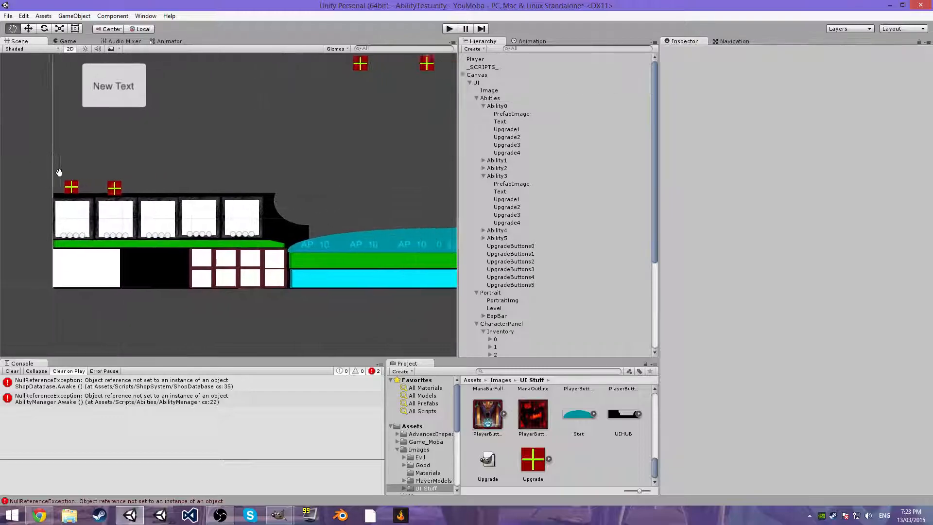
click(131, 189)
drag(134, 191, 134, 189)
scroll(136, 186, up, 8)
middle_drag(188, 140, 426, 109)
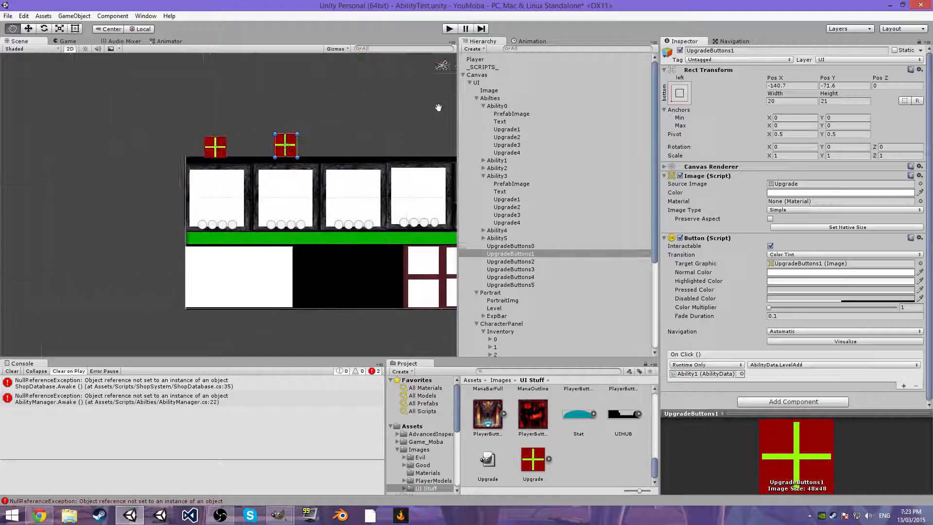
scroll(277, 143, up, 3)
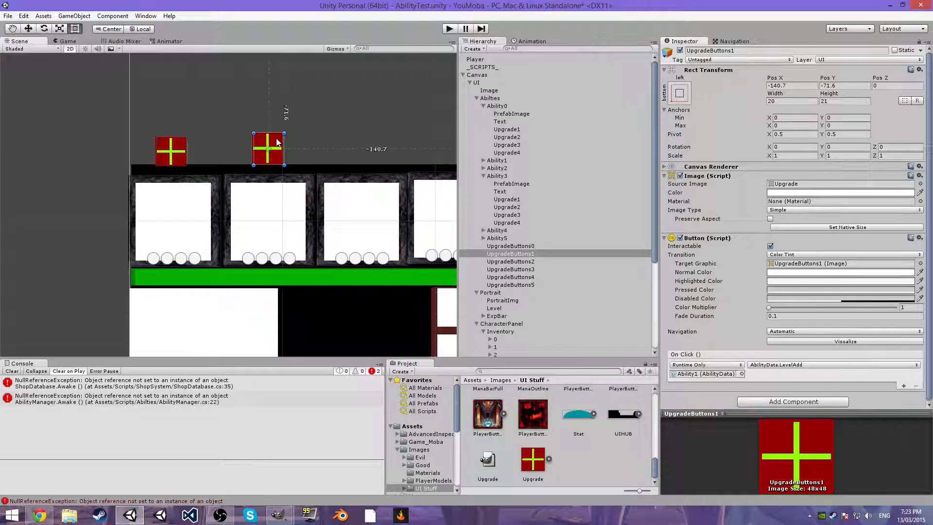
click(176, 150)
drag(176, 150, 178, 144)
scroll(208, 148, down, 6)
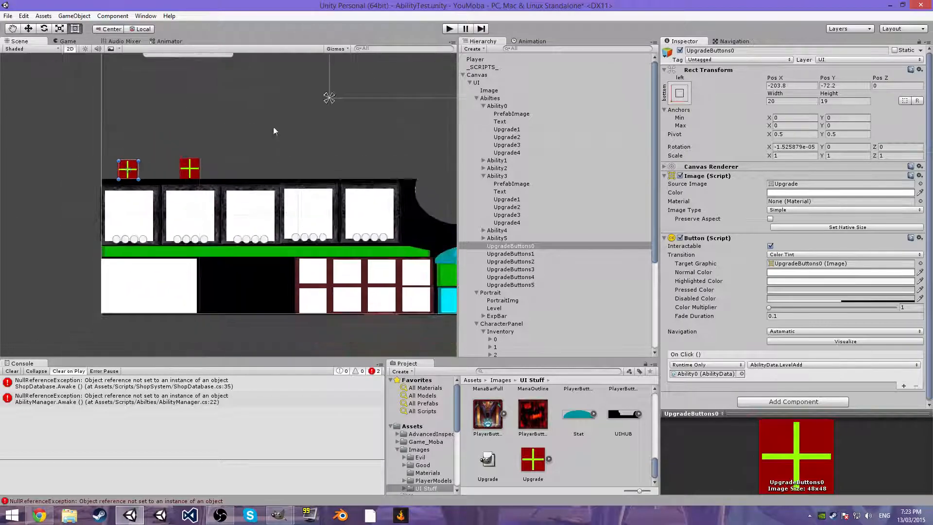
- Move UpgradeButtons2 above the third ability slot and UpgradeButtons3 above the fourth, level with the other upgrade icons
scroll(314, 127, down, 2)
click(364, 83)
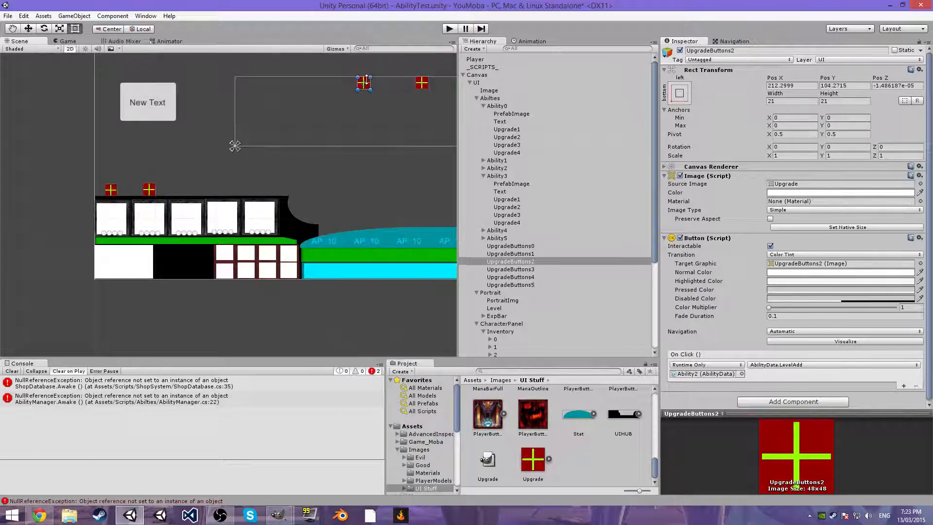
drag(178, 183, 189, 190)
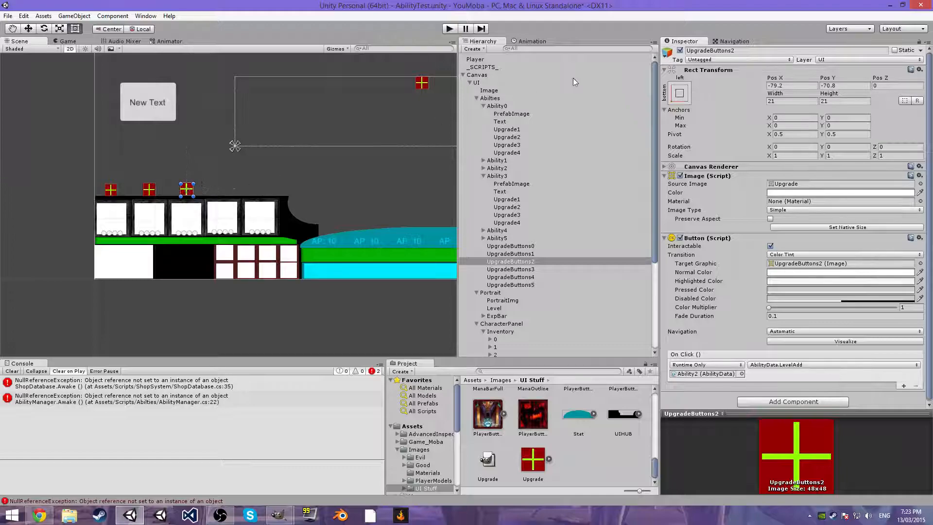
click(346, 131)
click(422, 83)
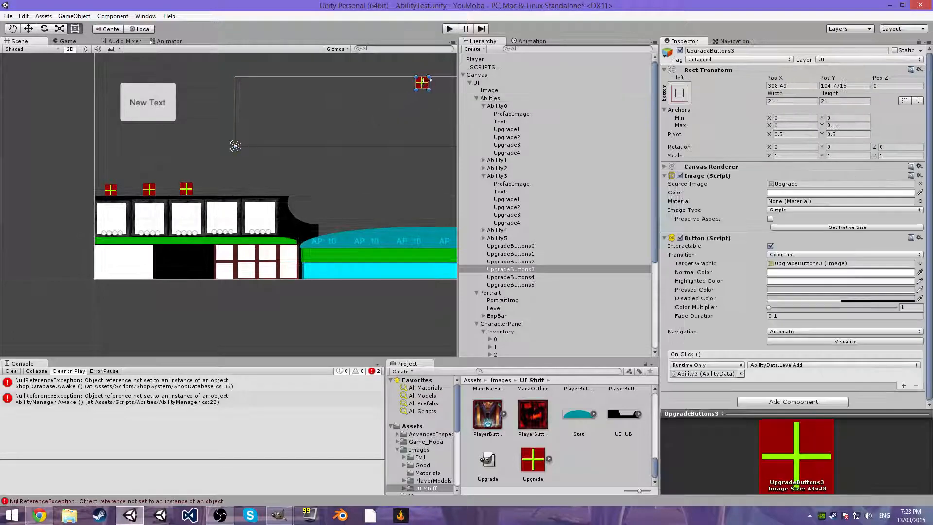
drag(423, 84, 226, 190)
click(344, 179)
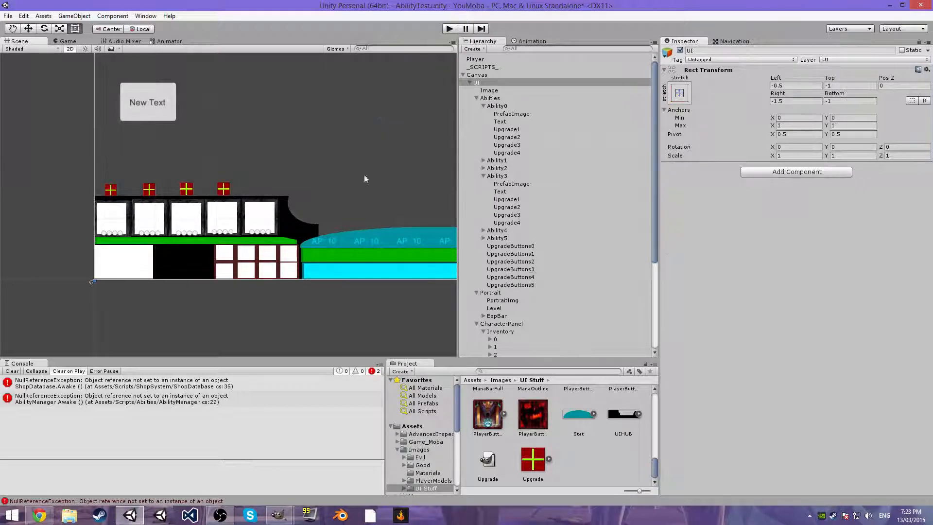
- Move UpgradeButtons4 above the fifth ability slot, at about X 41, Y -71, level with the other upgrade icons
scroll(357, 174, down, 4)
middle_drag(377, 169, 298, 180)
click(367, 117)
click(359, 114)
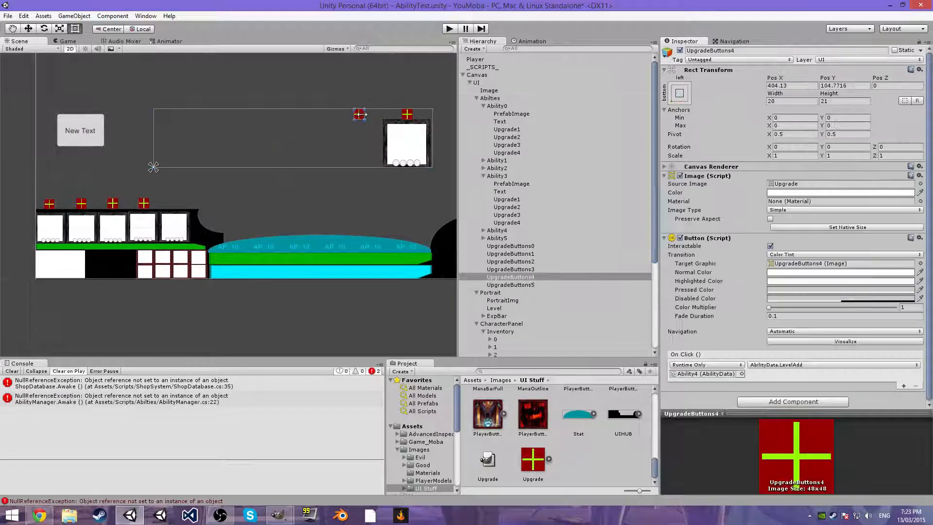
drag(361, 115, 174, 207)
click(354, 164)
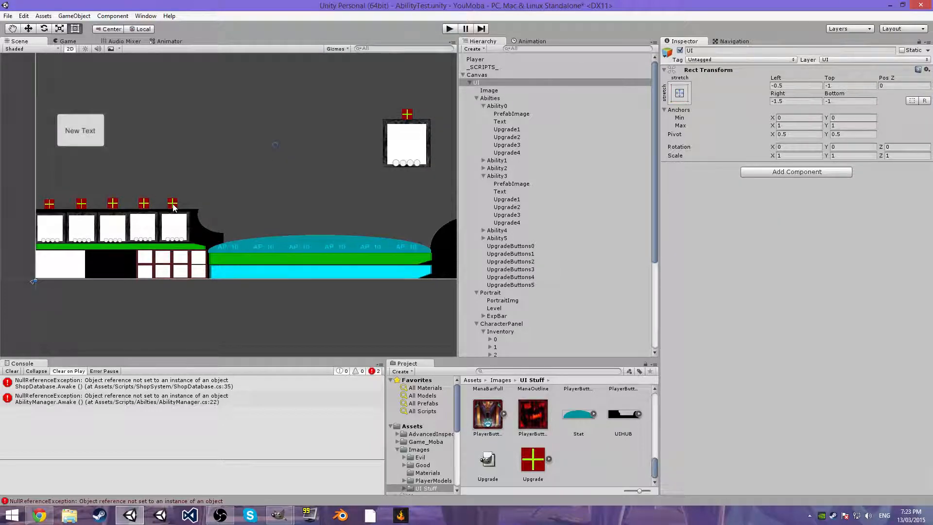
scroll(170, 203, up, 4)
drag(141, 197, 143, 200)
scroll(252, 197, down, 3)
click(271, 283)
- Move the Ability5 slot into the black gap between the portrait and the inventory grid and size it 60 by 60
scroll(344, 165, down, 1)
drag(364, 156, 154, 238)
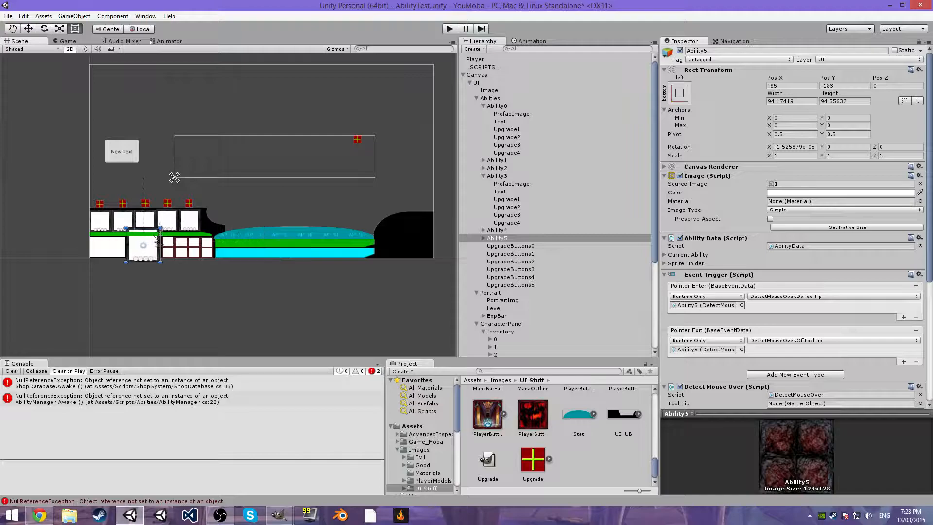
scroll(154, 238, up, 3)
click(766, 101)
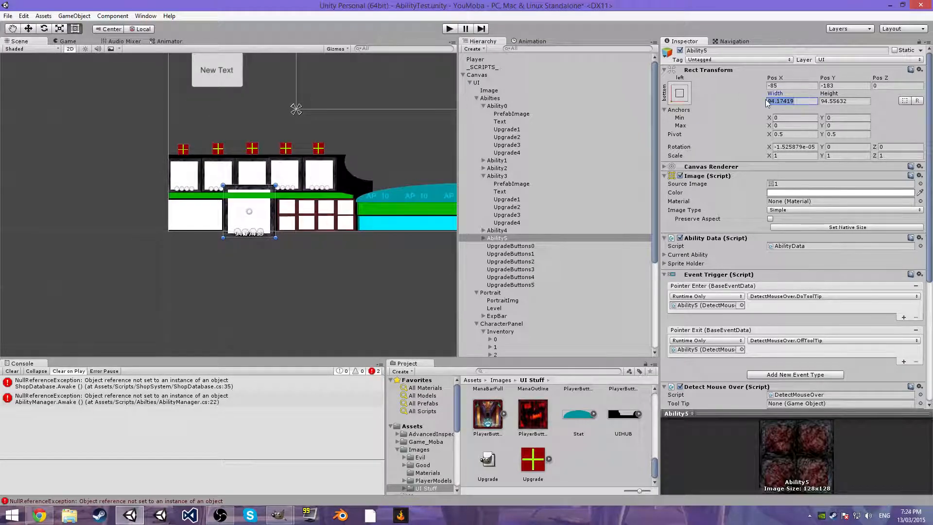
text(60)
key(Tab)
text(60)
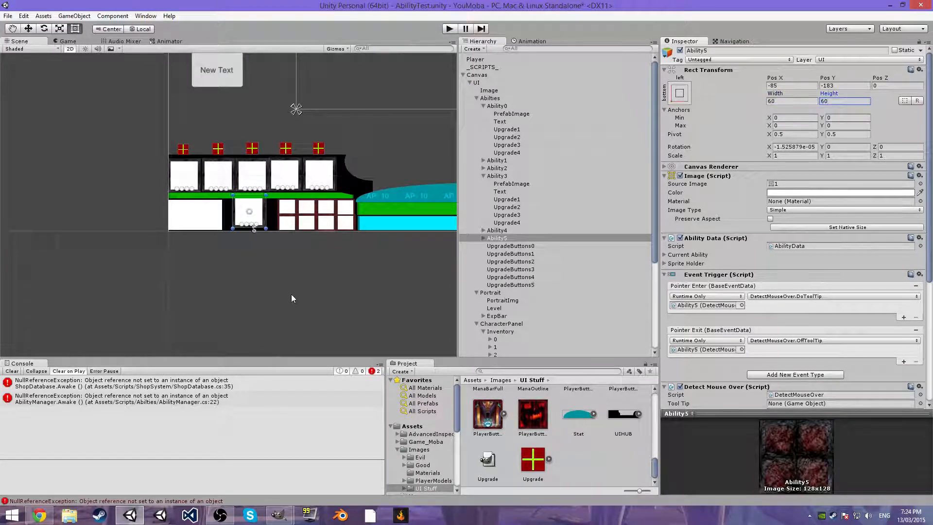
click(264, 269)
- Delete the leftover UpgradeButtons5 icon from the Abilties group
middle_drag(377, 208, 170, 305)
scroll(362, 155, down, 2)
click(362, 151)
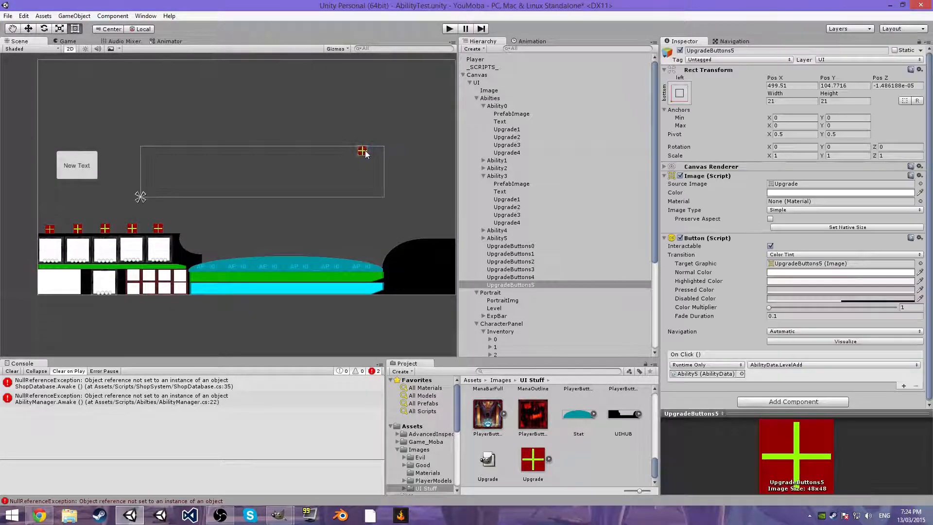
click(517, 284)
key(Delete)
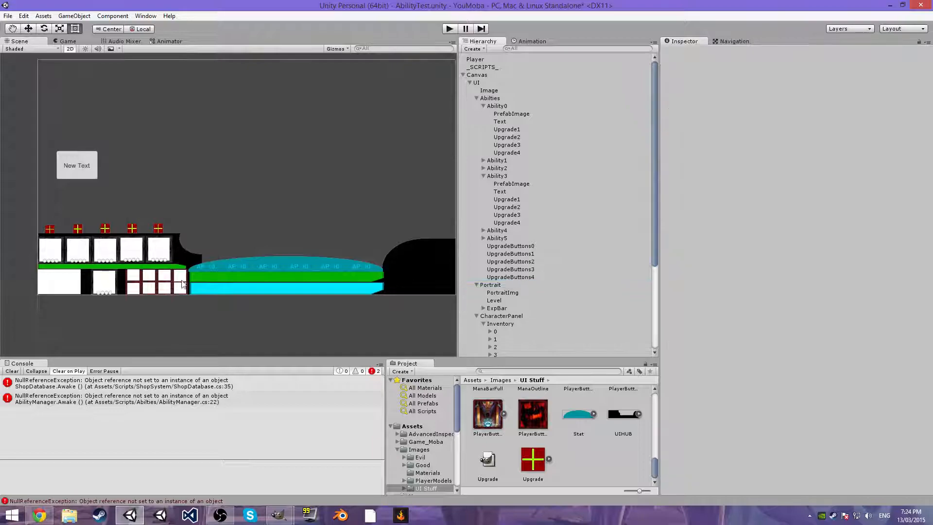
- Collapse Ability3 in the hierarchy and briefly run the scene to check the rearranged HUD
click(105, 282)
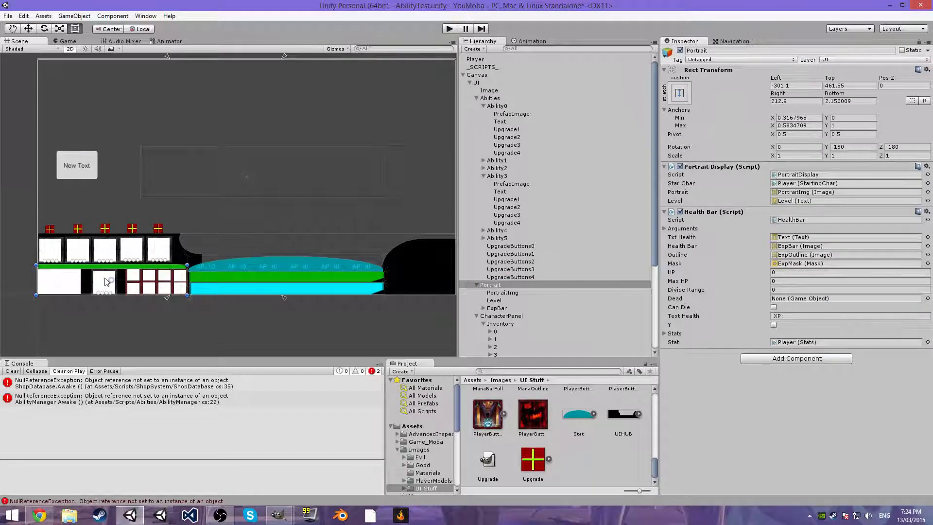
click(510, 254)
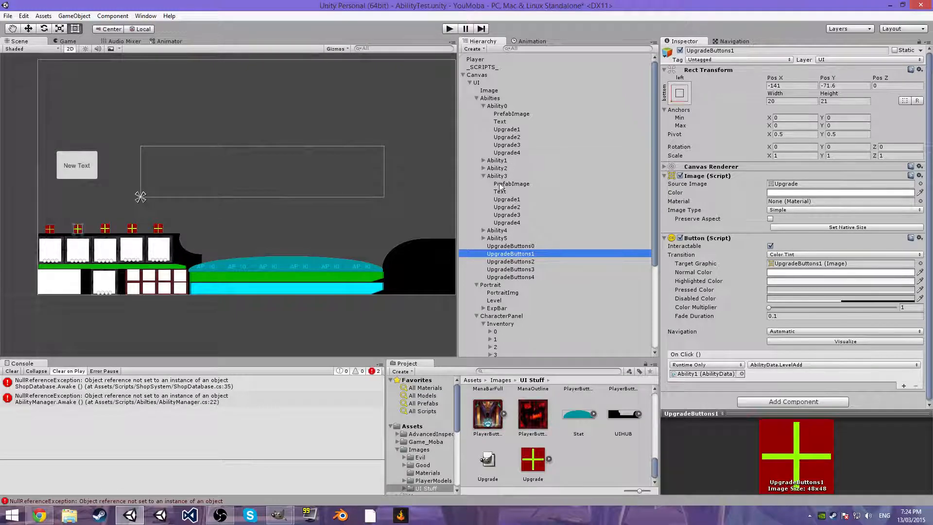
click(483, 176)
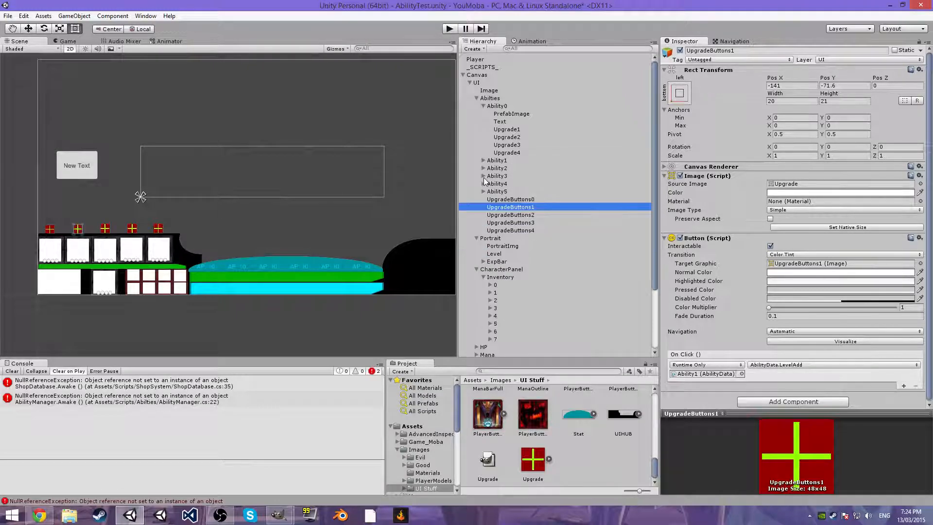
click(447, 29)
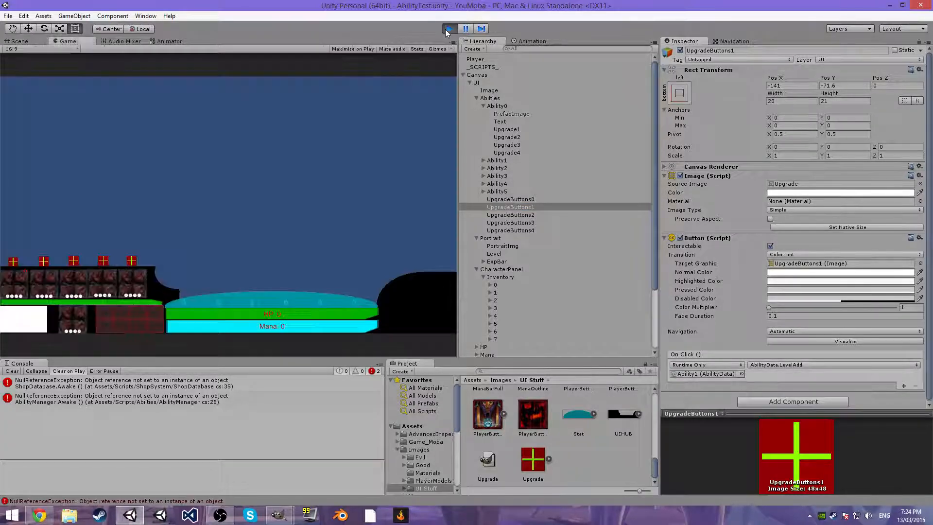
click(447, 28)
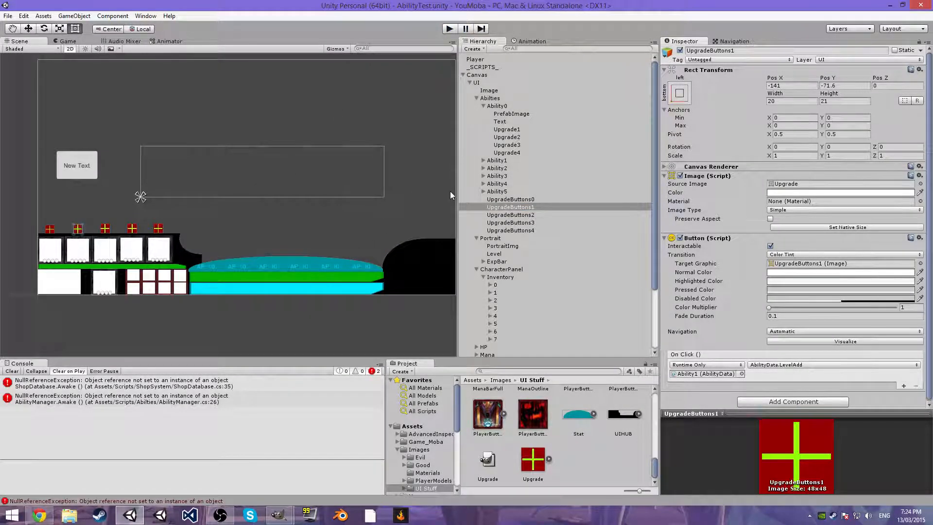
- Check the AbilityManager.cs:26 error and try fitting the anchors around the UpgradeButtons4 icon
click(80, 402)
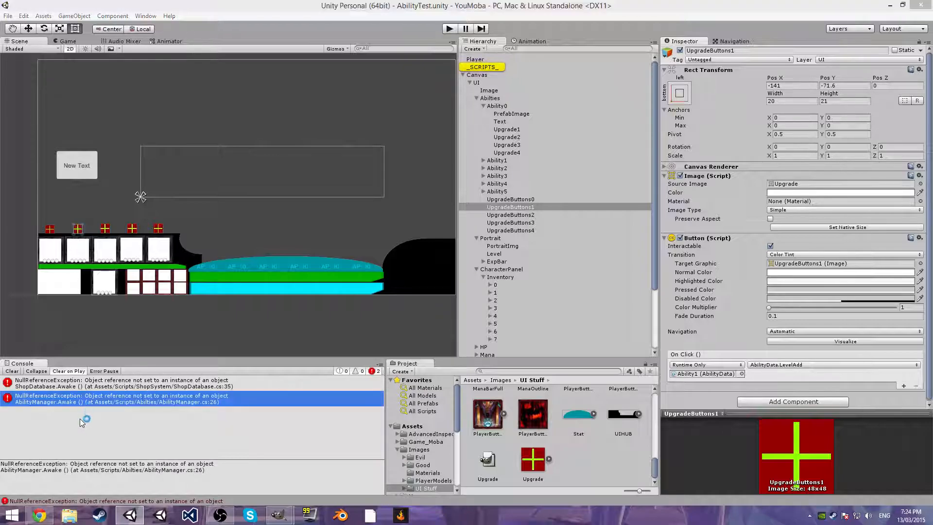
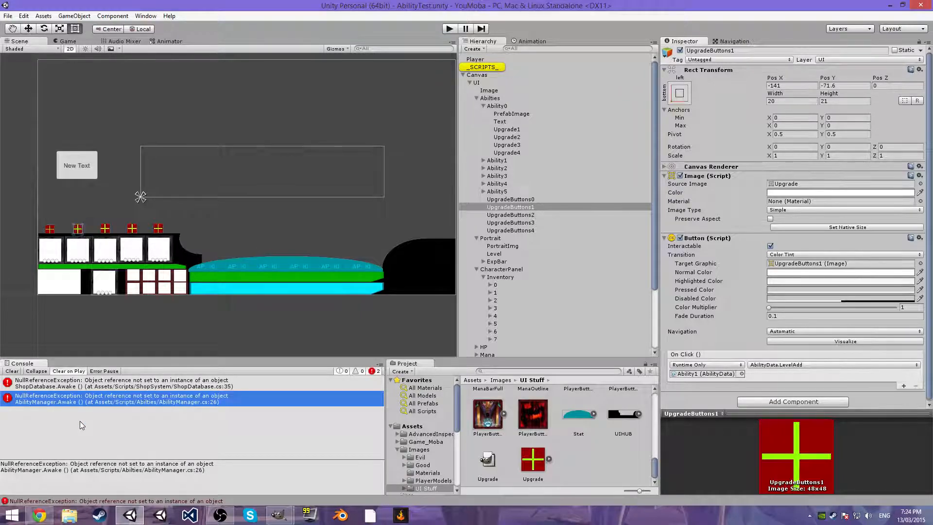
click(524, 230)
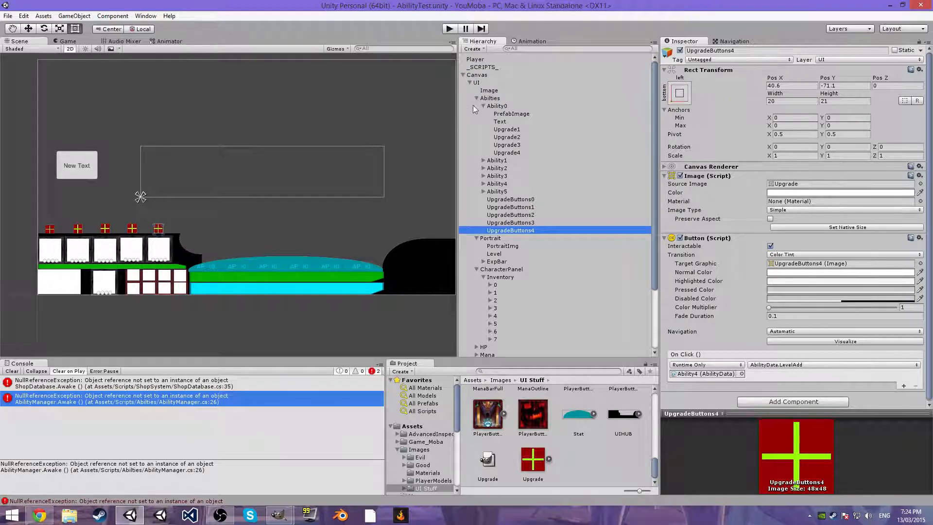
scroll(154, 246, up, 5)
middle_drag(185, 218, 224, 202)
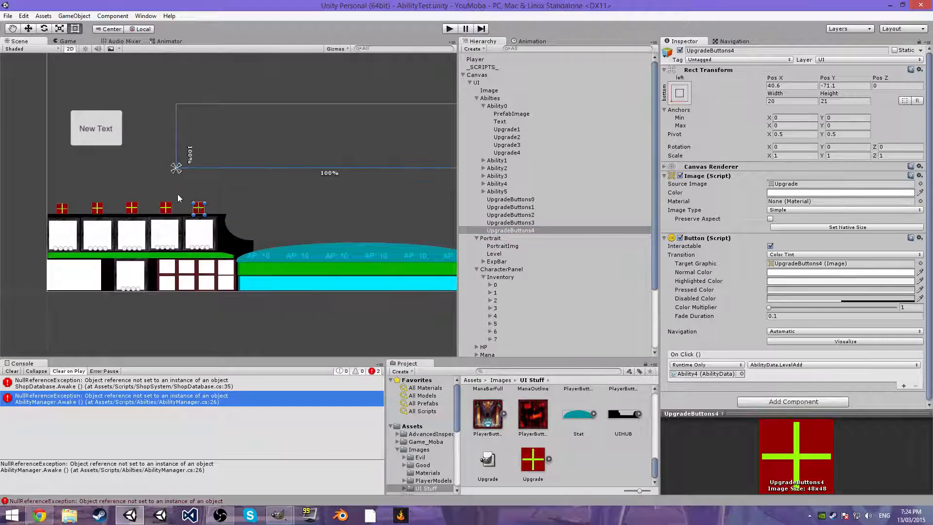
drag(180, 171, 199, 171)
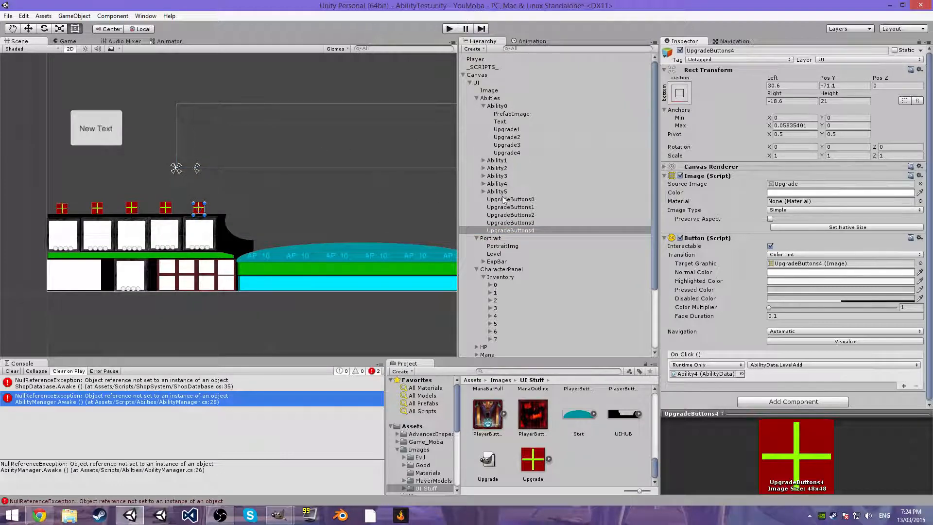
- Move Ability0 through Ability5 and UpgradeButtons0 through UpgradeButtons4 out of the Abilties group, directly under UI
click(494, 105)
key(Left)
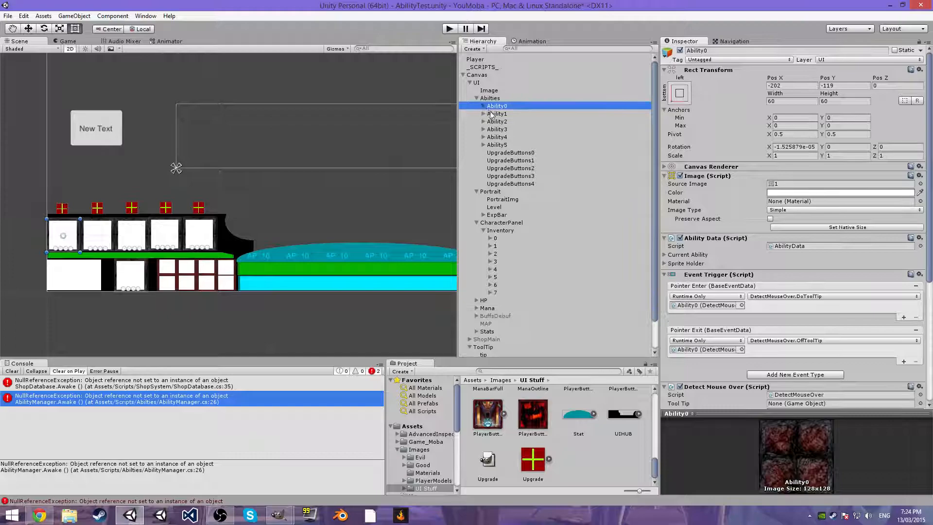
shift+click(519, 185)
drag(515, 107, 516, 83)
- Resize the Abilties rectangle to enclose the upgrade icons, ability slots, portrait and inventory grid, about Left -394, Top -41, Right 599, Bottom 1
click(491, 98)
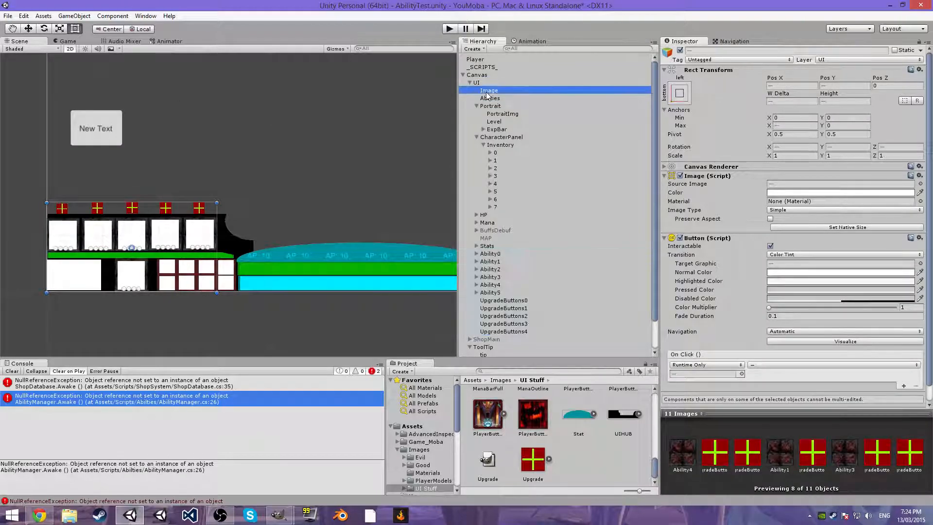
drag(212, 157, 238, 290)
drag(192, 185, 188, 203)
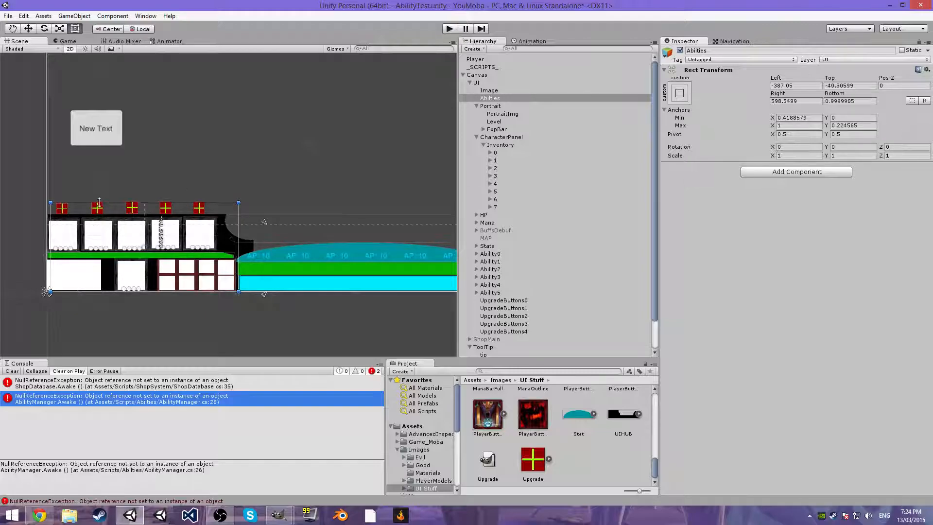
drag(51, 221, 49, 221)
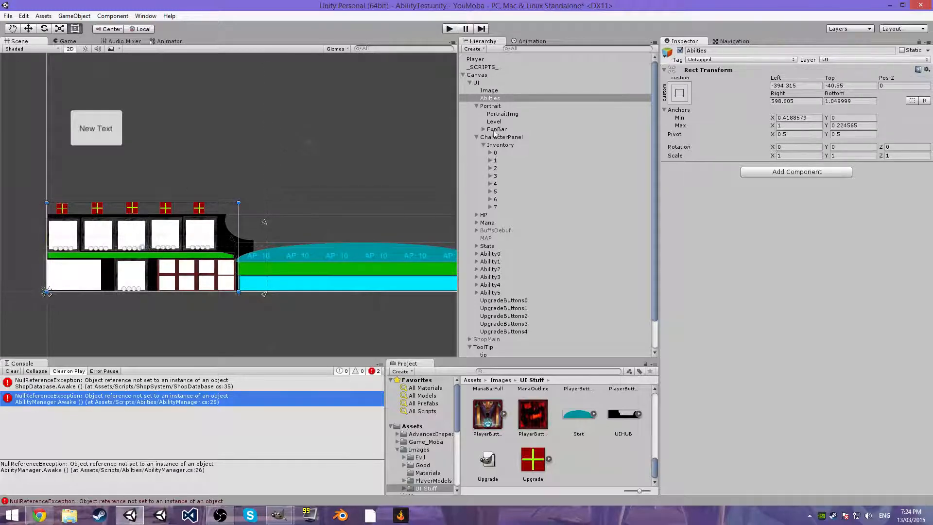
- Move Ability0 through Ability5 and UpgradeButtons0 through UpgradeButtons4 from UI back into the Abilties group
scroll(505, 250, down, 2)
click(494, 215)
click(494, 221)
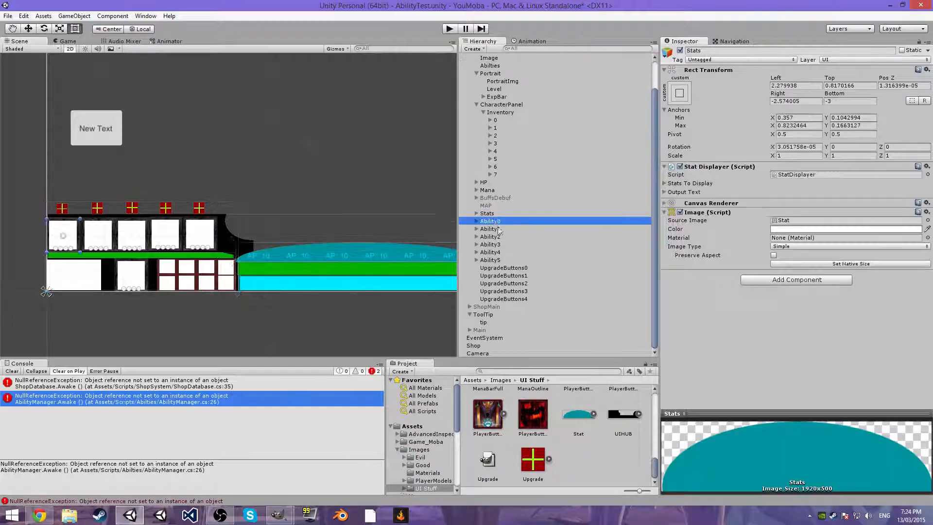
shift+click(507, 300)
scroll(512, 286, up, 2)
drag(519, 267, 491, 97)
- Fit the anchors of UpgradeButtons0 to the corners of its icon above the first ability slot
middle_drag(74, 223, 201, 209)
scroll(196, 199, up, 4)
click(167, 191)
scroll(178, 202, up, 3)
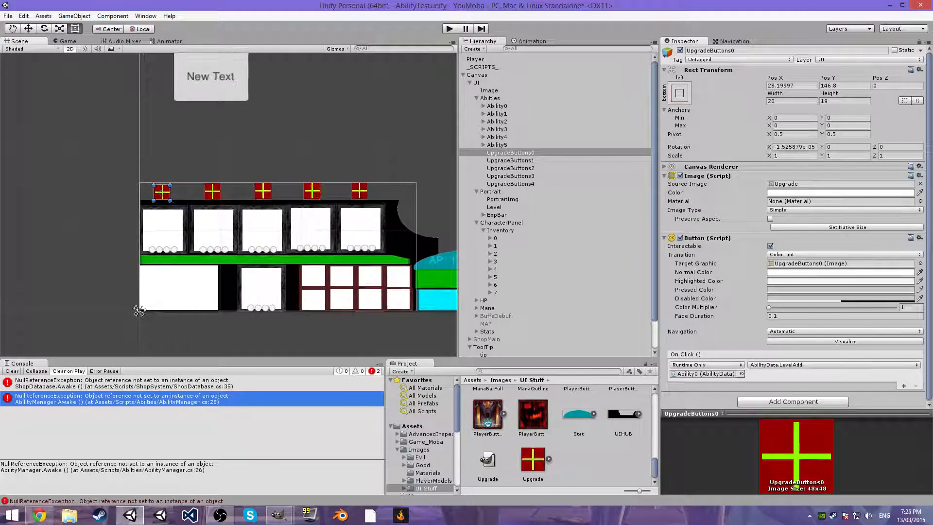
drag(139, 310, 173, 180)
drag(140, 310, 153, 199)
- Fit the anchors around UpgradeButtons1, with minimum about X 0.27, Y 0.87 and maximum about X 0.3, Y 1
click(212, 193)
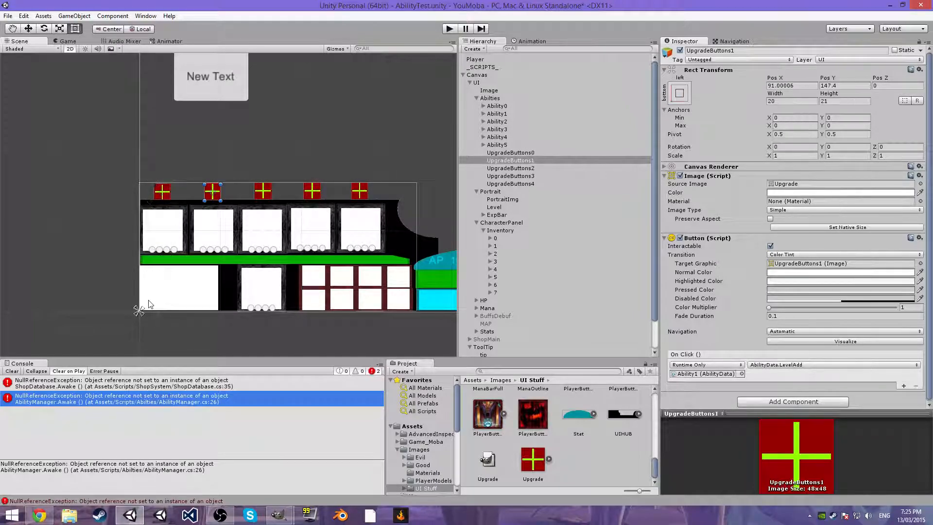
drag(135, 314, 193, 208)
click(217, 186)
drag(139, 310, 205, 205)
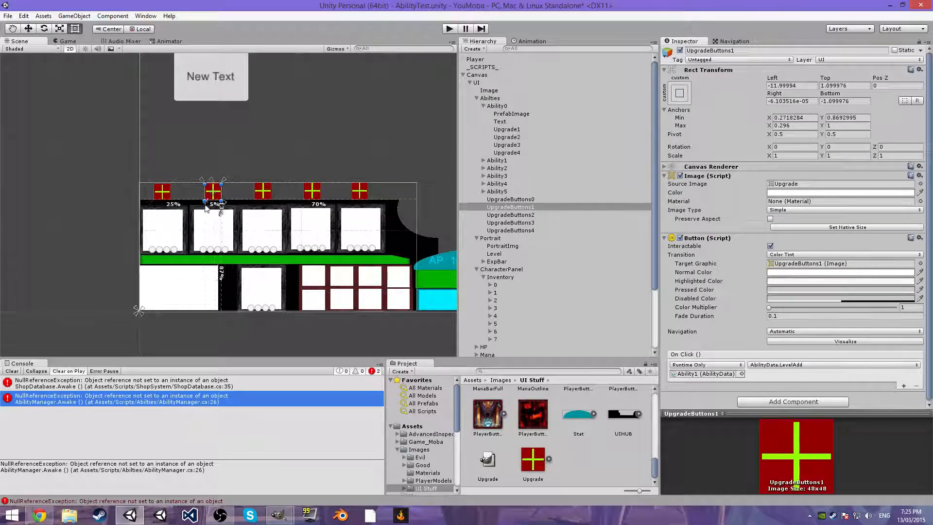
- Try to place the maximum anchor of UpgradeButtons2 at the upper outer corner of its icon
click(262, 191)
drag(140, 311, 275, 180)
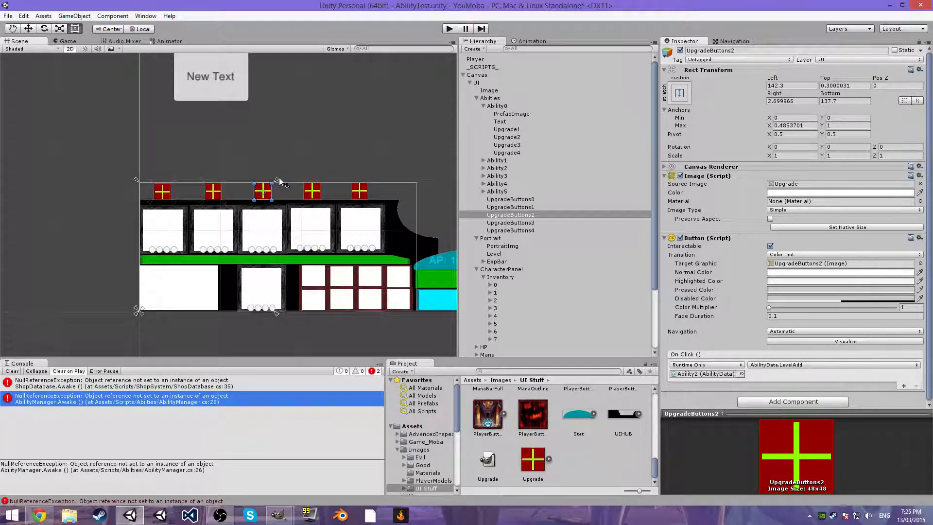
key(z)
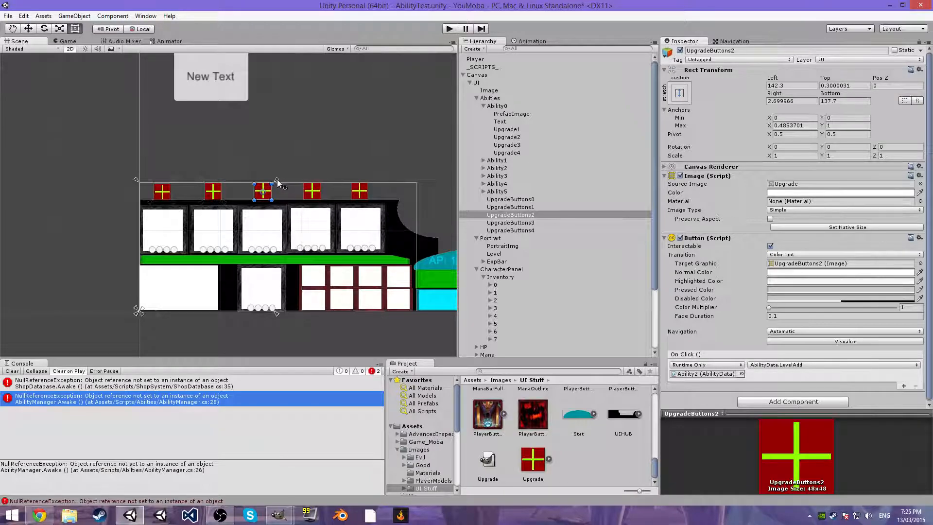
drag(277, 179, 268, 181)
- Undo the recent upgrade-button anchor edits and the regrouping of the abilities under Abilties
key(ctrl+z)
key(ctrl+z)
key(ctrl+z)
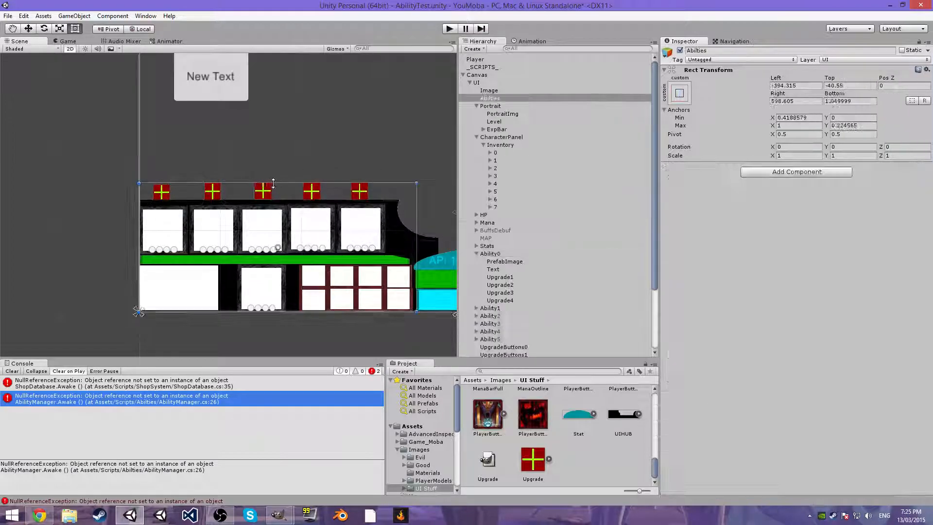
click(264, 191)
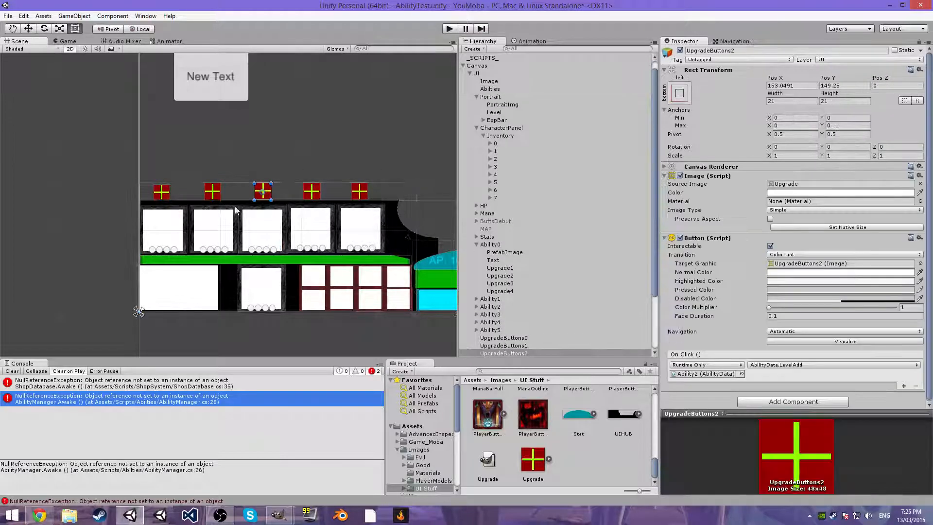
click(161, 193)
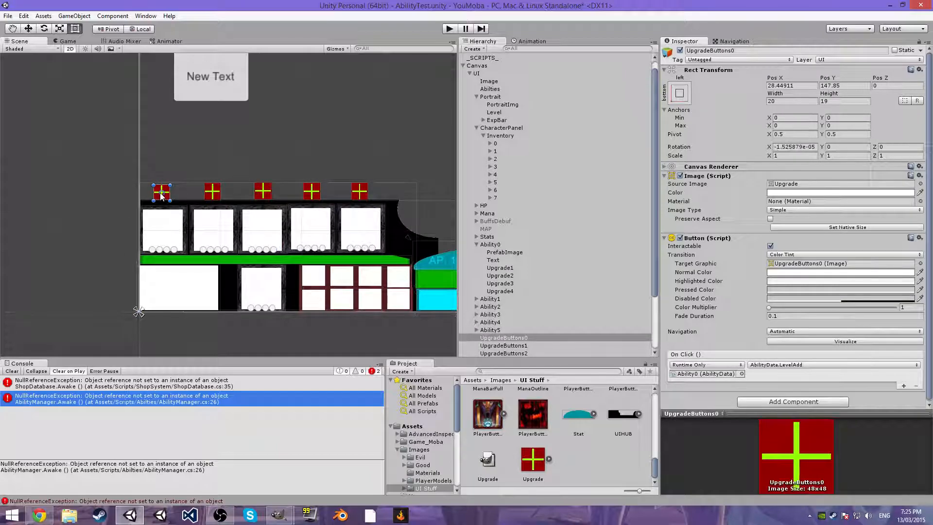
click(162, 194)
click(161, 194)
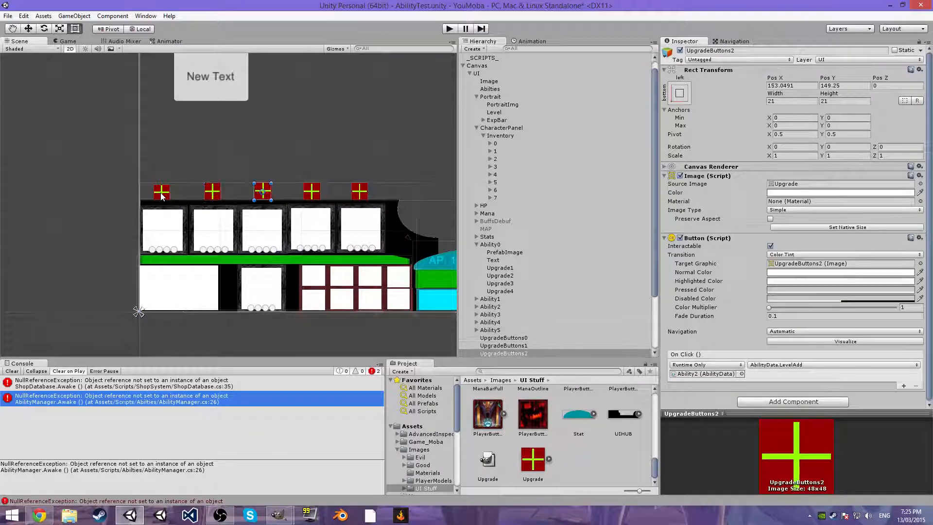
click(162, 194)
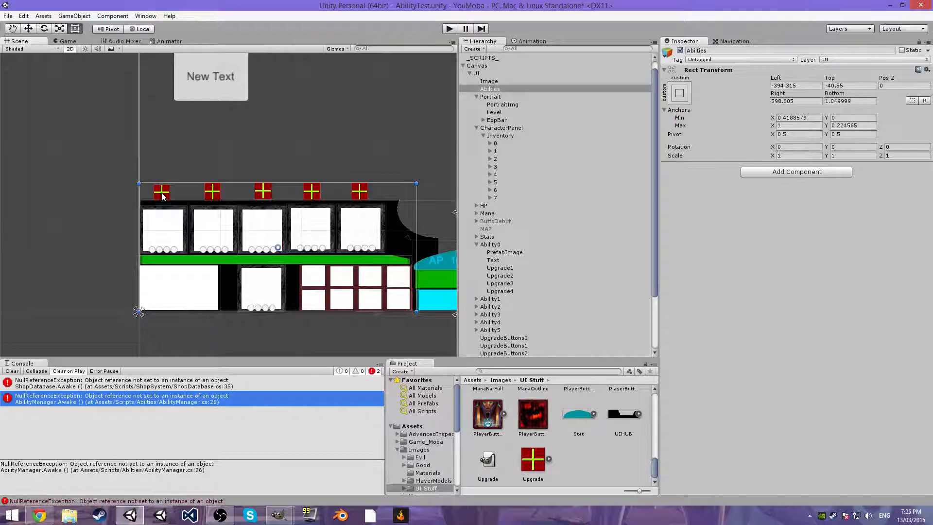
key(ctrl+z)
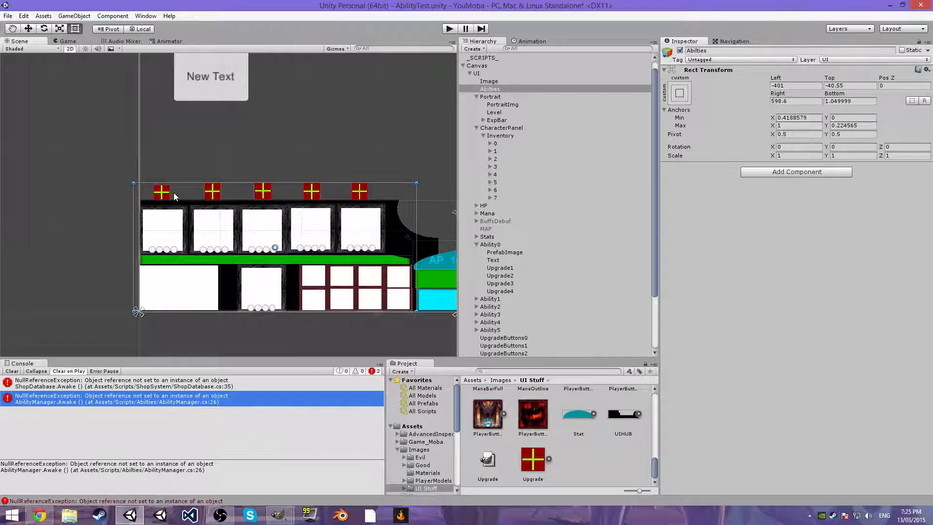
key(ctrl+z)
key(ctrl+z)
key(ctrl+z)
key(ctrl+z)
key(ctrl+z)
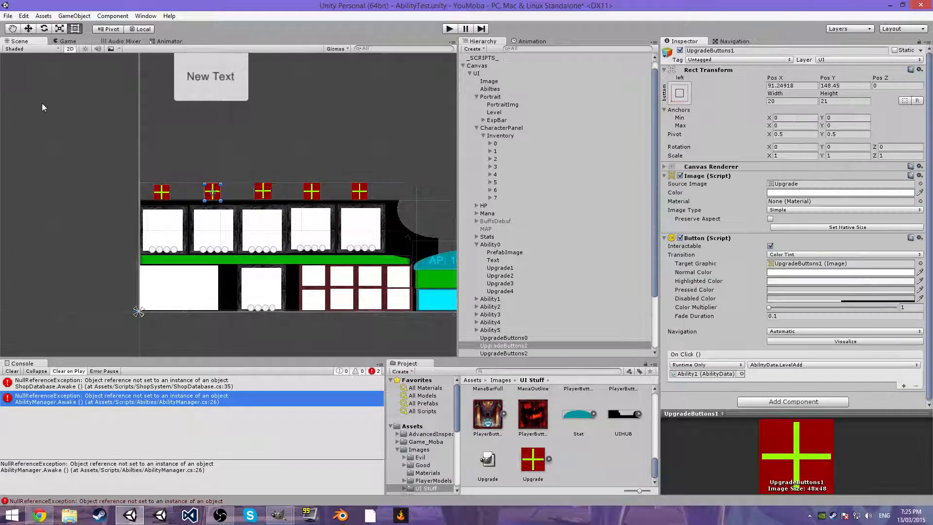
key(ctrl+z)
key(ctrl+z)
key(ctrl+z)
key(ctrl+z)
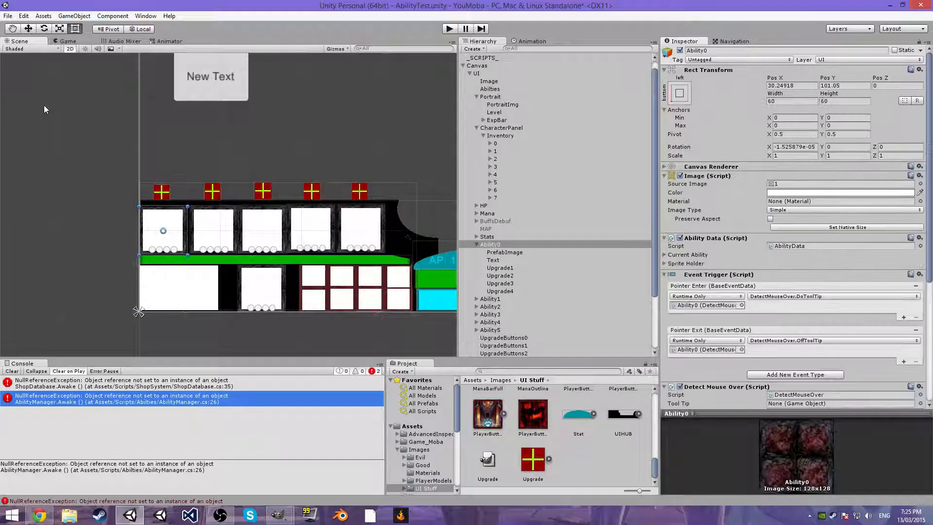
- Restore the ability slots and upgrade buttons inside Abilties, along with the anchors of the first two upgrade icons
key(ctrl+z)
key(ctrl+z)
key(ctrl+z)
key(ctrl+z)
key(ctrl+z)
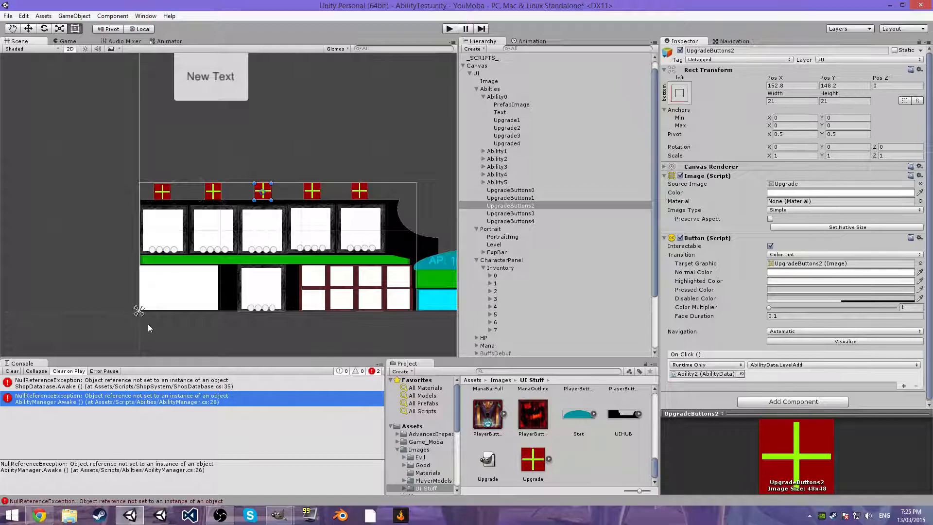
- Fit the anchors around UpgradeButtons2, with the maximum at about X 0.48, Y 1
key(ctrl+z)
key(ctrl+z)
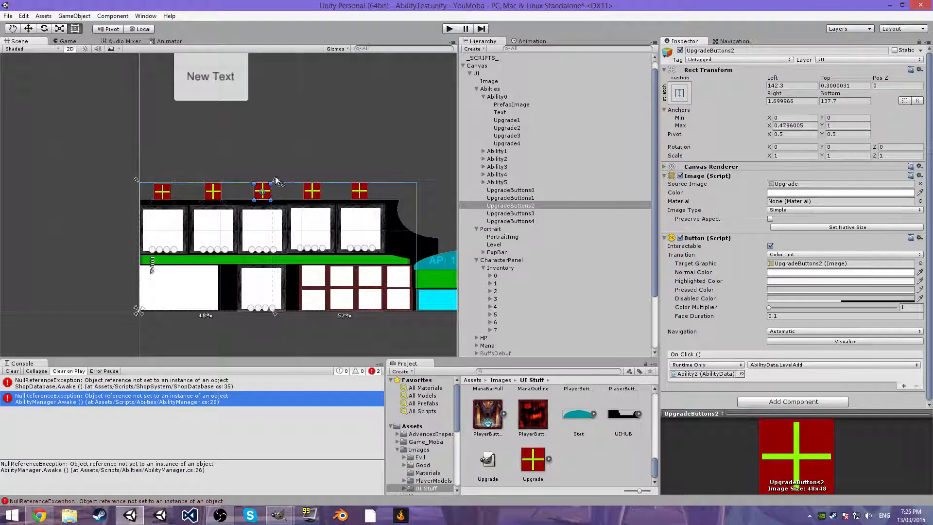
drag(137, 315, 276, 200)
- Fit the anchors around UpgradeButtons3, with minimum about X 0.59, Y 0.87 and maximum about X 0.65, Y 1
click(311, 192)
key(z)
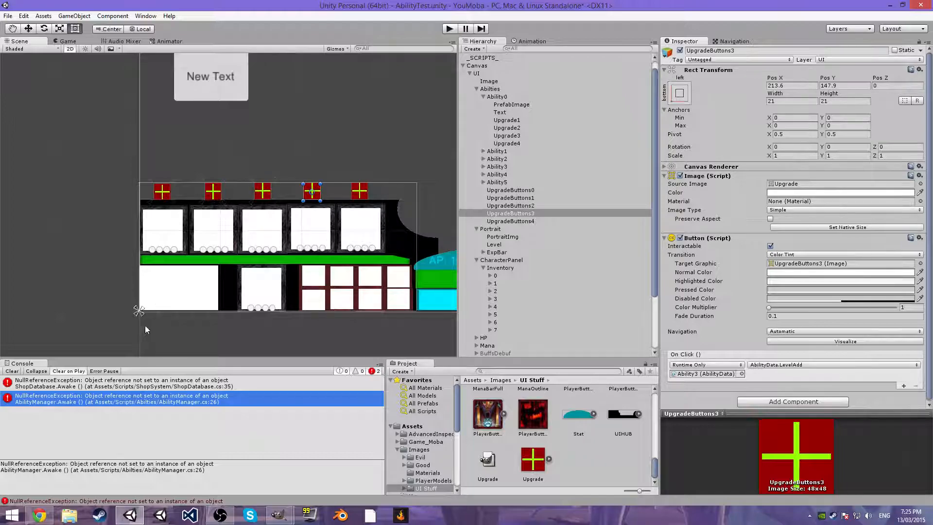
drag(140, 310, 324, 179)
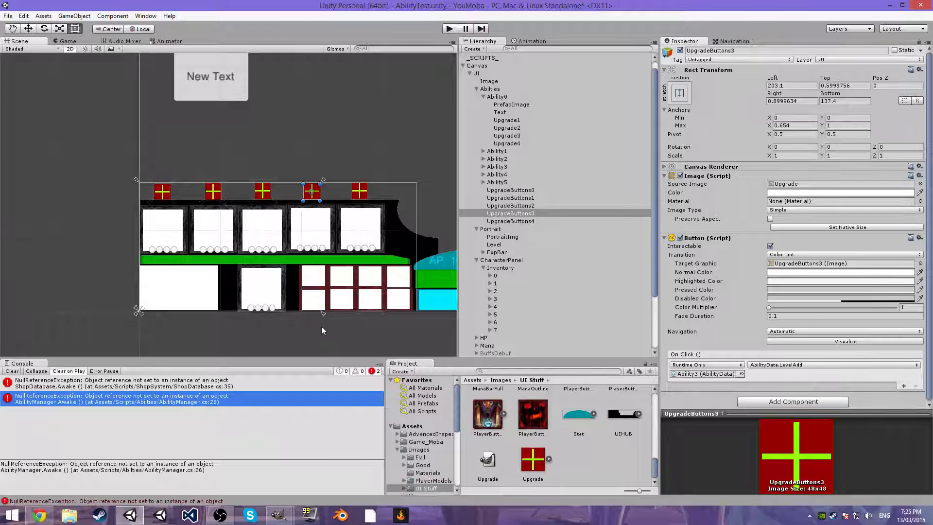
drag(323, 313, 322, 201)
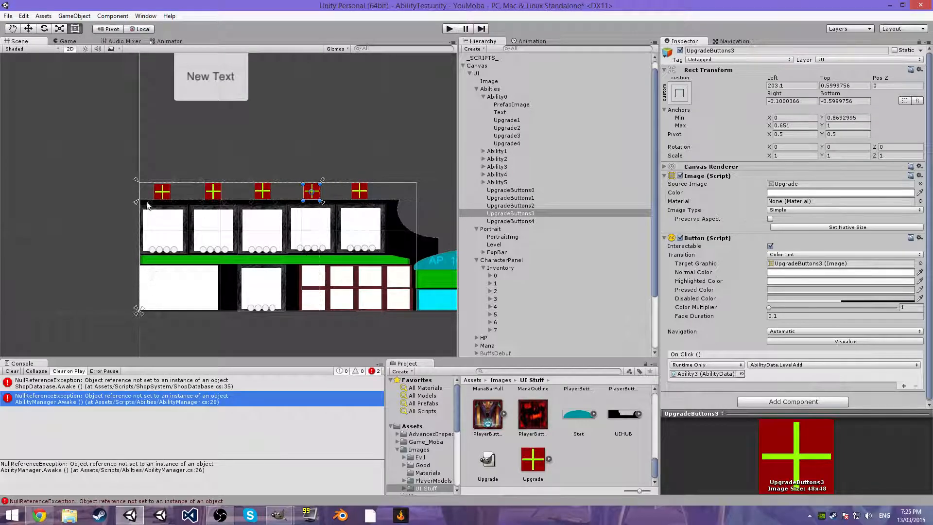
key(z)
drag(136, 179, 301, 176)
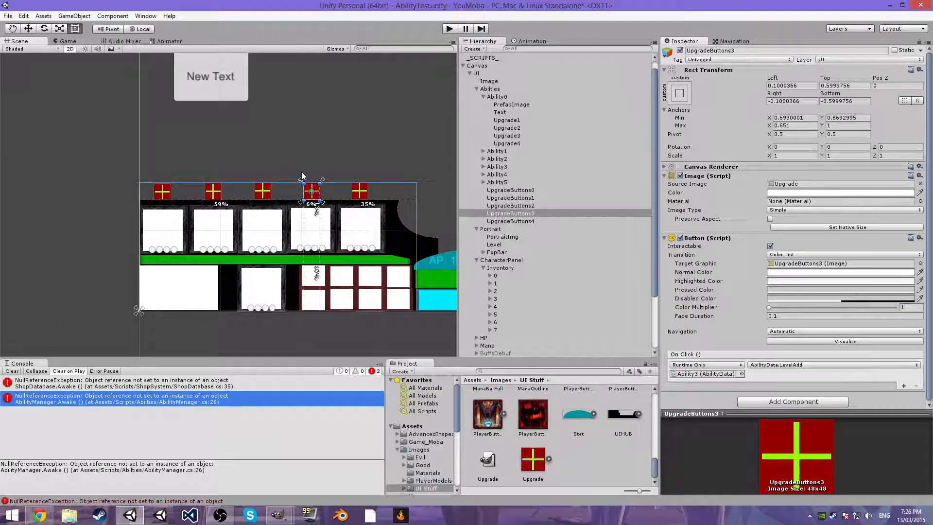
- Fit the anchors around UpgradeButtons4, with minimum about X 0.77, Y 0.87 and maximum about X 0.83, Y 1
click(360, 190)
key(z)
key(z)
drag(158, 311, 370, 153)
drag(132, 316, 320, 217)
click(361, 191)
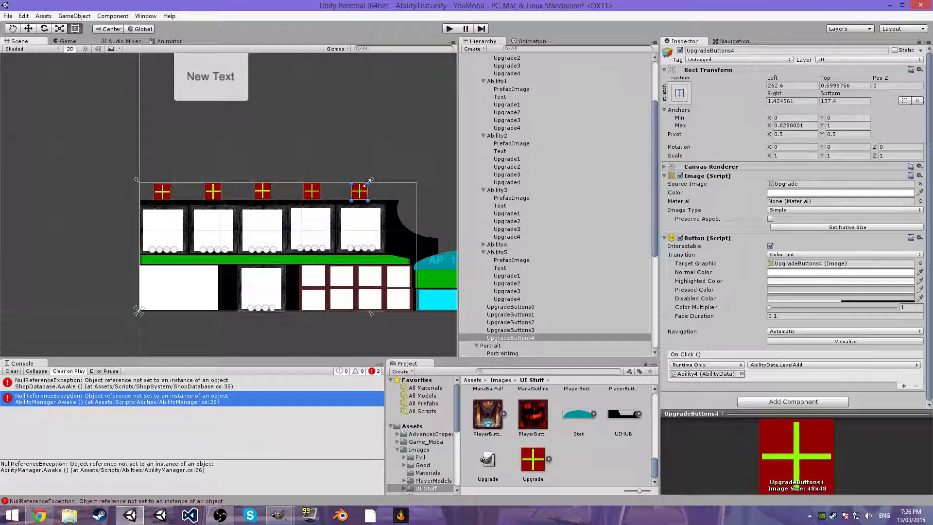
key(x)
key(z)
key(z)
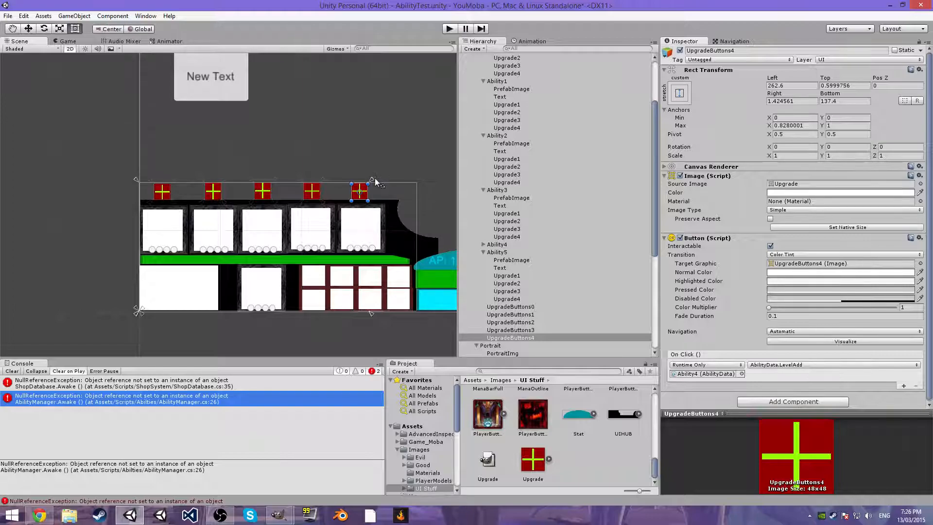
drag(138, 308, 350, 206)
key(z)
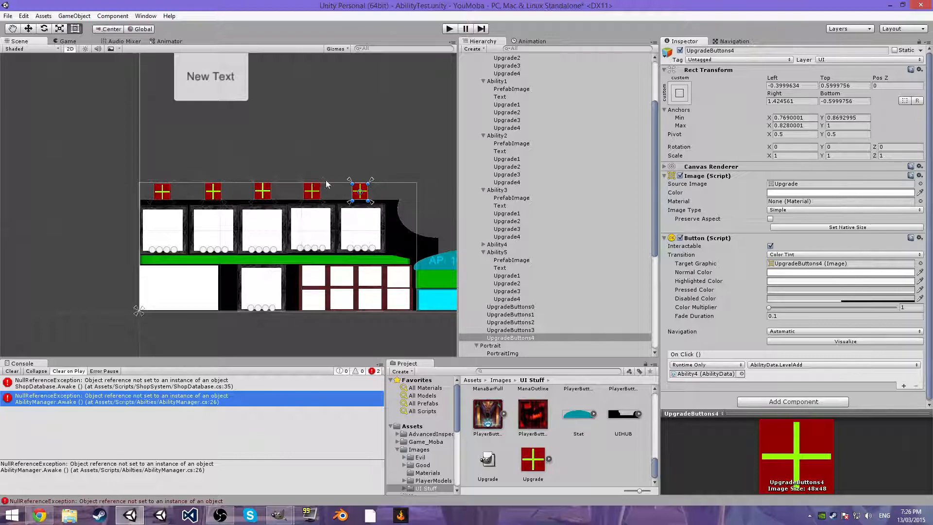
- Check the anchors of UpgradeButtons3 and save the scene
click(312, 190)
key(z)
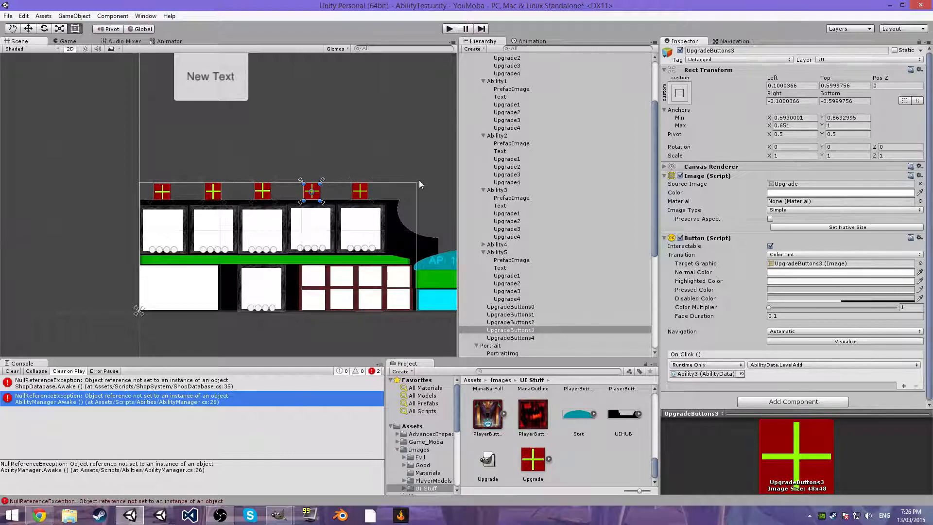
key(super)
key(super)
key(ctrl+s)
- Fit the anchors of the Ability4 slot to the corners of its square in the ability row
click(360, 228)
scroll(385, 204, down, 6)
drag(168, 281, 350, 205)
drag(161, 283, 305, 246)
- Fit the anchors of the Ability3 slot around its square, with the maximum at about X 0.71, Y 0.83
click(300, 226)
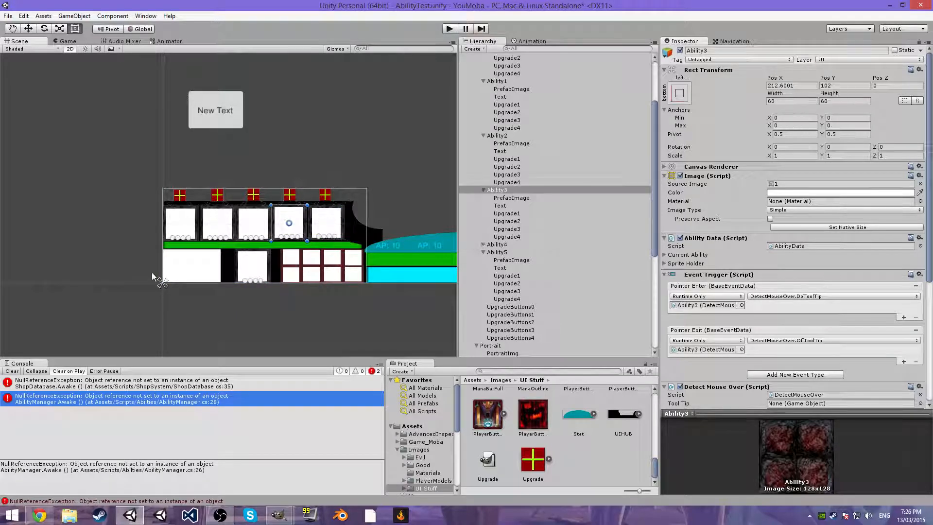
drag(166, 281, 310, 200)
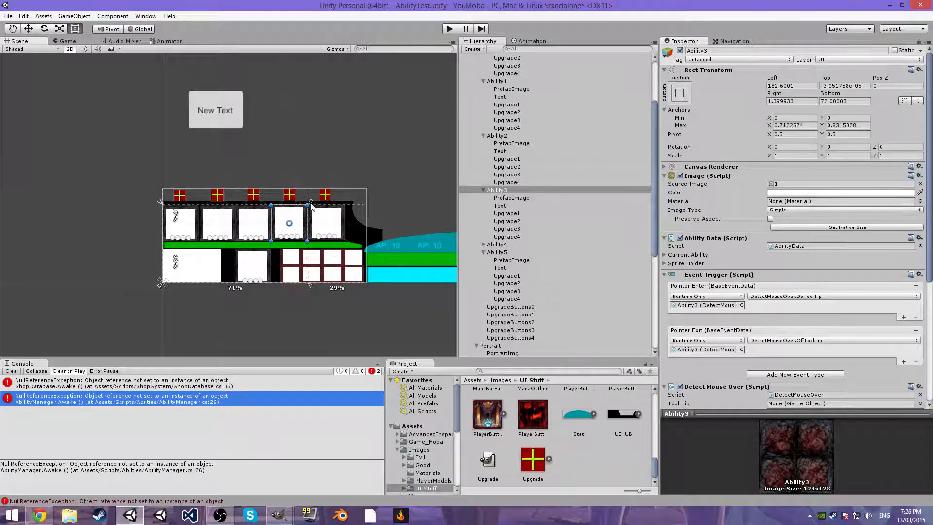
drag(161, 284, 273, 237)
- Fit the anchors of the Ability2 slot to about X 0.35–0.53, Y 0.43–0.83, and fit the Ability1 anchors around its square
drag(166, 280, 273, 203)
drag(162, 285, 232, 250)
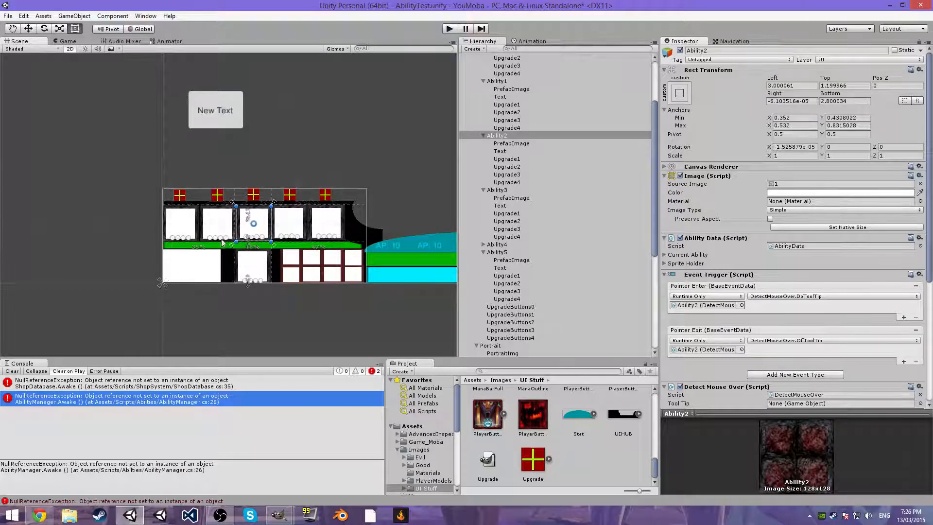
click(201, 237)
drag(166, 282, 240, 201)
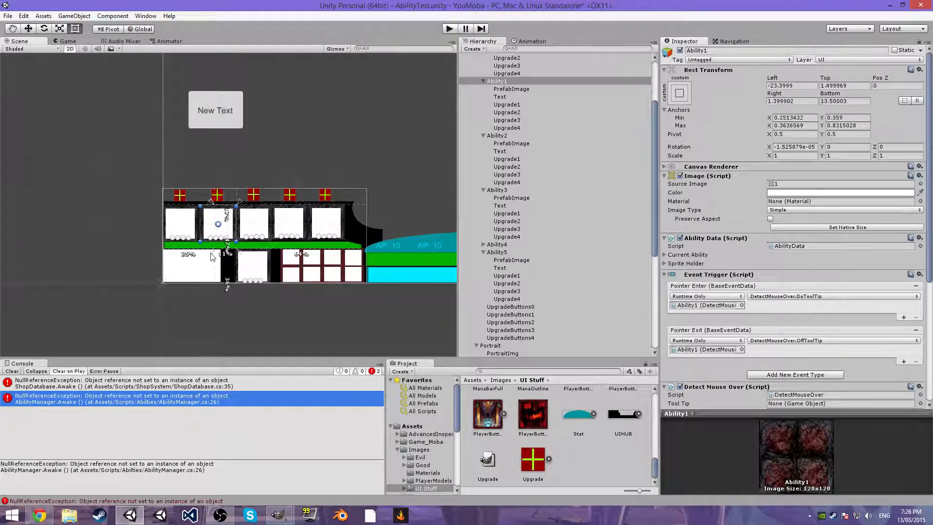
- Fit the anchors of the Ability0 slot, with minimum about X 0, Y 0.43 and maximum about X 0.17, Y 0.81
click(171, 240)
drag(162, 283, 199, 203)
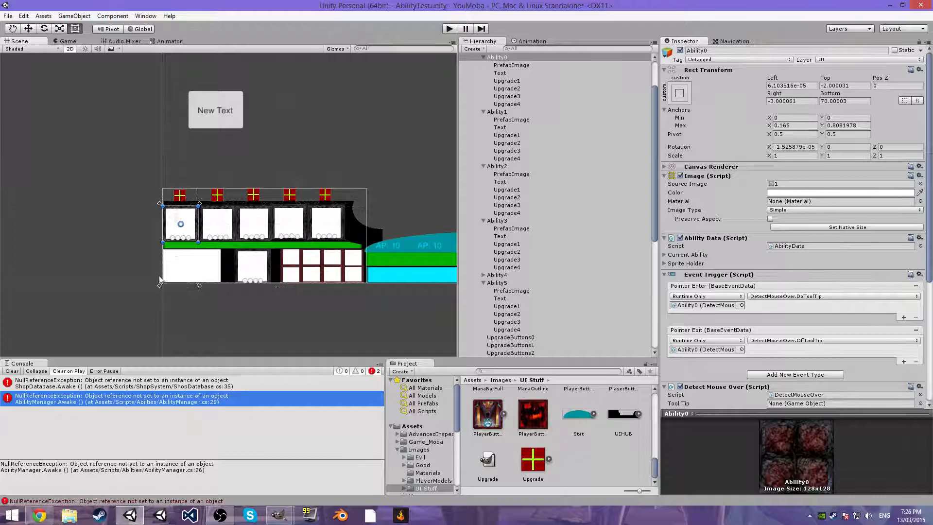
drag(159, 284, 160, 246)
drag(157, 246, 155, 250)
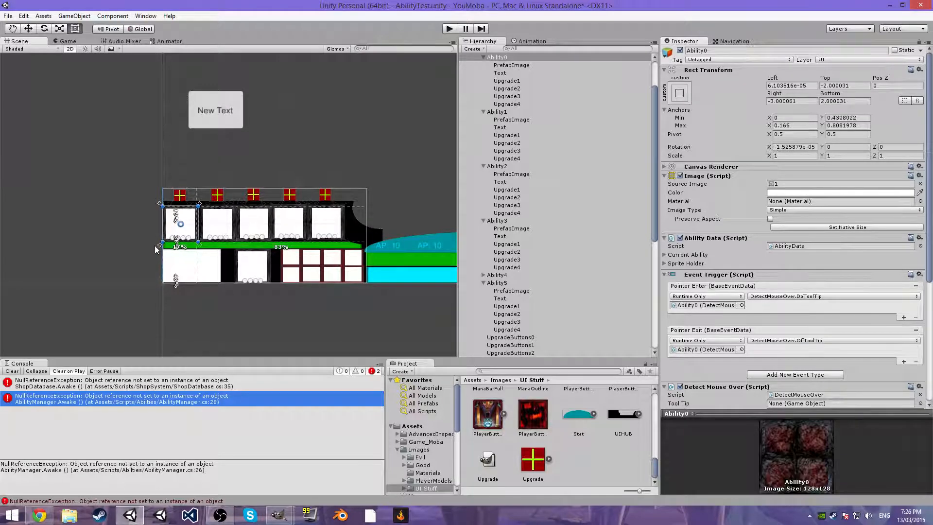
- Check the anchors of the text and upgrade circles inside Ability0 and of the PrefabImage inside Ability1
click(178, 221)
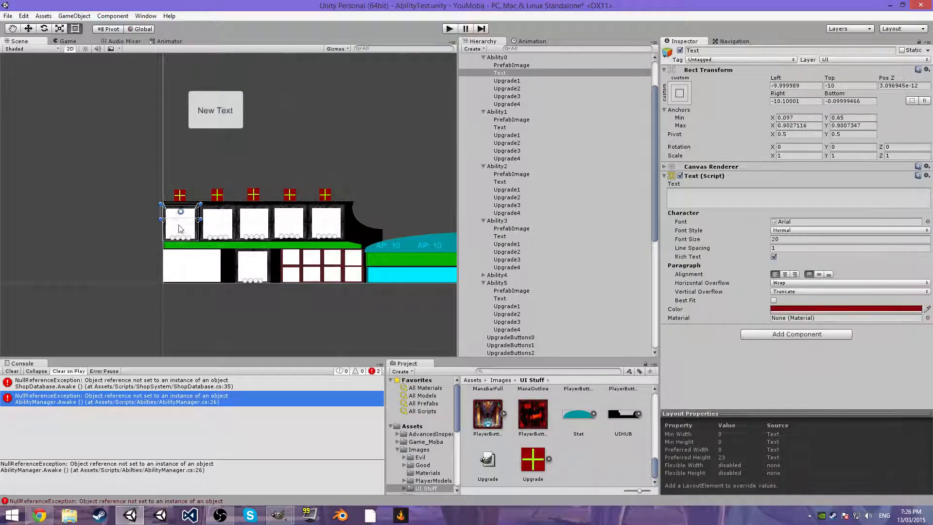
scroll(179, 237, up, 2)
scroll(179, 237, up, 3)
click(288, 184)
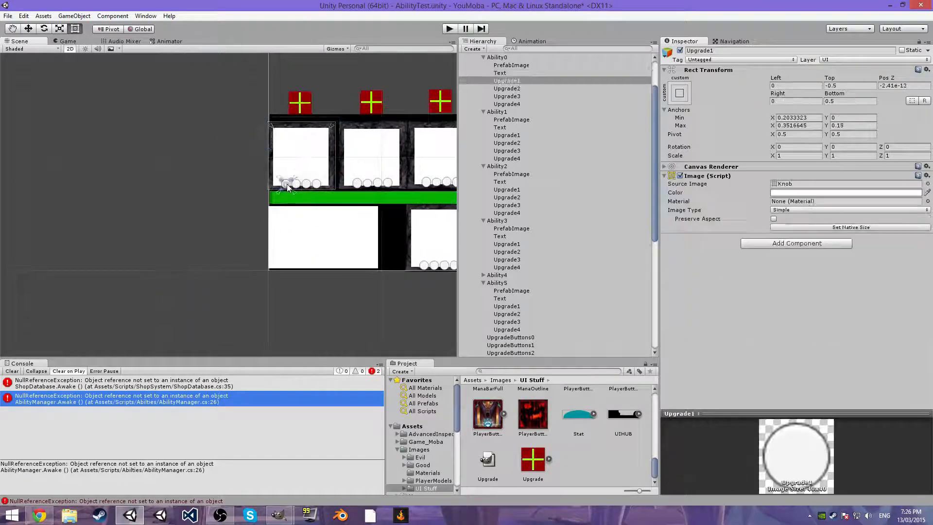
click(295, 183)
click(306, 184)
click(316, 184)
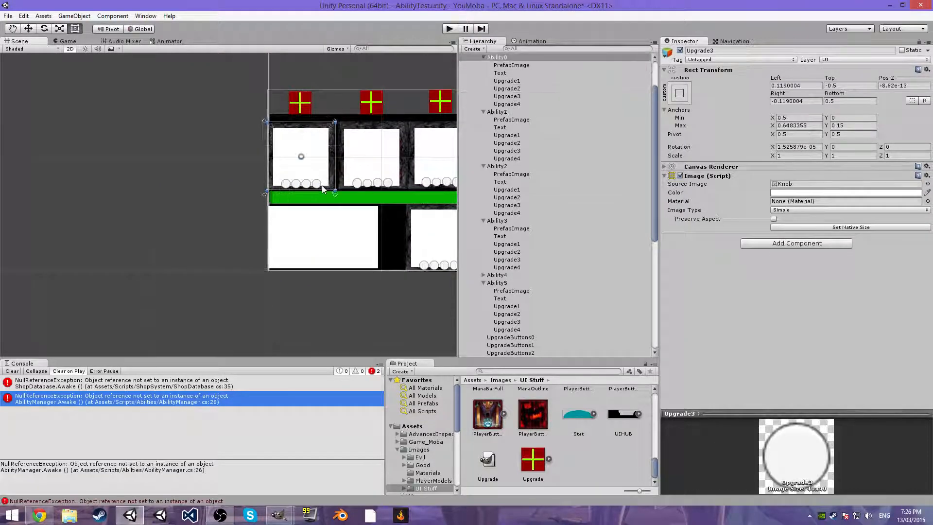
click(358, 181)
click(375, 167)
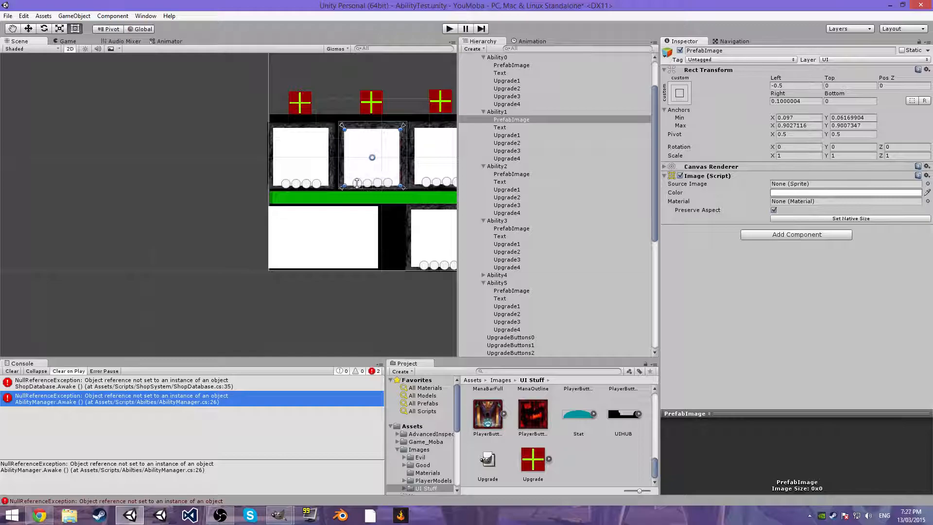
- Adjust the Upgrade1 circle in Ability1, lowering its minimum Y anchor to about 0.007, and save the scene
click(358, 182)
scroll(358, 182, up, 5)
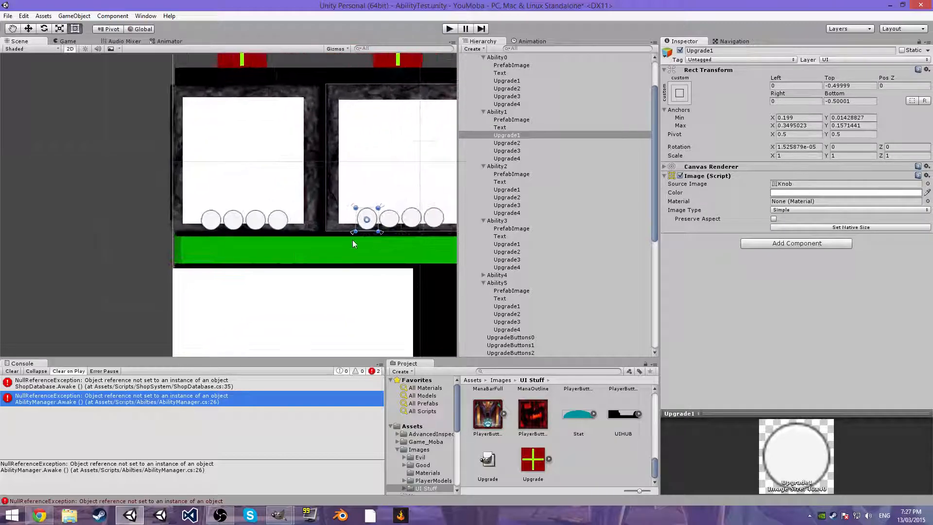
drag(371, 229, 373, 216)
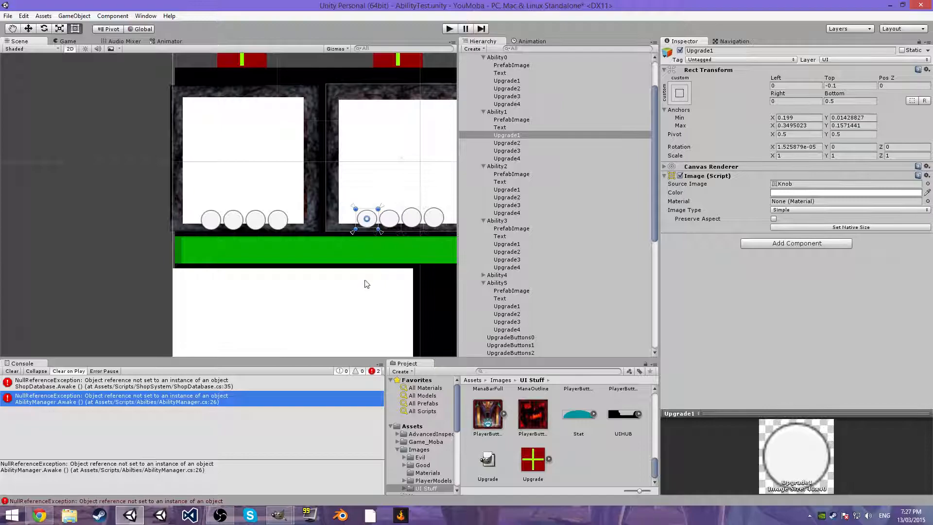
click(369, 210)
click(371, 221)
key(z)
drag(381, 232, 381, 234)
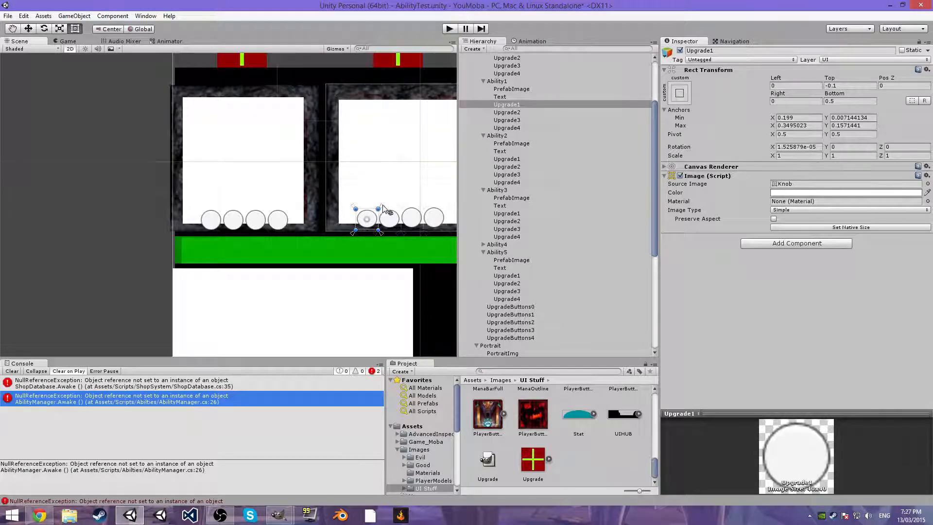
click(384, 210)
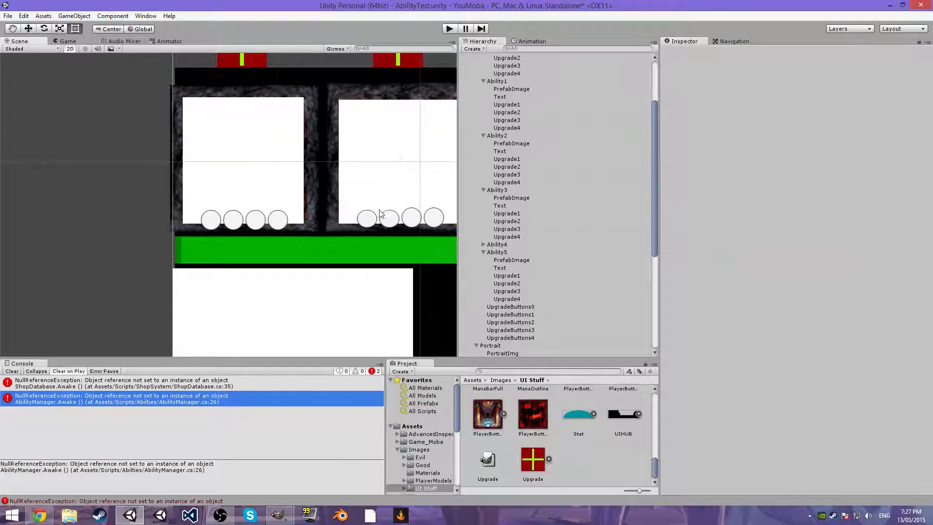
key(ctrl+s)
scroll(291, 266, down, 4)
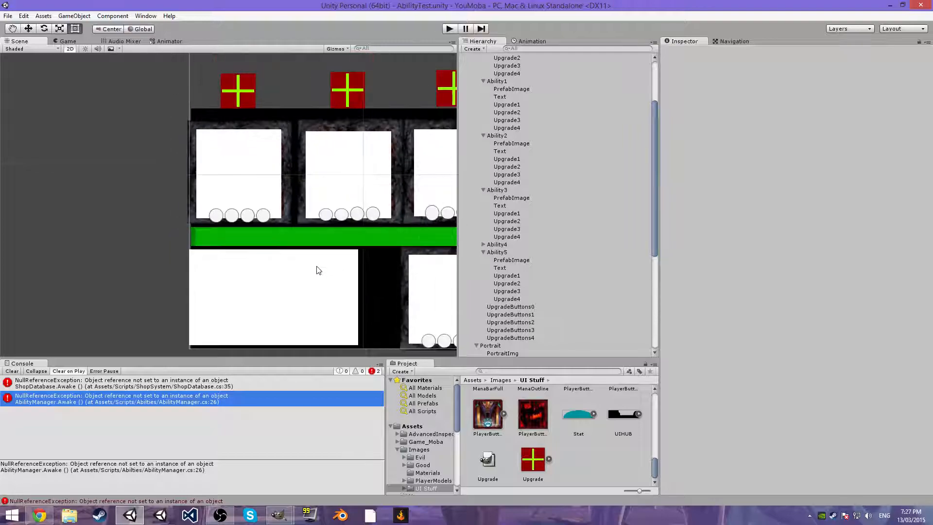
- Fit the right-hand anchors of PortraitImg to the right corners of the white portrait box
click(291, 264)
scroll(254, 265, down, 3)
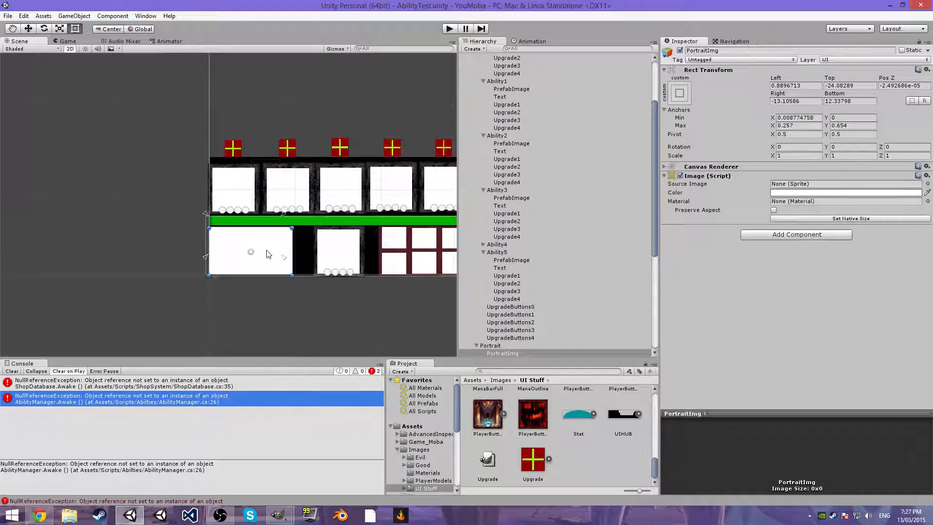
drag(285, 258, 295, 277)
drag(295, 215, 295, 225)
- Collapse the Portrait and CharacterPanel branches in the hierarchy
click(367, 253)
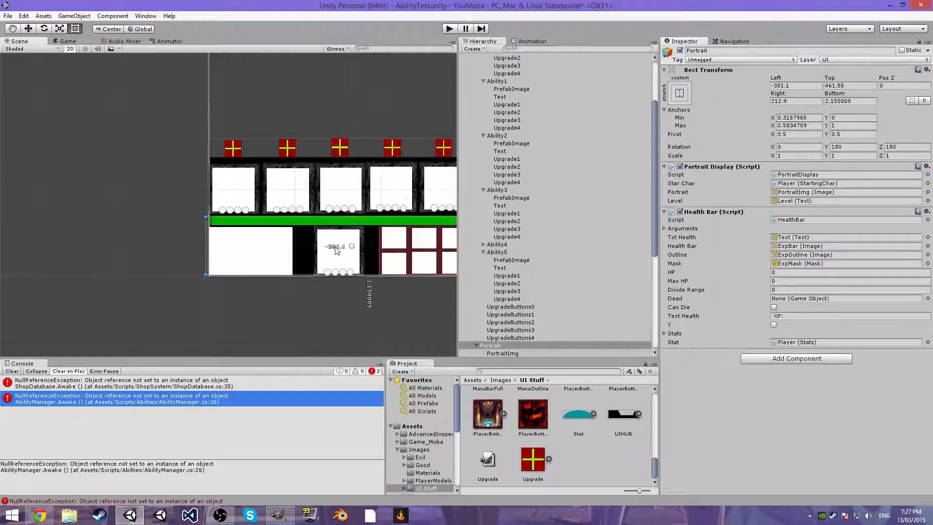
scroll(323, 255, down, 3)
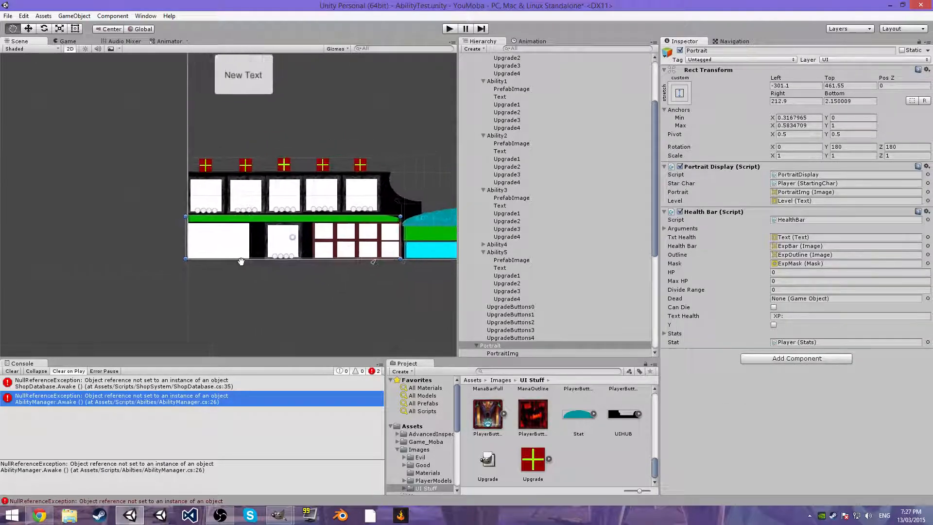
scroll(488, 296, down, 3)
click(483, 287)
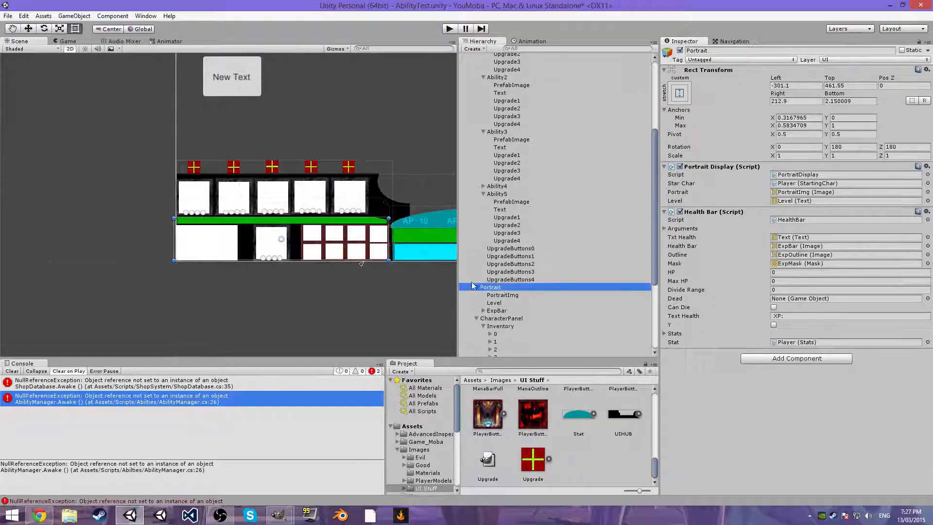
click(259, 234)
click(267, 238)
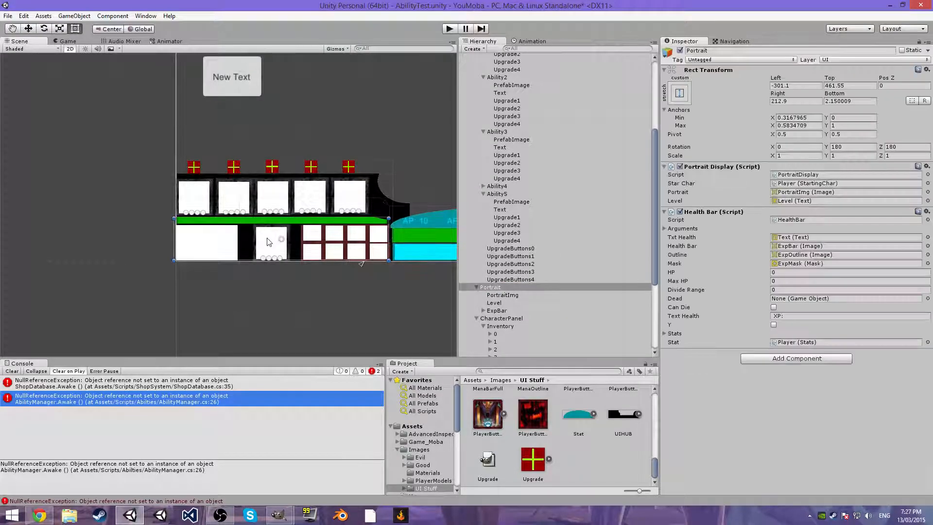
click(487, 286)
key(Left)
scroll(485, 251, down, 3)
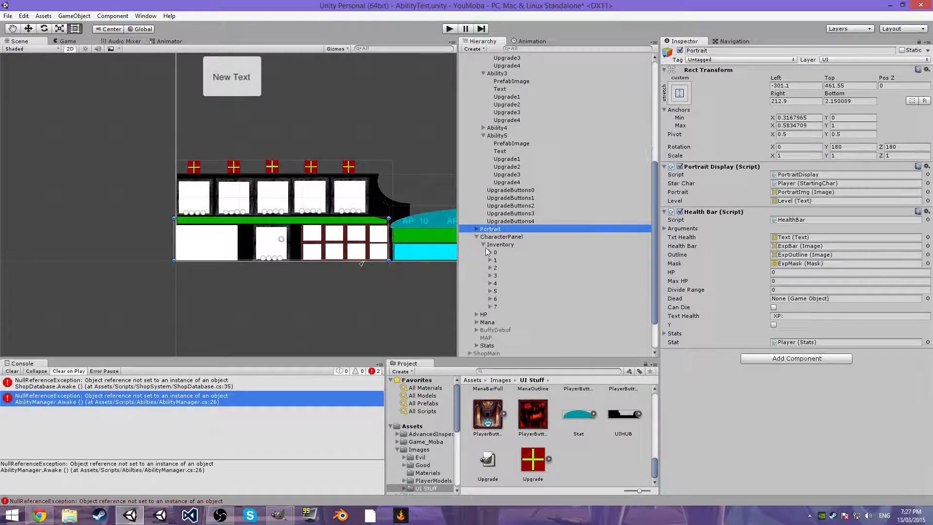
click(476, 236)
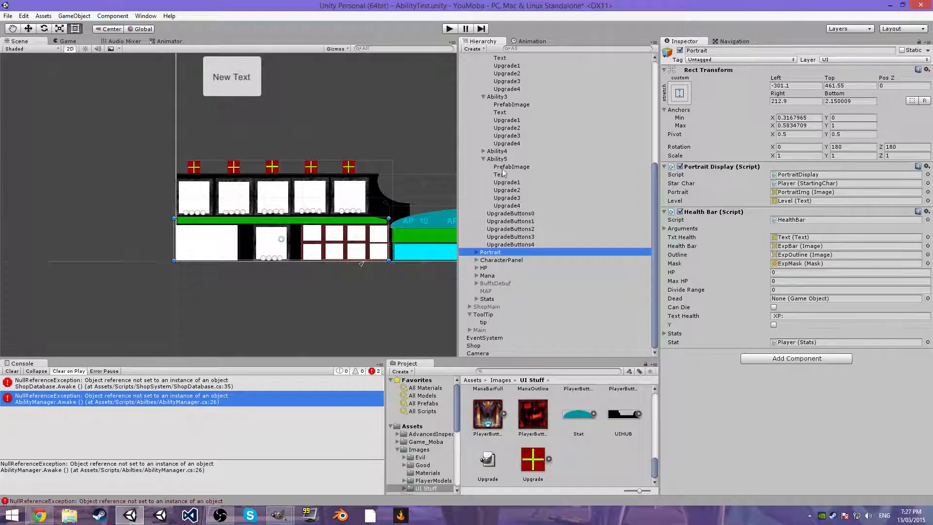
- Fit the anchors of the Ability5 slot, with minimum about X 0.35, Y 0 and maximum about X 0.53, Y 0.37
double_click(497, 159)
drag(169, 271, 307, 226)
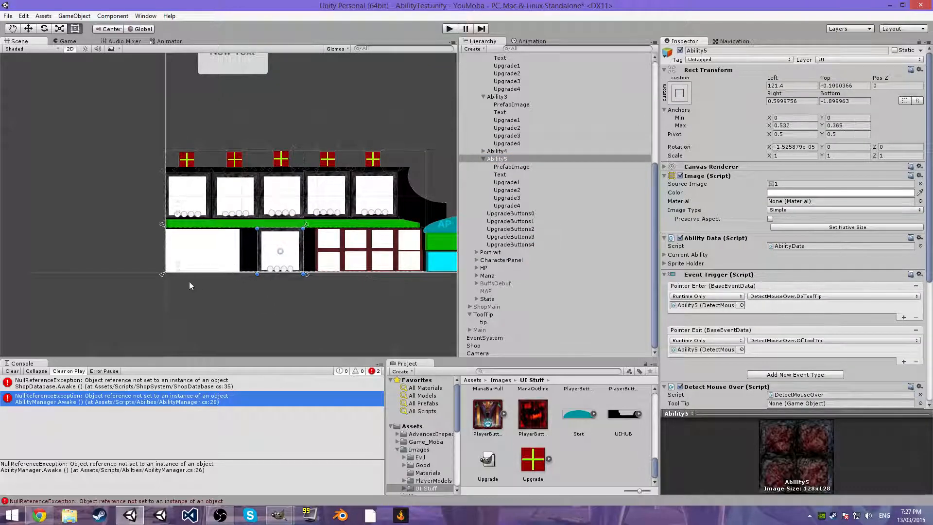
drag(163, 277, 255, 275)
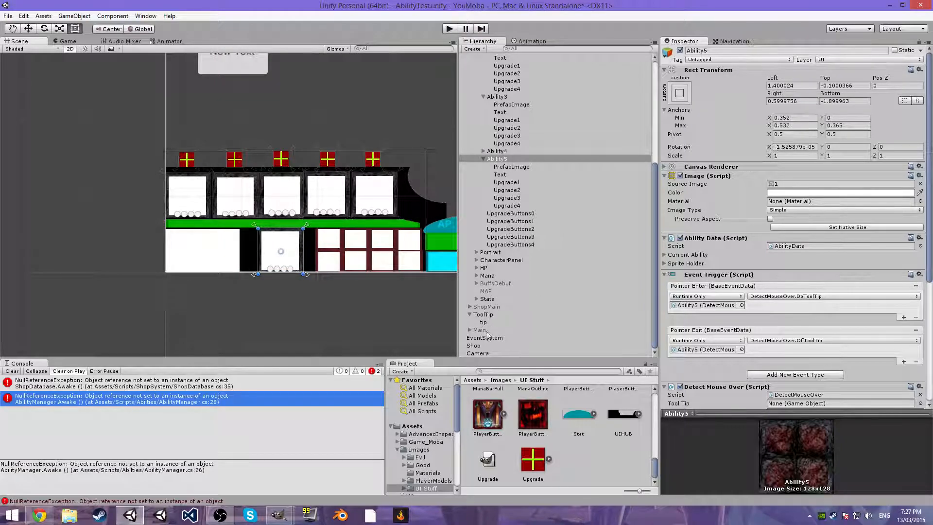
- Activate the ShopMain object under Canvas
click(476, 330)
click(485, 307)
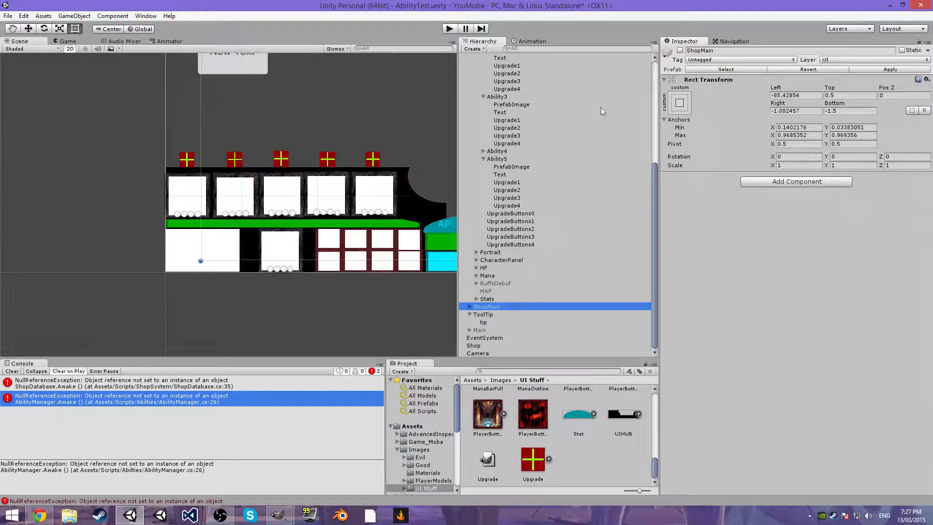
click(679, 51)
- Collapse the ability slots, the Abilties group and the UI branch in the hierarchy
scroll(484, 155, up, 5)
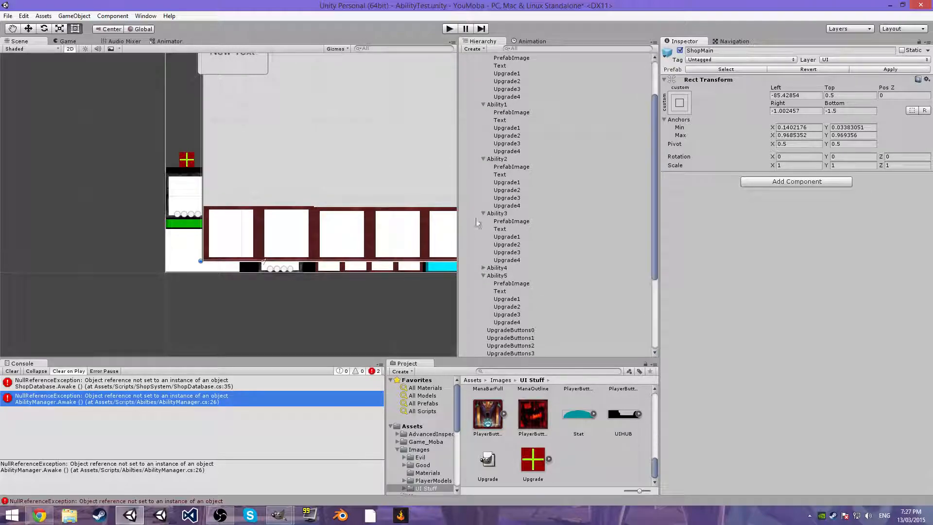
click(484, 159)
click(484, 166)
click(483, 182)
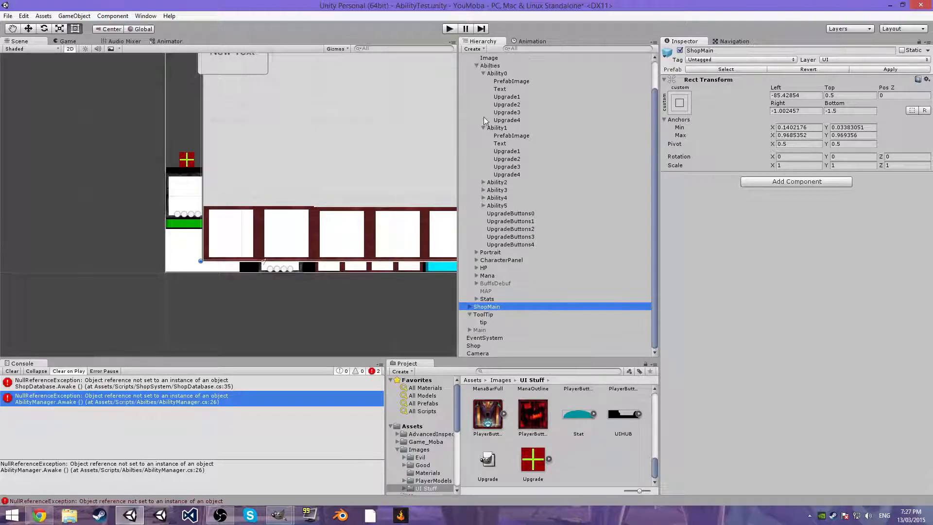
click(483, 127)
click(483, 106)
click(476, 98)
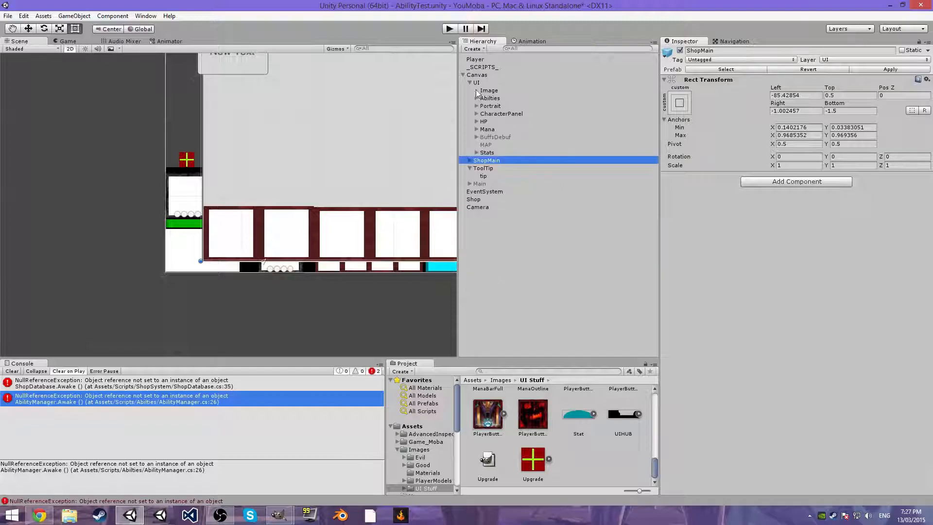
click(469, 82)
- Duplicate ShopMain, test the scene in play mode and inspect the AbilityManager error in the console
key(ctrl+d)
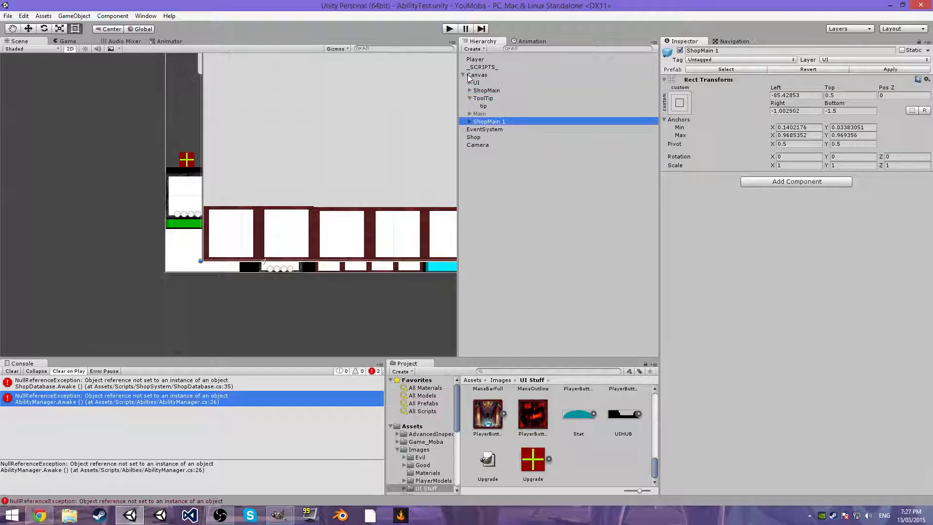
click(450, 28)
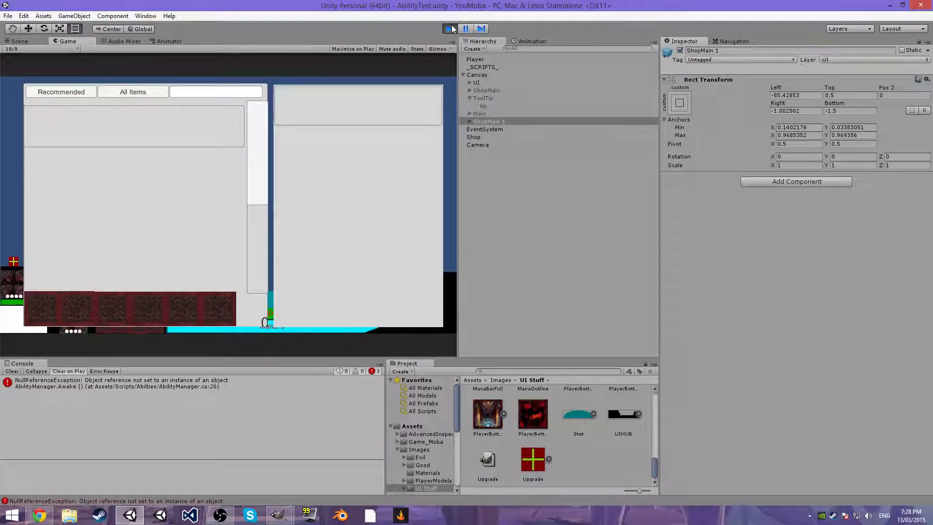
click(451, 28)
click(183, 381)
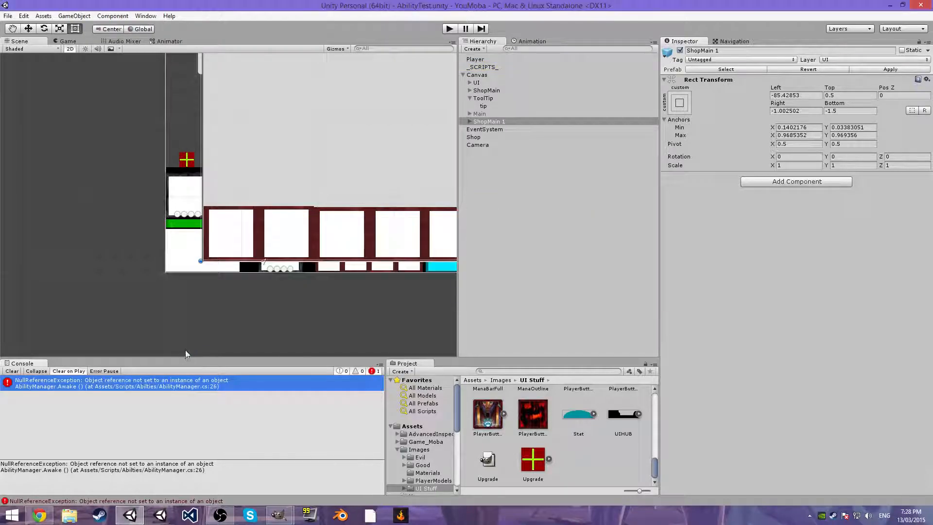
- Deactivate the duplicated ShopMain object and select it again in the hierarchy
click(484, 121)
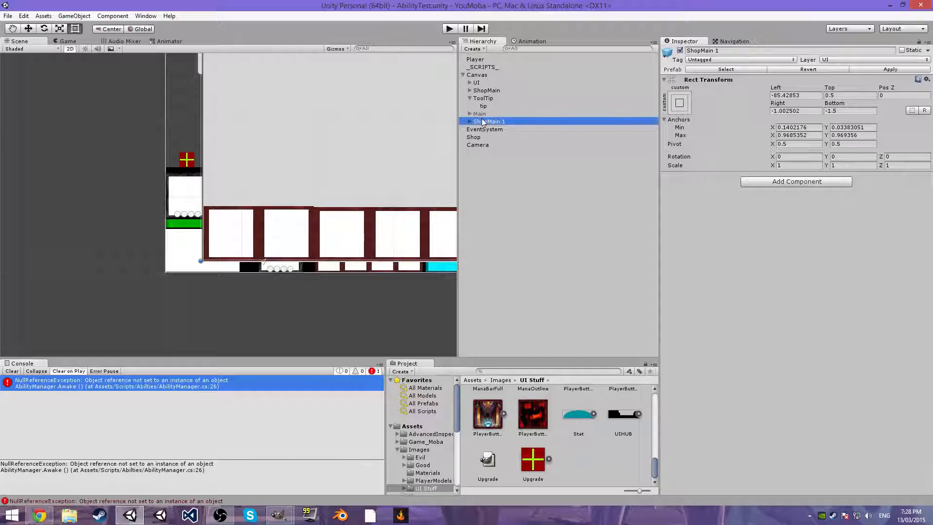
click(679, 51)
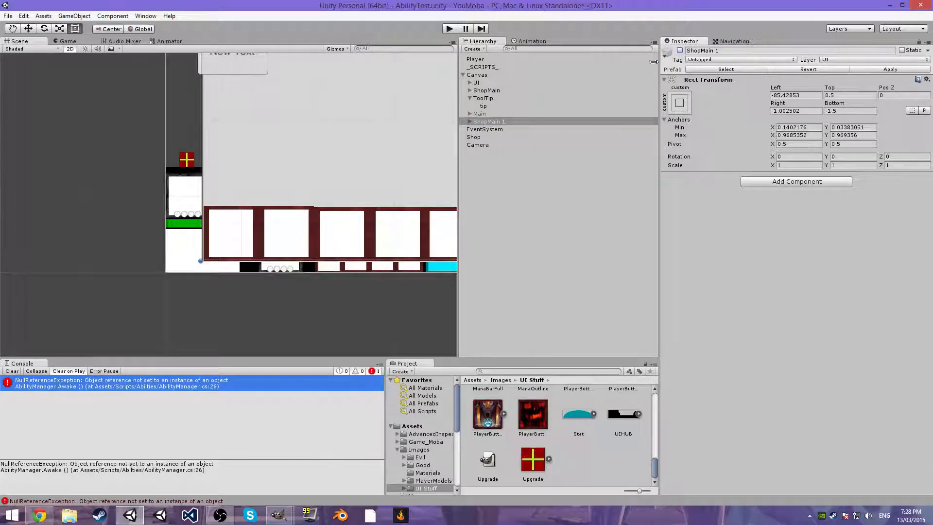
click(481, 202)
scroll(220, 266, down, 5)
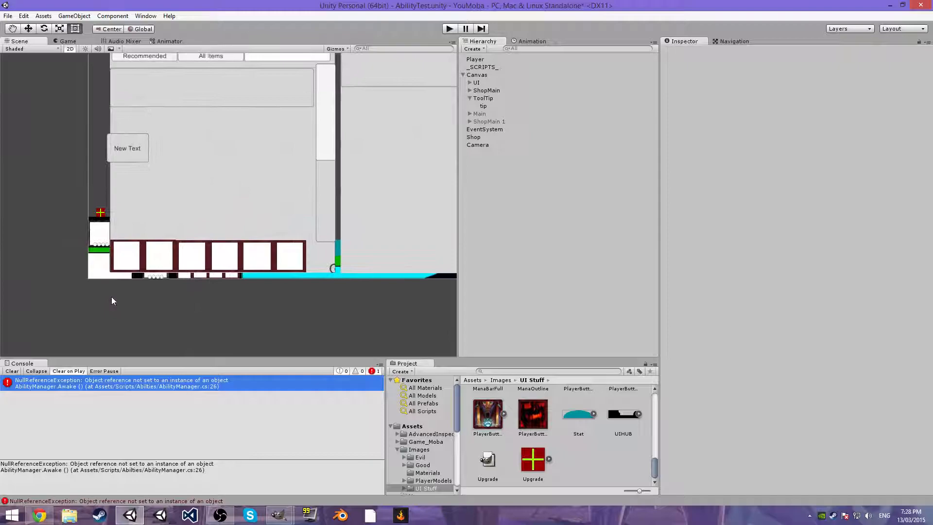
click(495, 122)
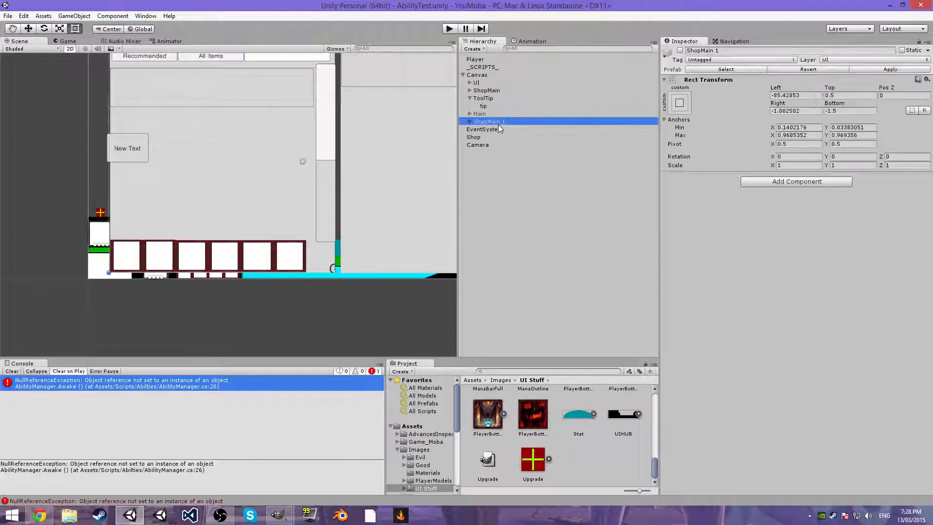
- Switch ShopMain 1 on and off to check its effect on the scene, leaving it inactive
click(679, 51)
click(680, 51)
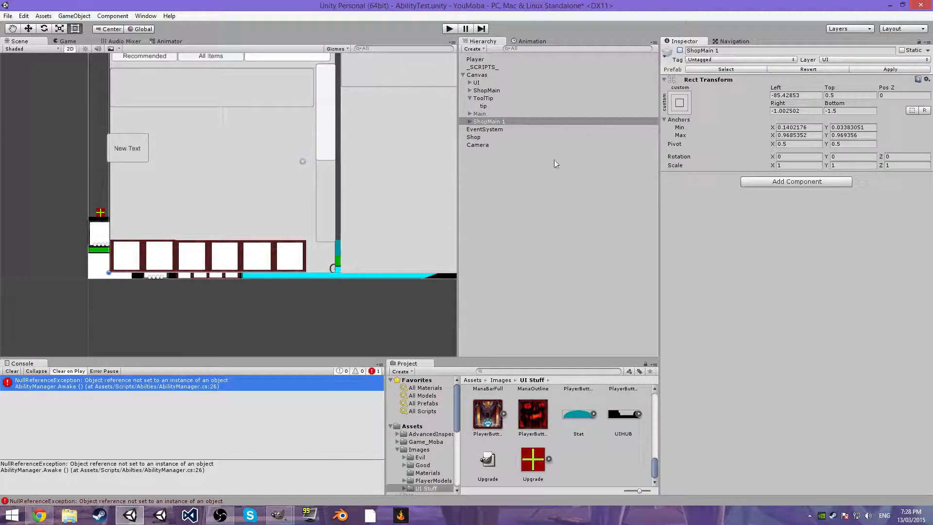
click(679, 50)
click(679, 50)
click(679, 51)
click(679, 51)
- Move ToolTip below ShopMain 1 as the last child of Canvas and collapse it
drag(503, 97, 498, 117)
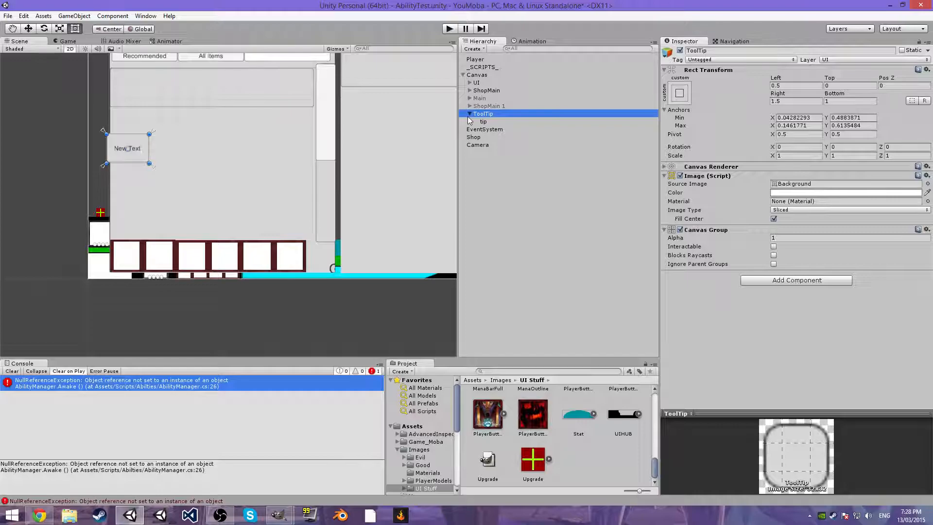
click(469, 114)
- Check the Requirement Panel and ShopWindow under ShopMain, and deactivate ShopMain
click(486, 106)
scroll(389, 173, down, 5)
middle_drag(389, 173, 361, 187)
click(307, 211)
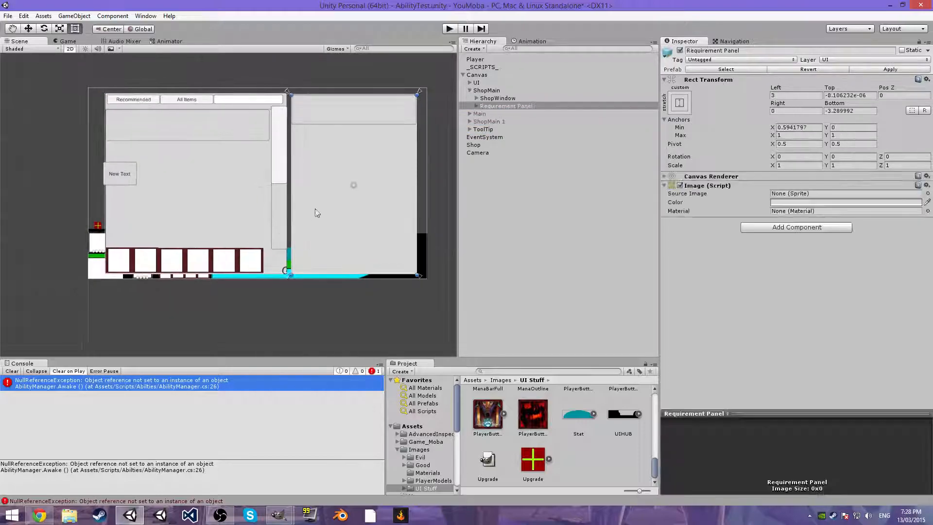
click(499, 98)
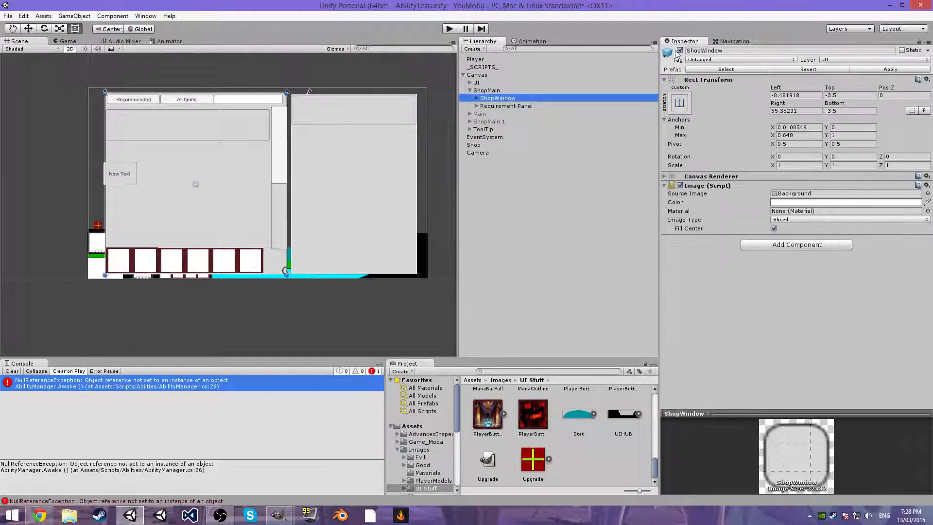
click(680, 51)
click(680, 51)
click(481, 91)
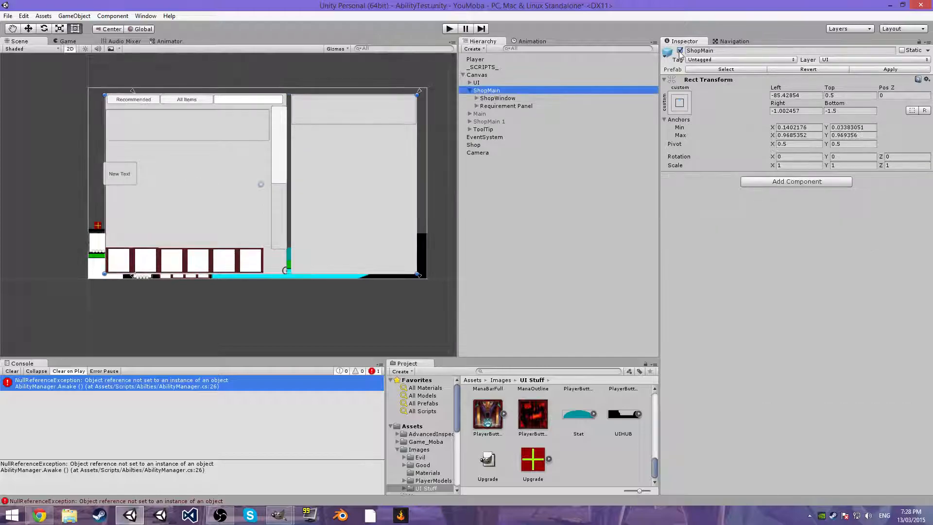
click(680, 51)
- Expand UI and its Abilties group, inspect Ability5, UpgradeButtons4 and UpgradeButtons3, and save the scene
click(469, 83)
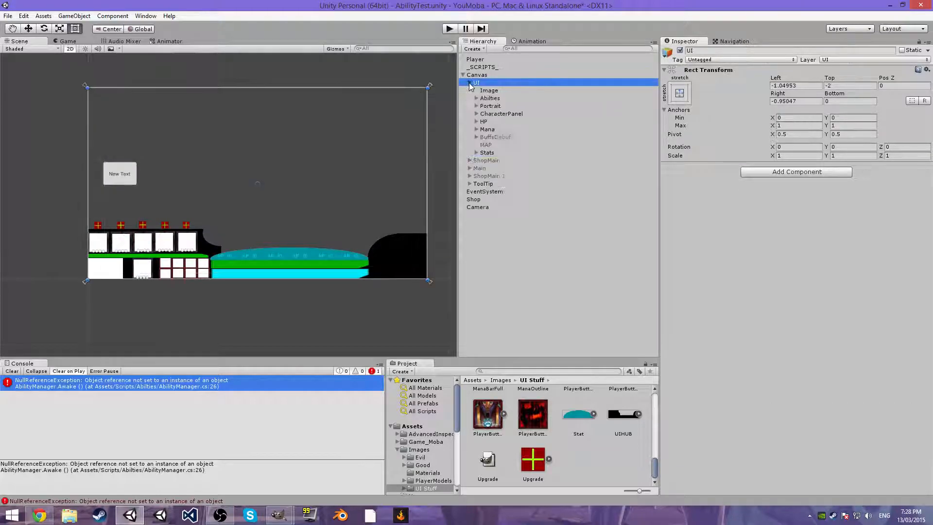
scroll(305, 203, up, 5)
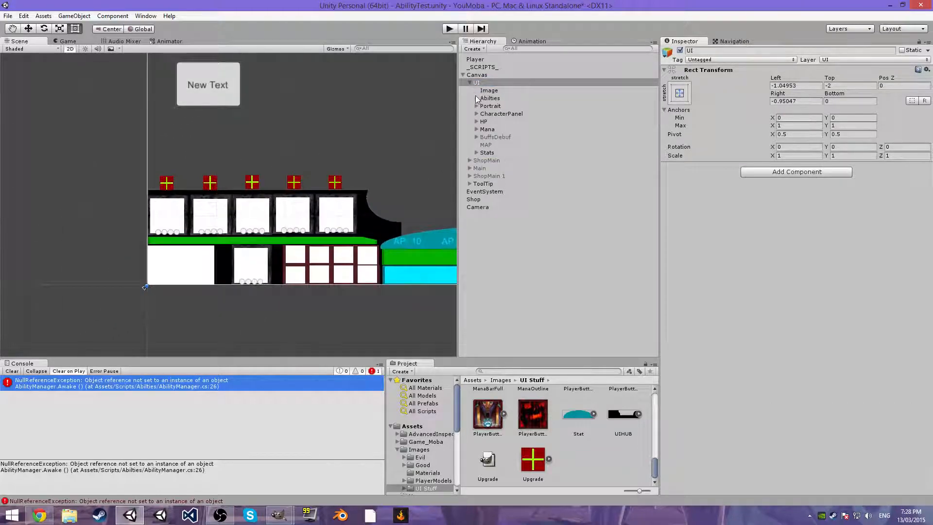
click(476, 98)
click(500, 145)
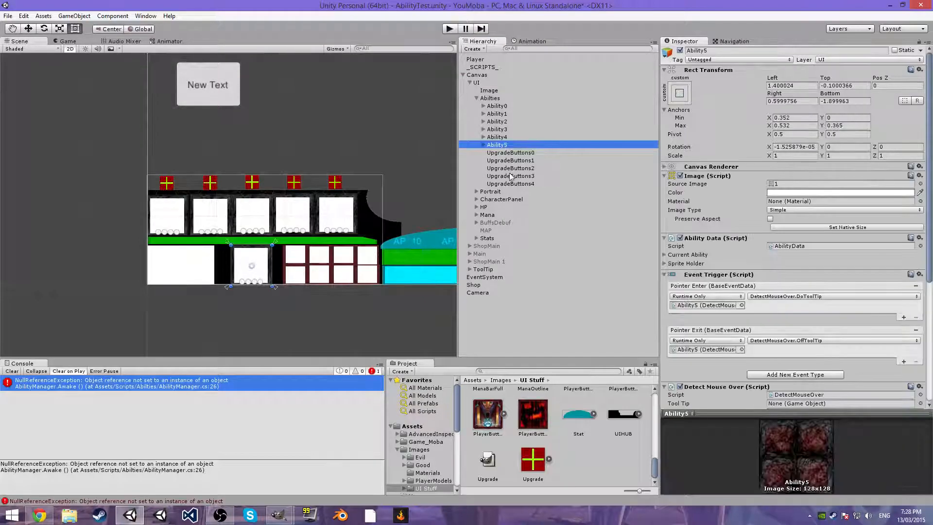
click(511, 185)
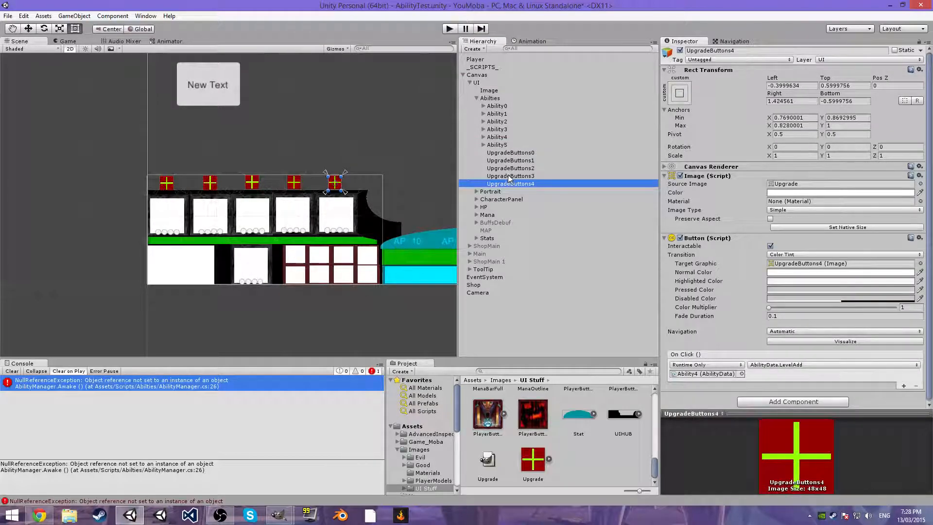
click(508, 175)
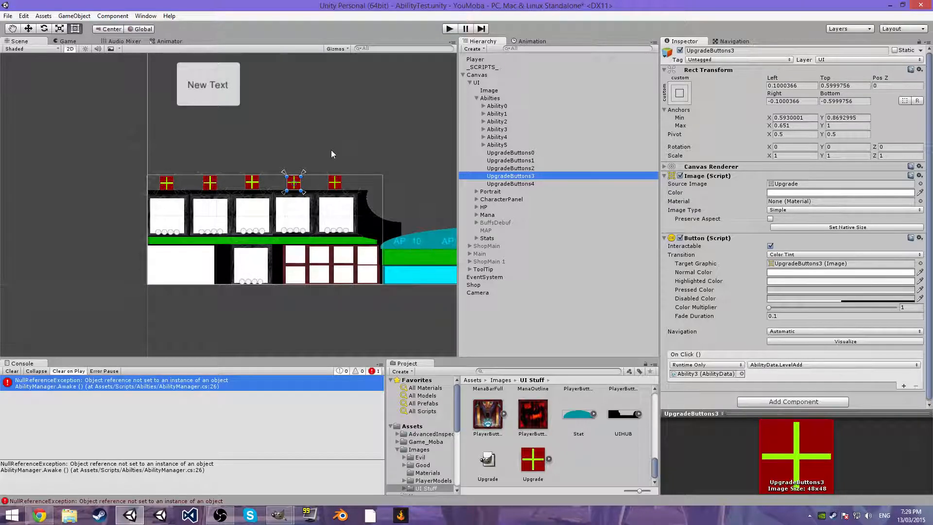
key(ctrl+s)
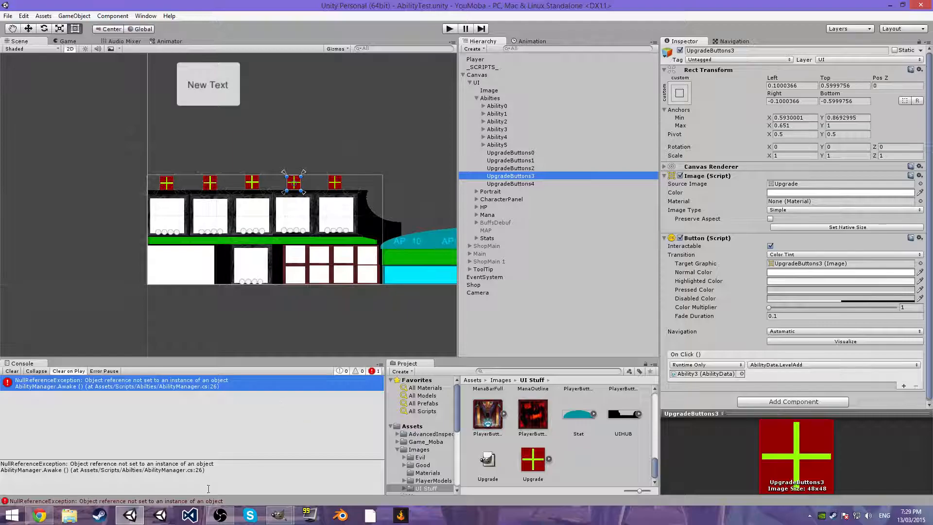
- Review the AbilityManager error in the console and launch Visual Studio Express 2013
click(201, 409)
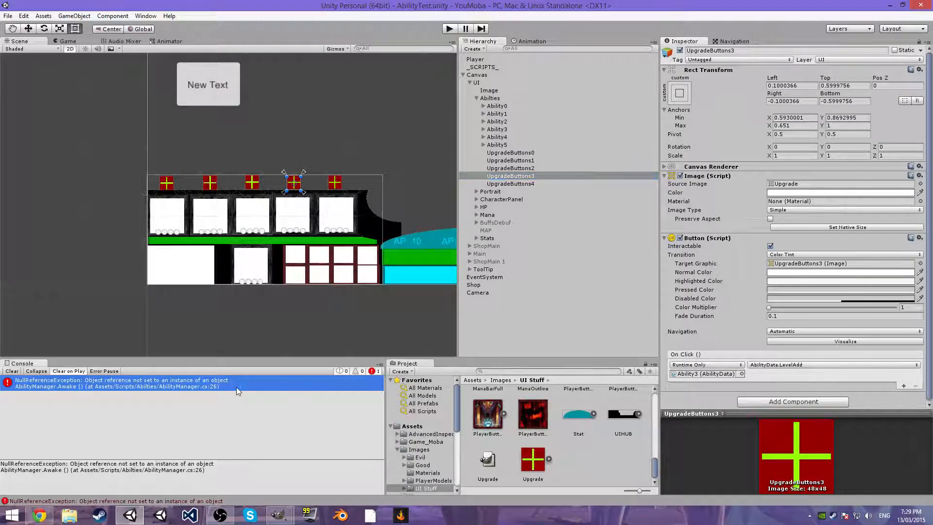
click(175, 474)
click(194, 511)
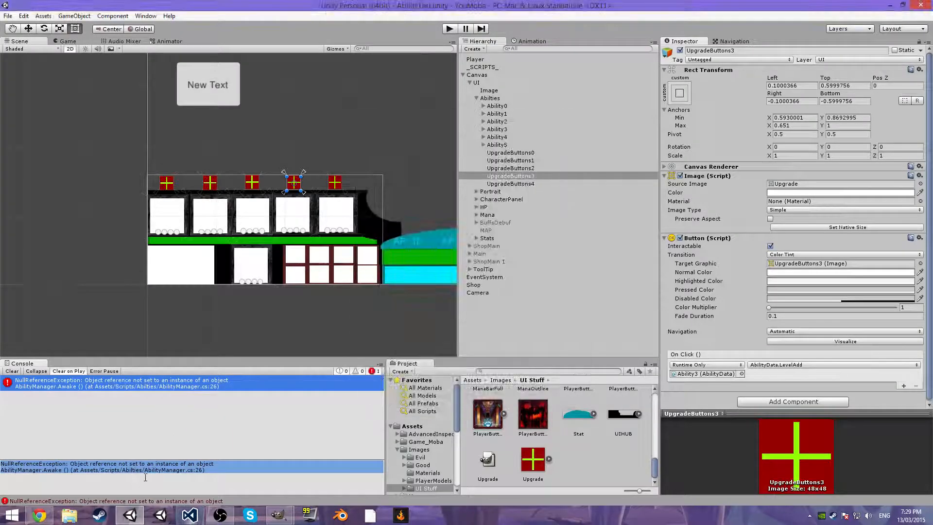
click(7, 15)
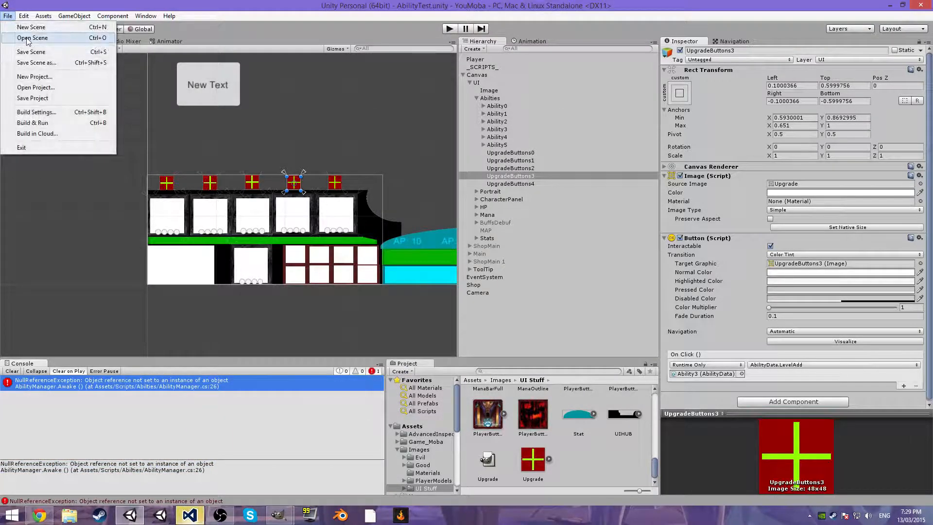
click(32, 38)
key(Escape)
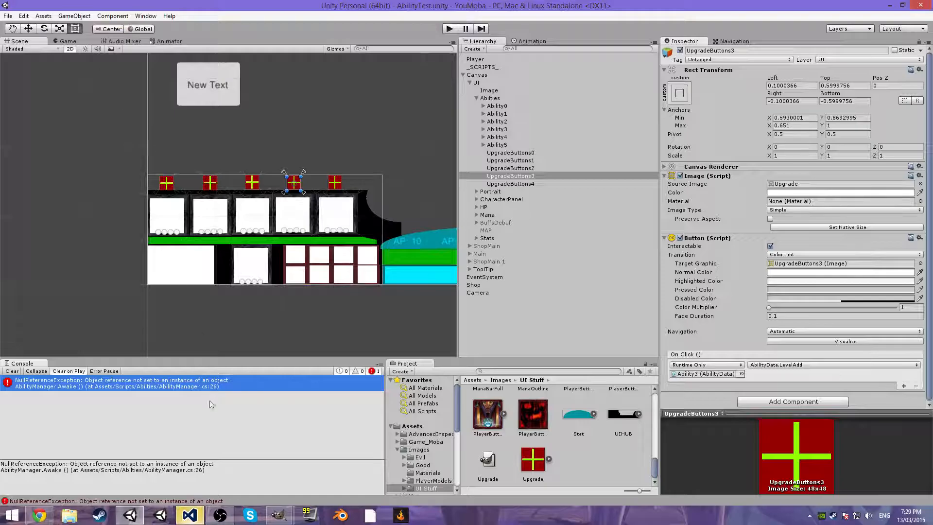
- Switch to Visual Studio Express 2013
click(189, 515)
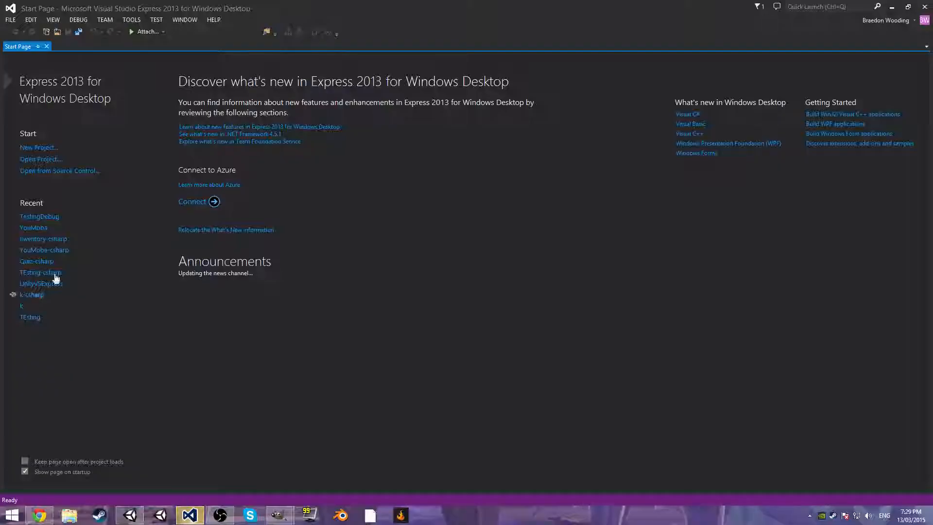
click(11, 20)
click(43, 72)
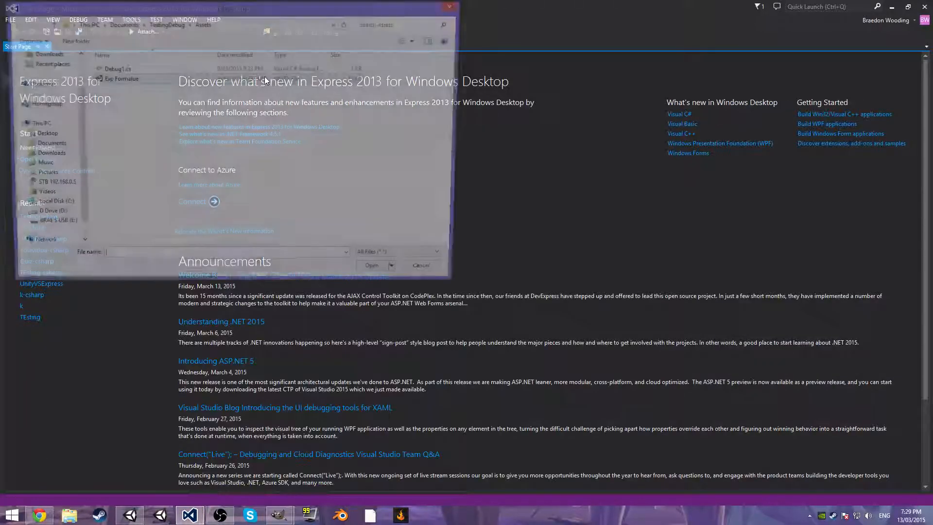
click(456, 5)
- Open the YouMoba-csharp solution from the YouMoba folder in Documents
click(9, 20)
click(20, 64)
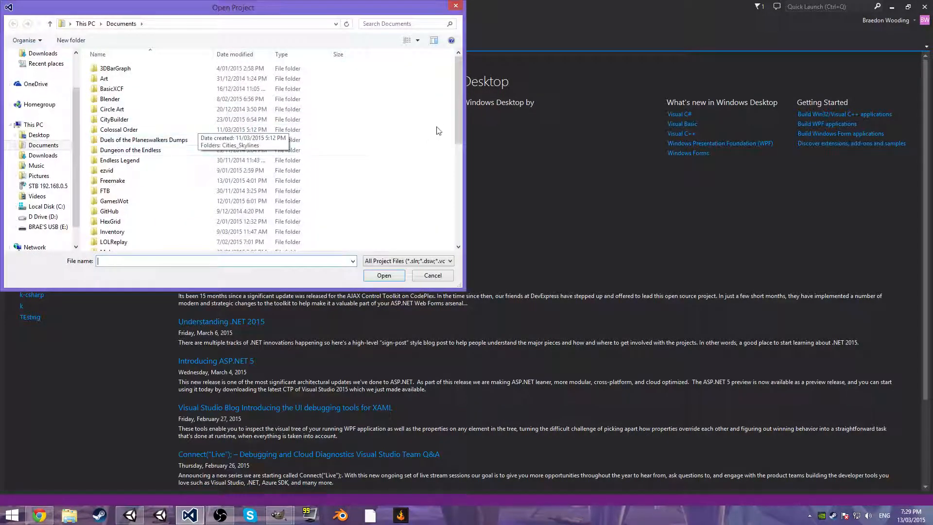
scroll(434, 133, down, 10)
double_click(185, 231)
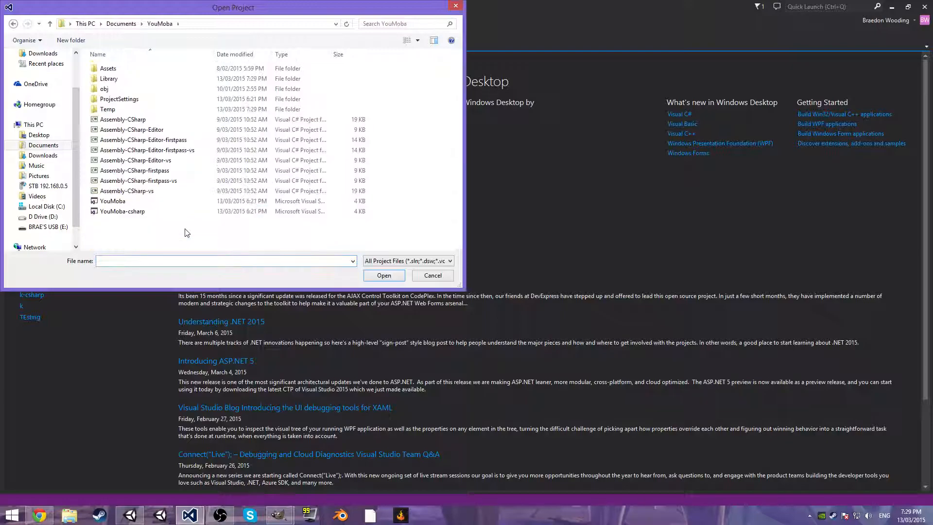
double_click(181, 210)
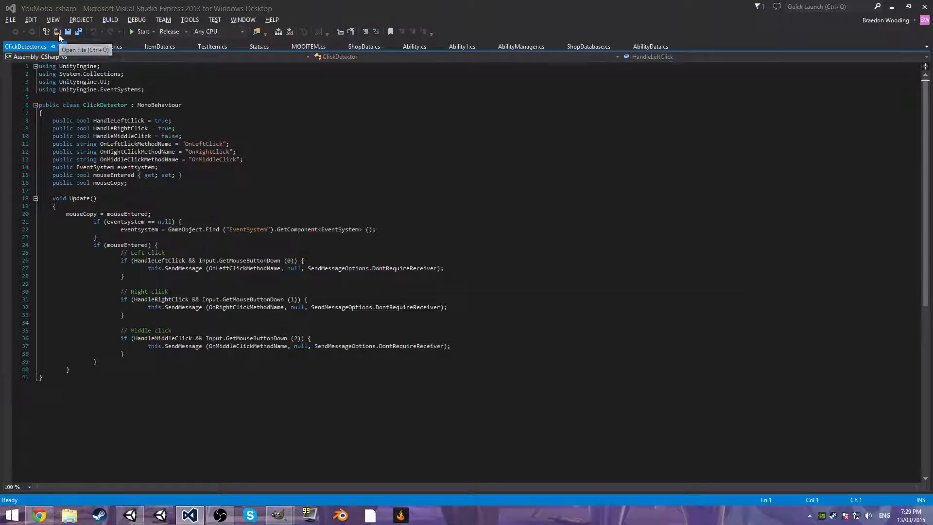
- Open AbilityManager.cs and examine the UpgradeButtons lookup on line 26 and the array declarations in Awake
key(alt+Tab)
key(alt+Tab)
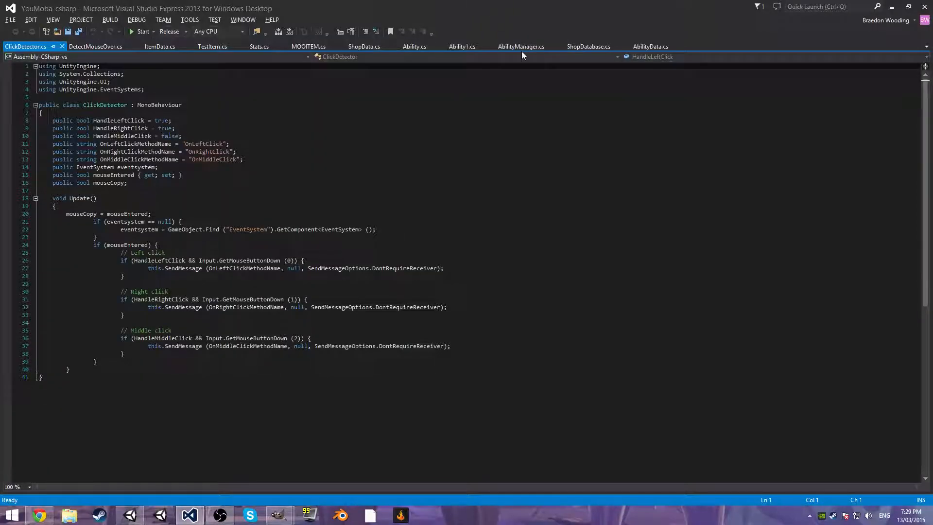
click(521, 47)
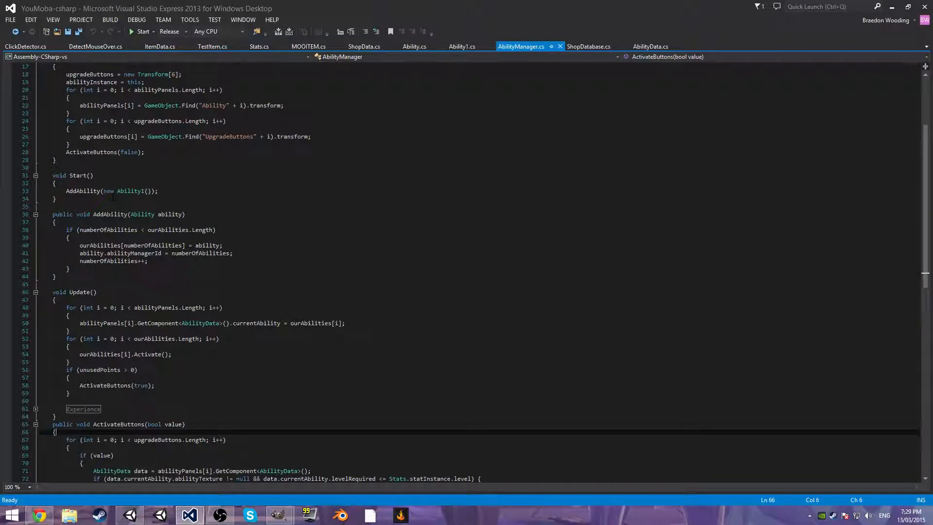
scroll(113, 197, up, 1)
key(alt+Tab)
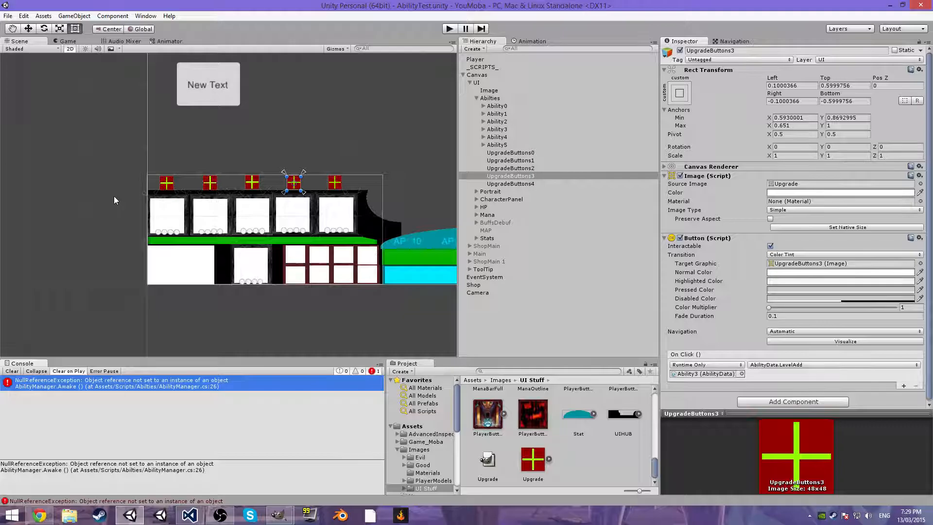
key(alt+Tab)
scroll(113, 196, down, 1)
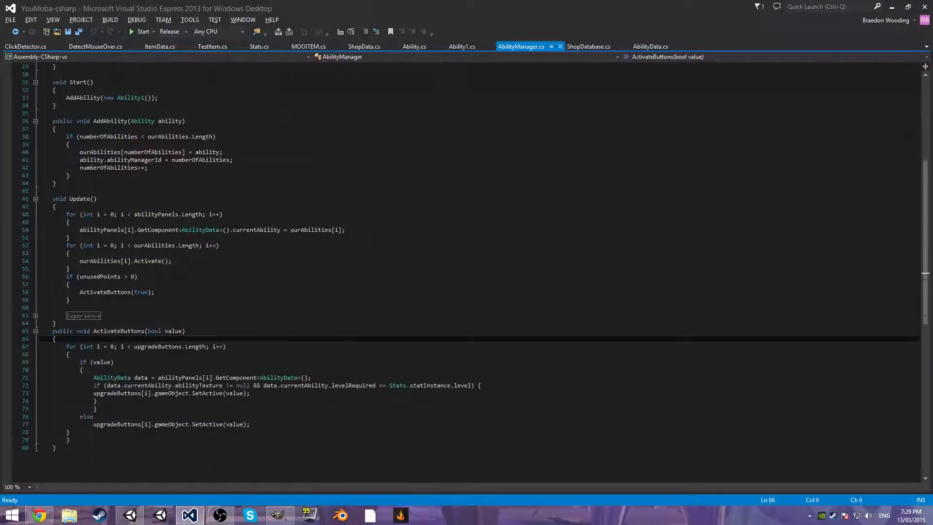
scroll(108, 120, up, 3)
click(79, 113)
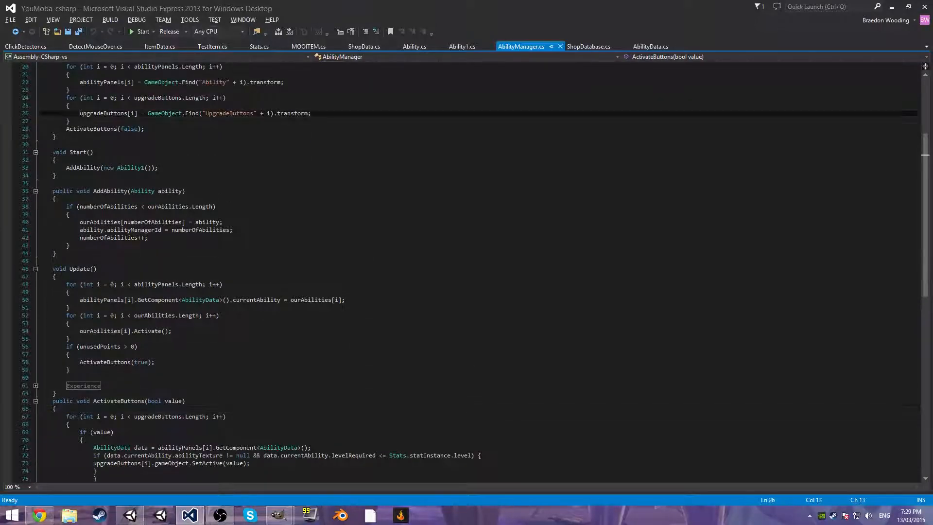
shift+click(321, 113)
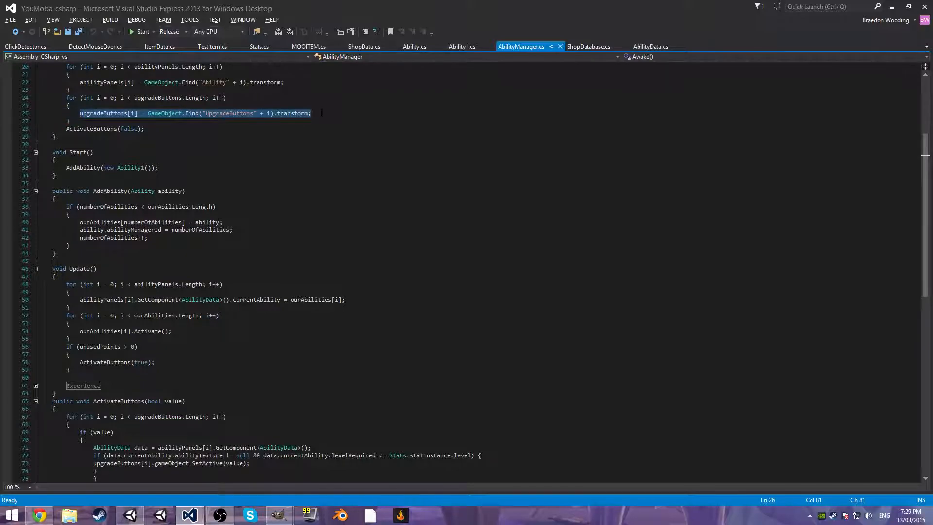
click(321, 113)
scroll(321, 113, up, 6)
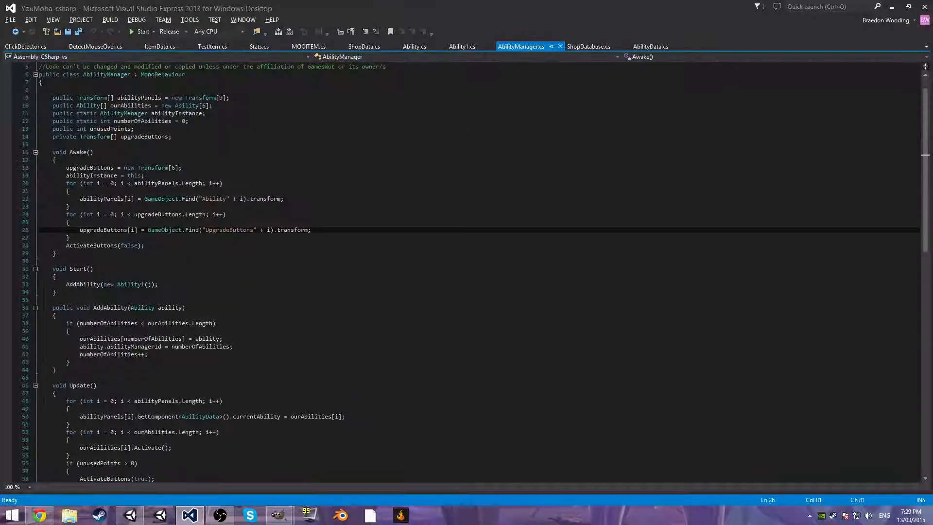
- Set the upgradeButtons Transform array size to 5 in Awake and save AbilityManager.cs
key(ctrl+s)
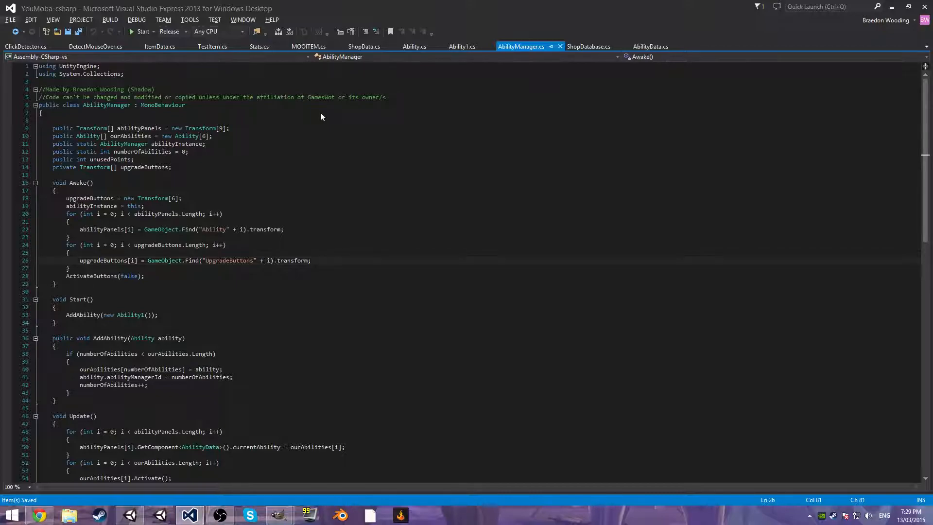
click(175, 199)
key(BackSpace)
text(5)
key(ctrl+s)
- Switch back to Unity, test the scene in play mode with the changed script and stop playback
key(alt+Tab)
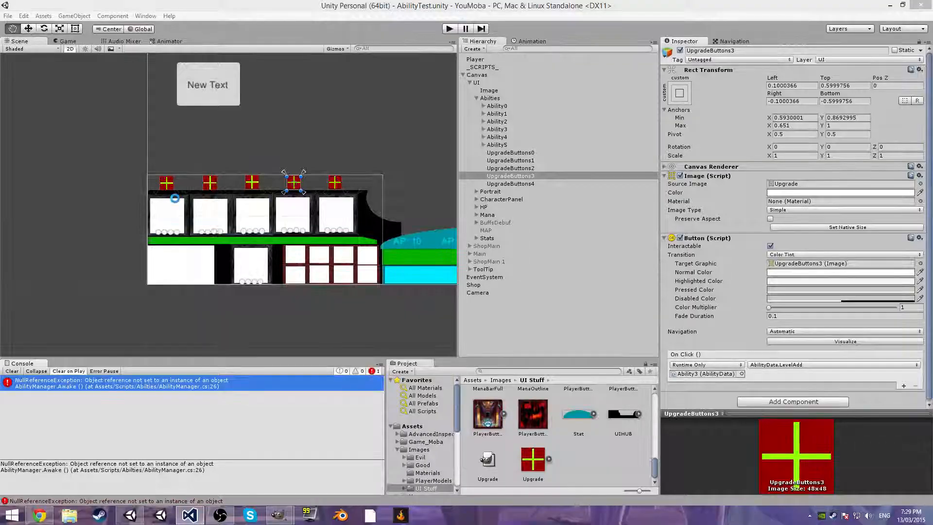
click(447, 27)
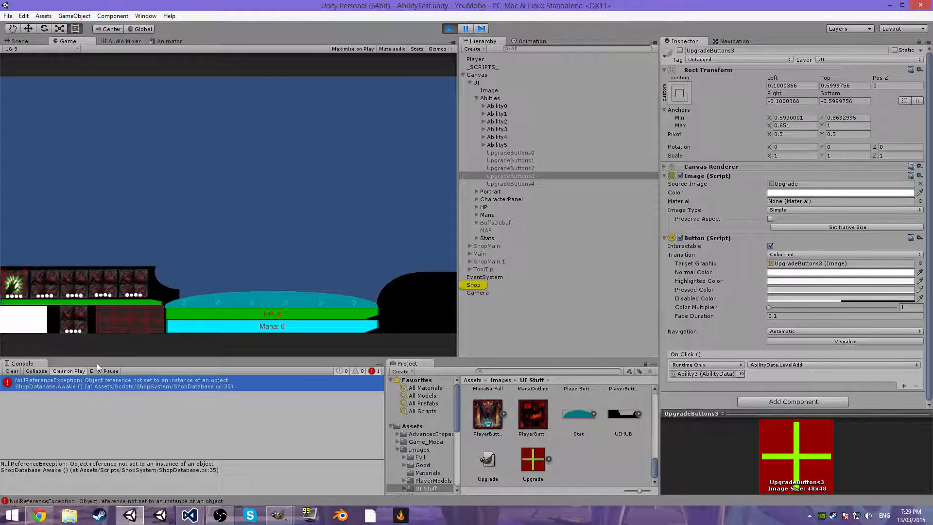
click(448, 28)
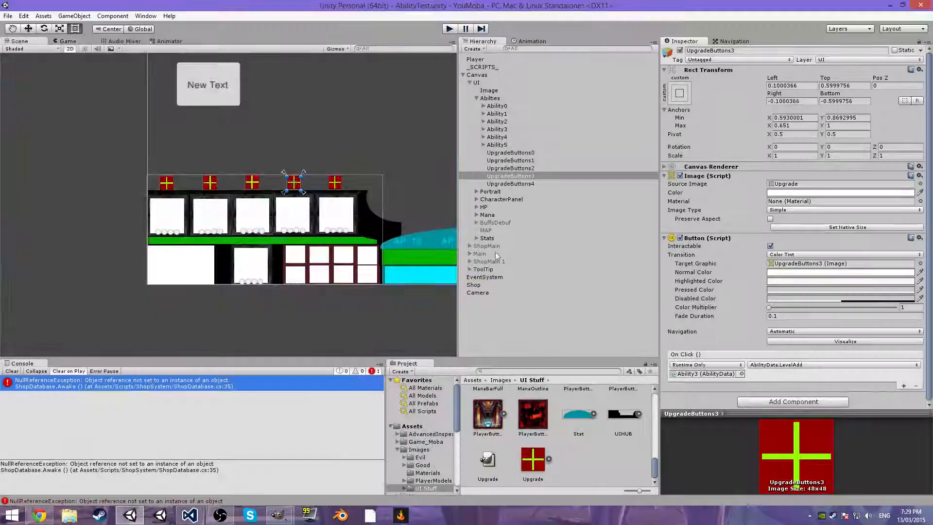
- Activate ShopMain under Canvas and run the scene briefly in play mode to check the console for errors
click(244, 215)
click(680, 50)
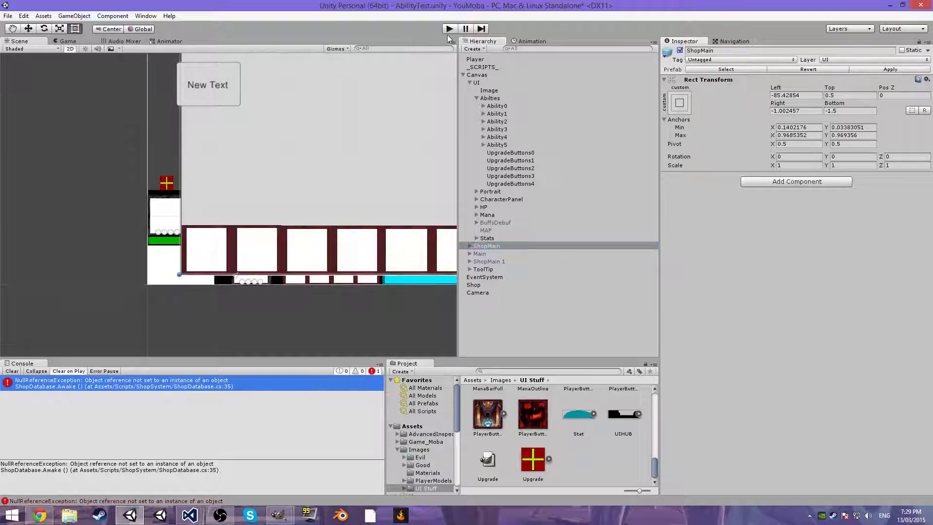
click(448, 29)
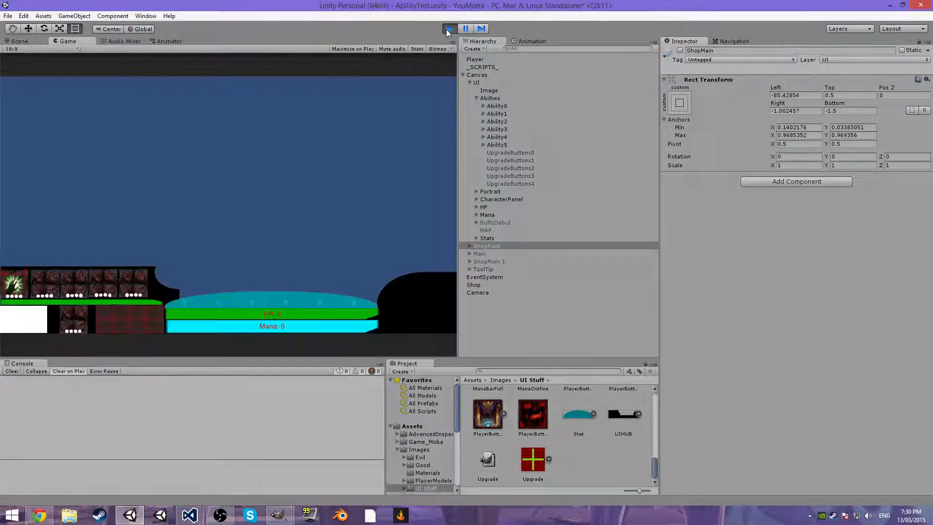
click(448, 29)
- Delete the duplicated ShopMain 1 object from Canvas
click(527, 261)
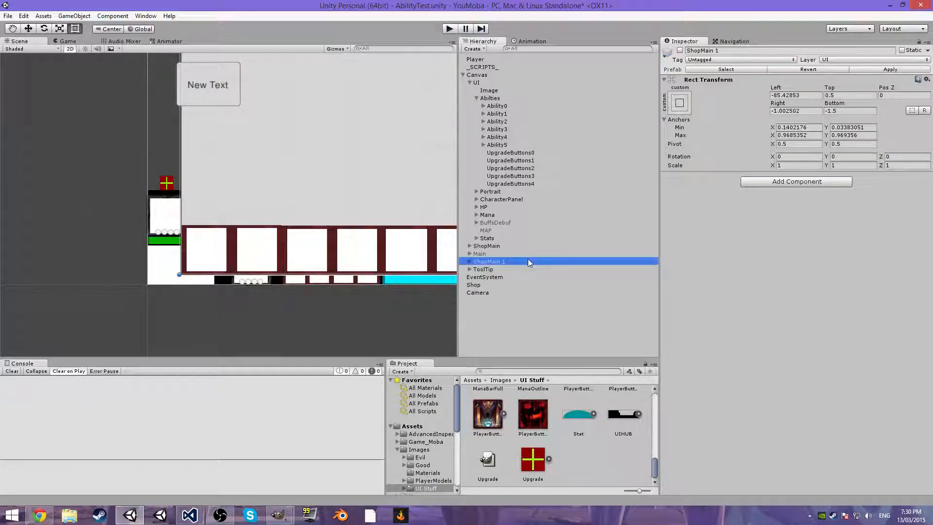
key(Delete)
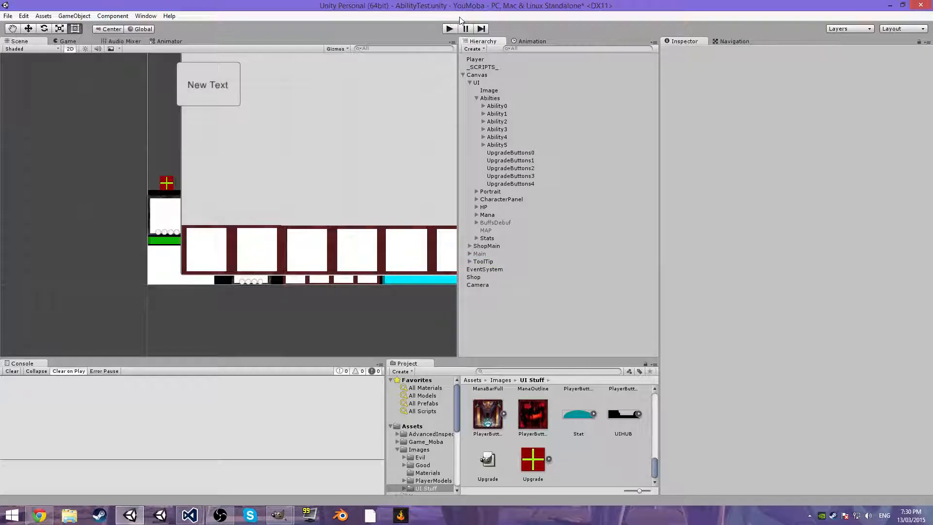
- Run the scene in play mode to check the HUD and the shop toggle, and stop playback
click(450, 28)
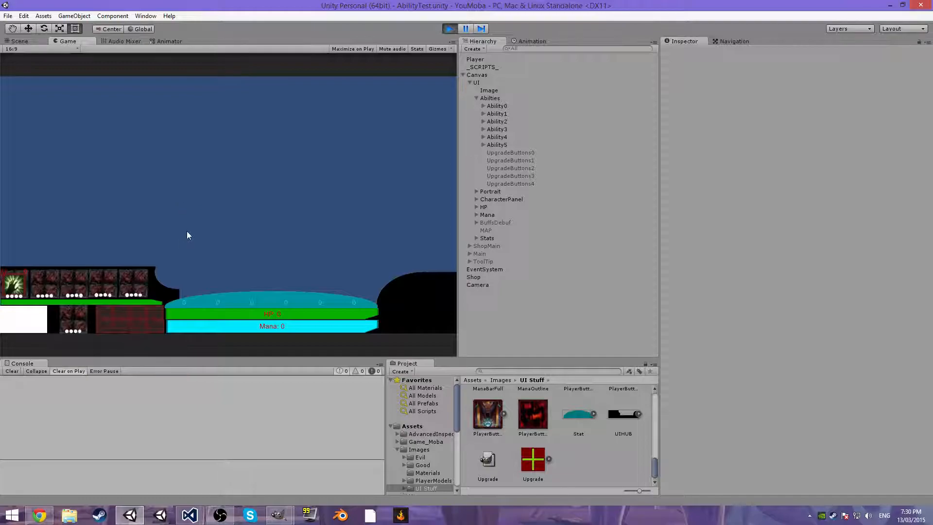
key(p)
key(p)
click(449, 28)
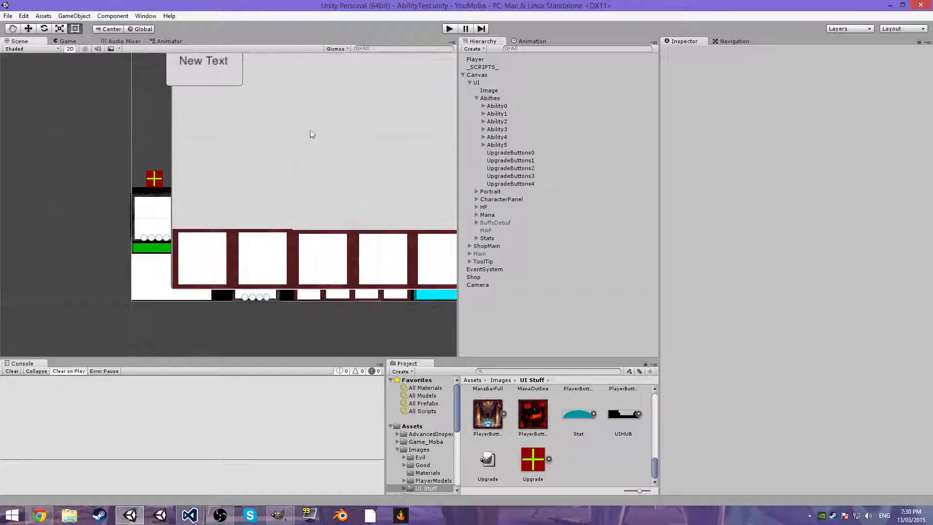
- Collapse the Abilties and UI groups in the hierarchy and deactivate ShopMain under Canvas
click(476, 98)
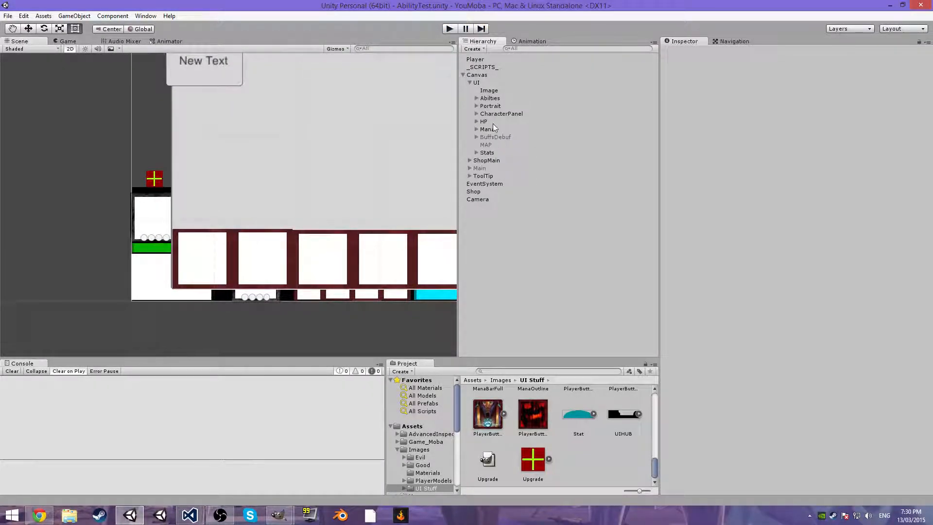
click(470, 82)
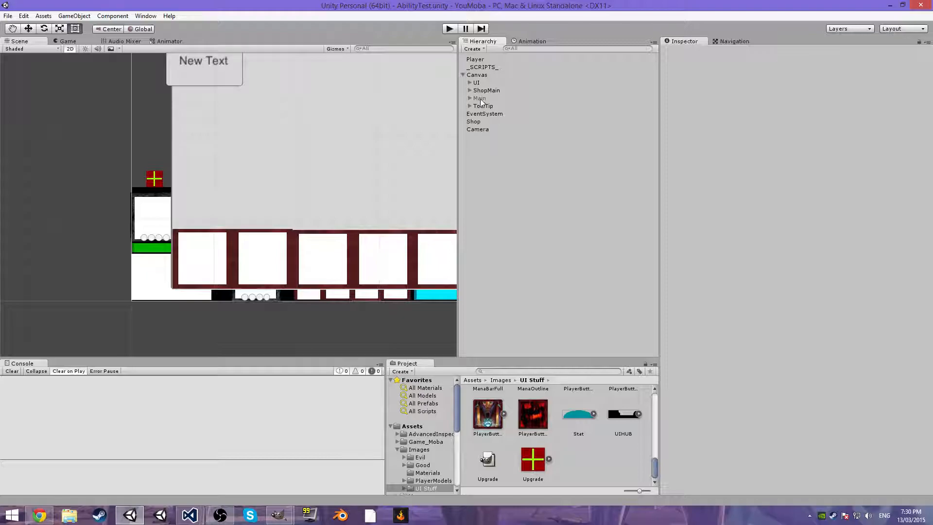
click(482, 90)
click(680, 50)
- Narrow the PortraitImg rectangle from its right side and set its minimum and maximum anchors to 0 on X and Y
click(194, 285)
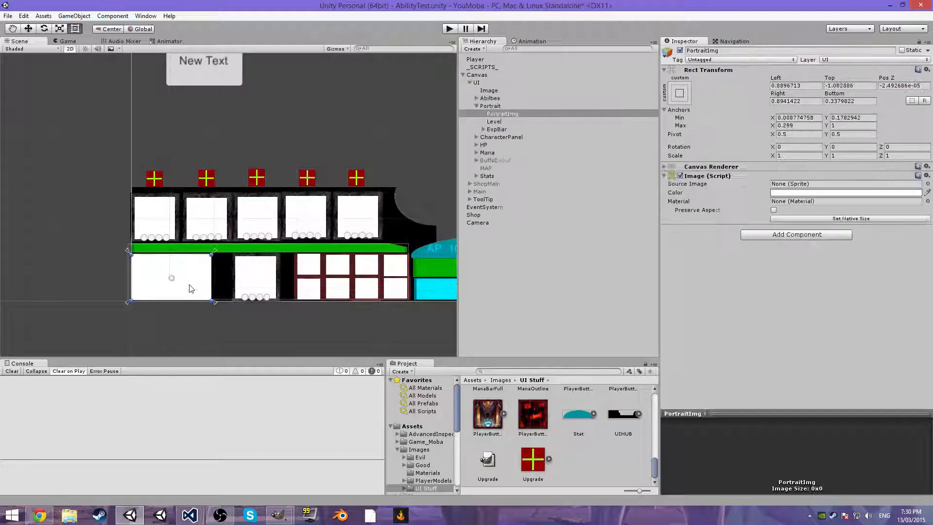
drag(211, 267, 197, 267)
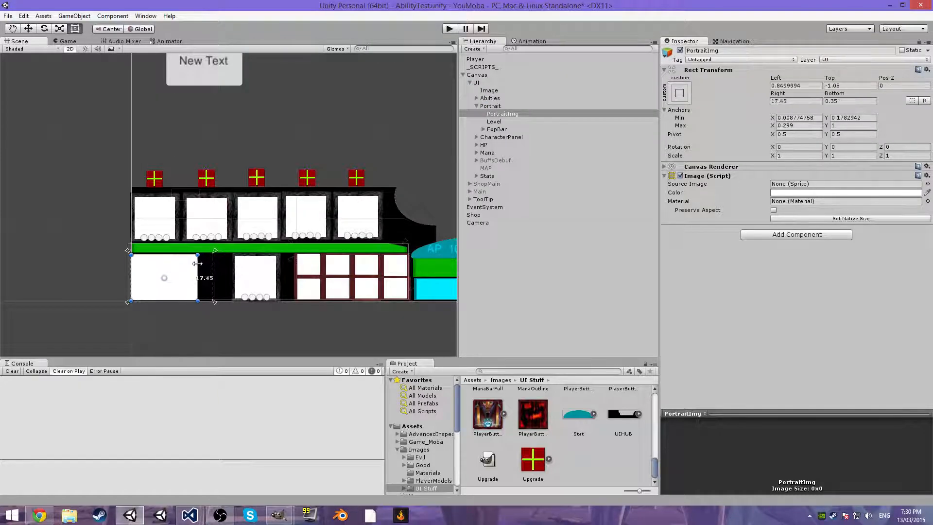
click(802, 118)
text(0)
click(797, 127)
text(0)
click(843, 118)
text(0)
click(842, 125)
text(0)
- Set PortraitImg to 60 wide and 60 high and move it against the HUD's left edge, at about X 34.8
drag(791, 101, 771, 108)
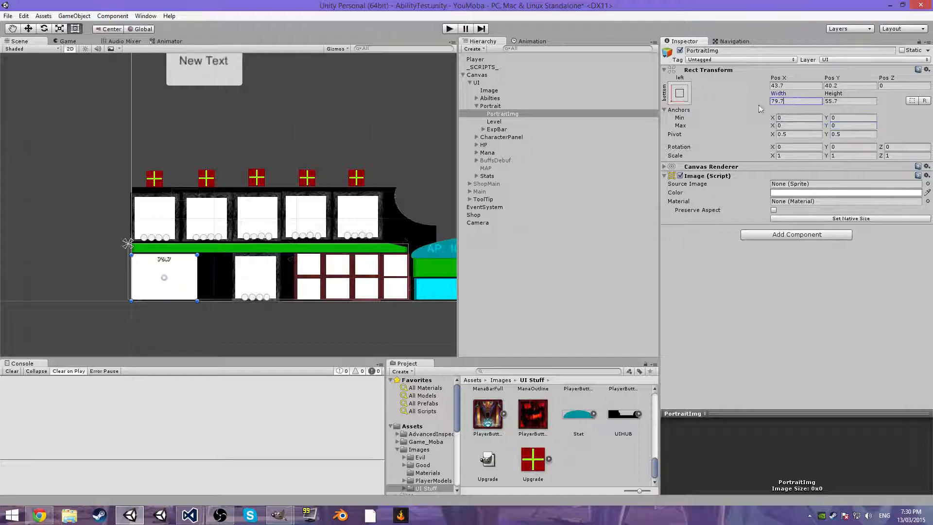
text(60)
key(Tab)
text(60)
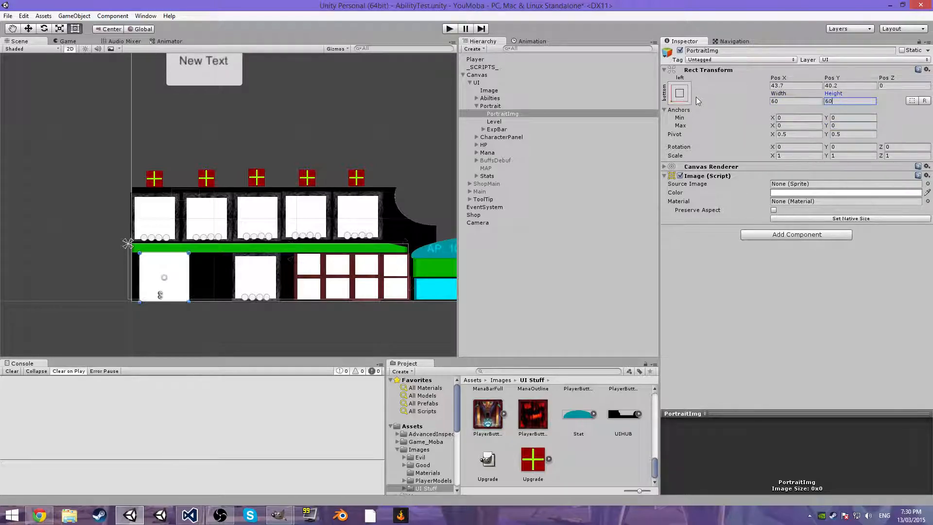
drag(173, 275, 164, 274)
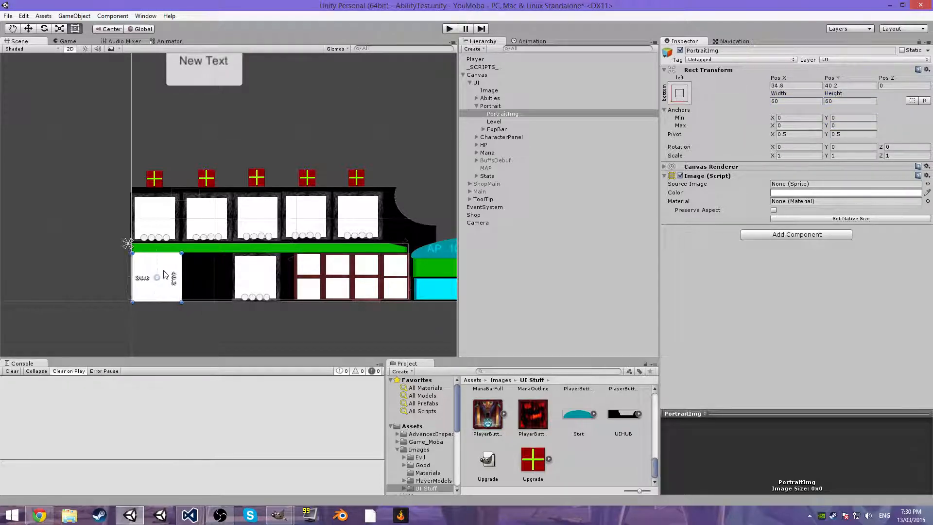
- Fit the PortraitImg anchors to the image's corners, about 0.018 to 0.183 on X and 0.163 to 1 on Y
click(205, 275)
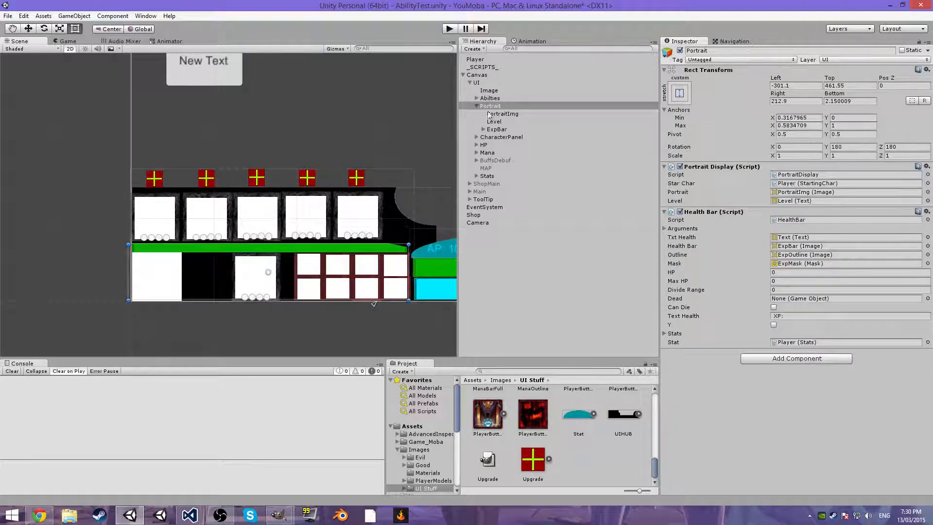
click(151, 282)
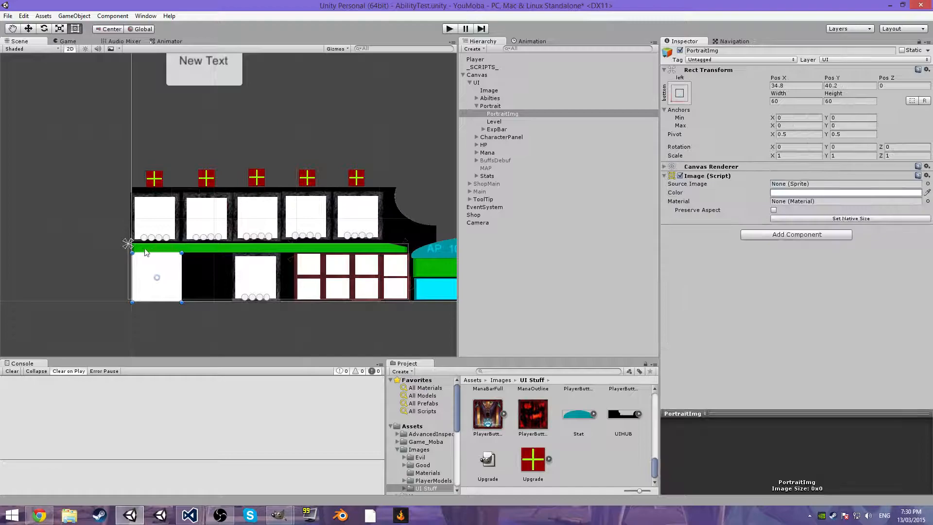
drag(128, 244, 171, 300)
drag(125, 244, 130, 249)
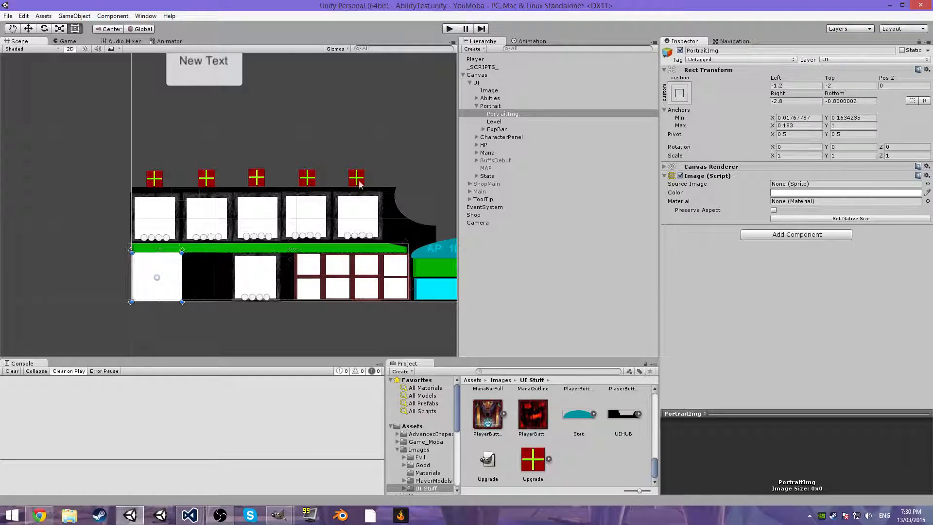
- Move the Ability5 slot about 58 units left so it sits directly beside the portrait
click(477, 106)
click(477, 99)
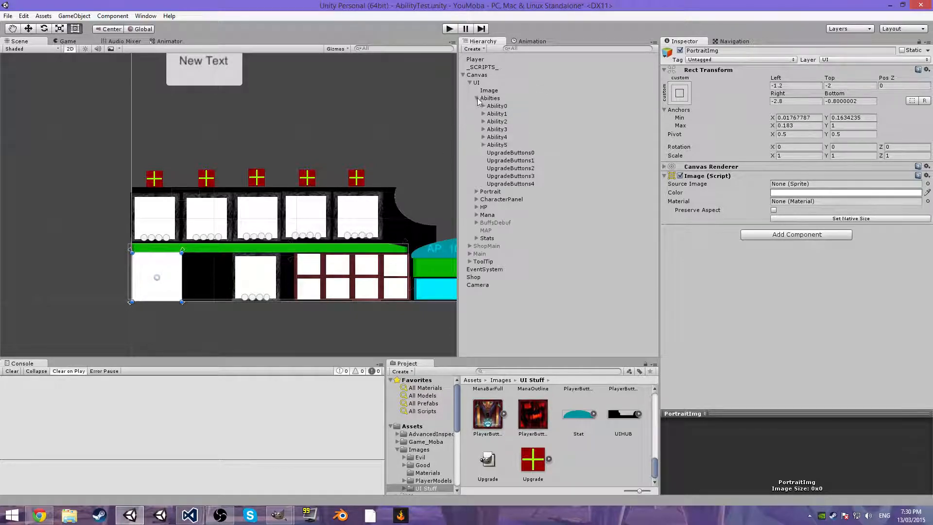
click(497, 145)
drag(245, 269, 192, 267)
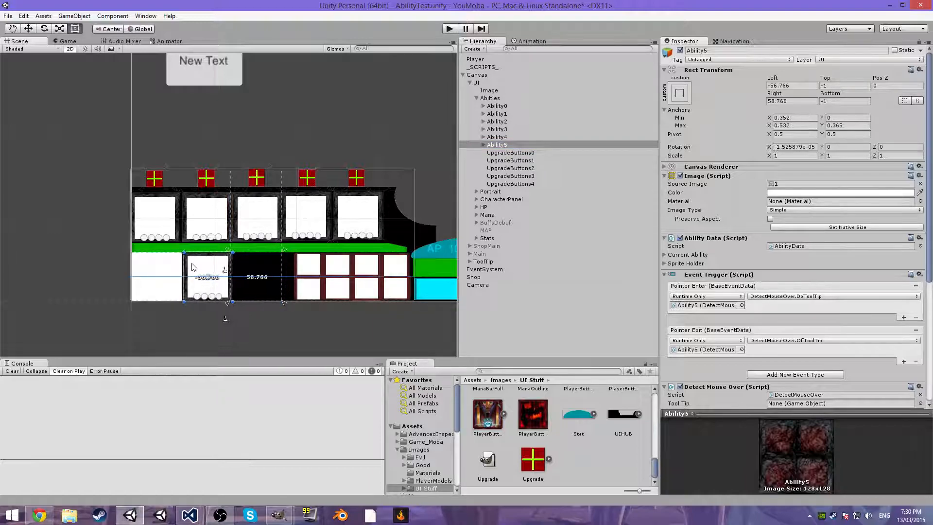
- Fit the horizontal anchors of Ability5 to its side edges, about 0.18 to 0.36, and save the scene
drag(228, 302, 180, 304)
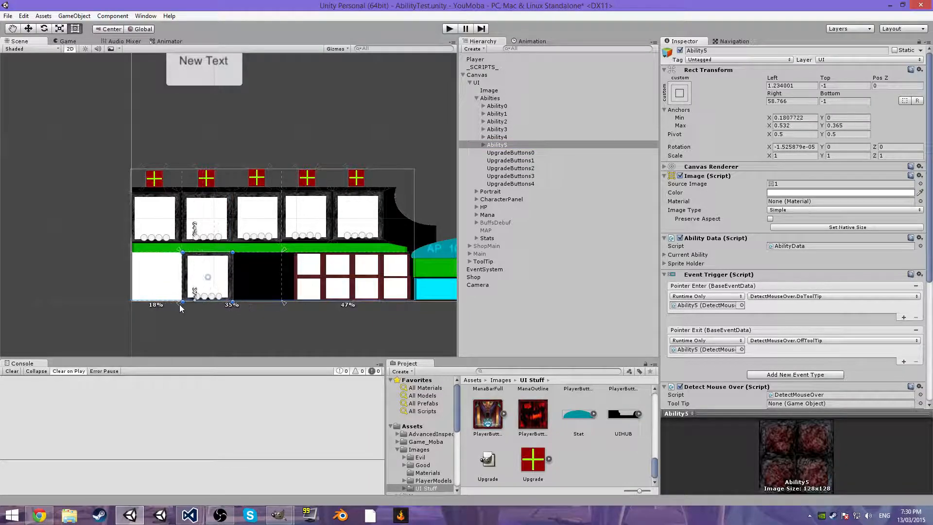
drag(284, 302, 234, 302)
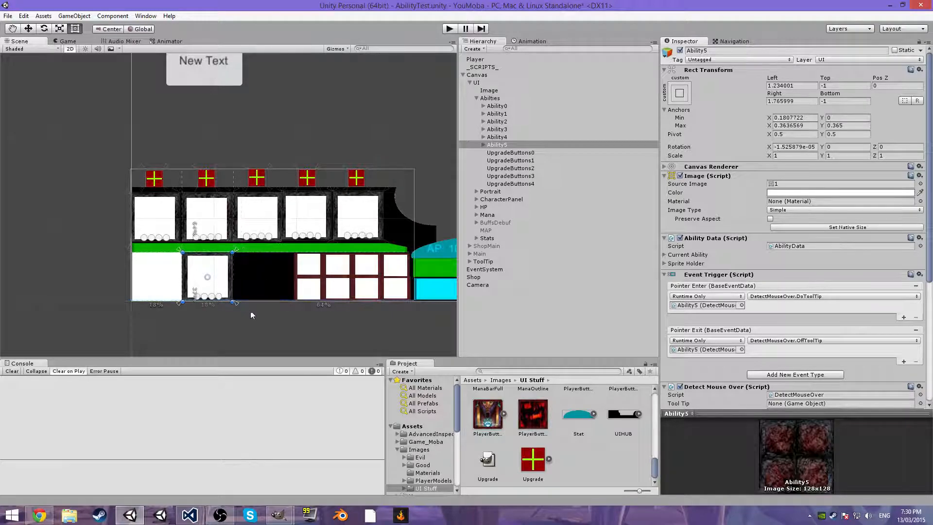
click(250, 315)
key(ctrl+s)
- Inspect the whole HUD layout in the scene, run it in play mode to check the console, and stop playback
scroll(367, 185, down, 12)
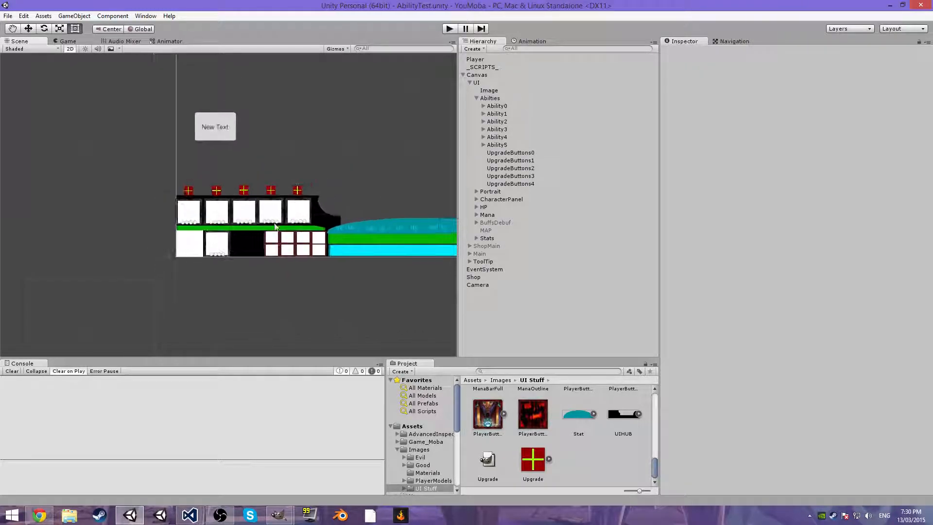
middle_drag(274, 226, 214, 250)
scroll(235, 235, down, 7)
scroll(289, 223, up, 6)
mouse_move(292, 214)
middle_down()
mouse_move(340, 200)
mouse_move(302, 208)
middle_up()
scroll(363, 126, up, 3)
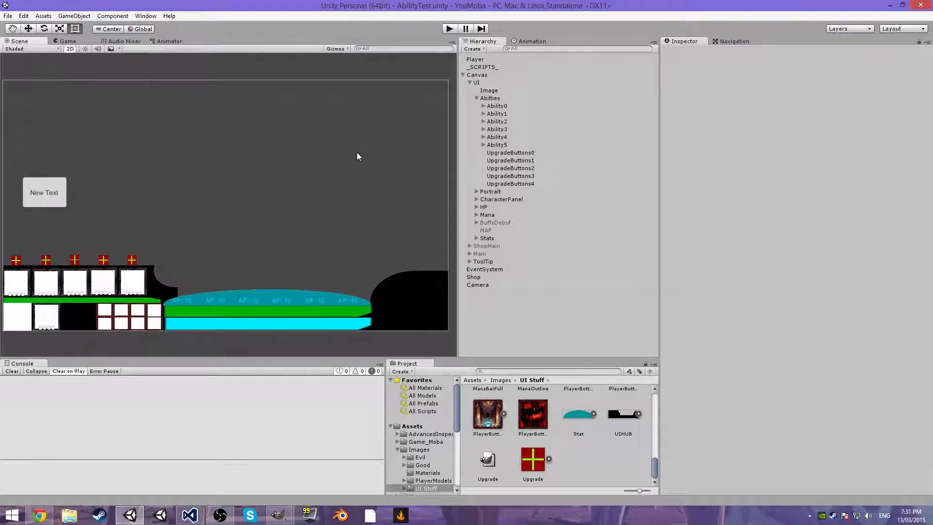
scroll(357, 153, down, 1)
click(450, 30)
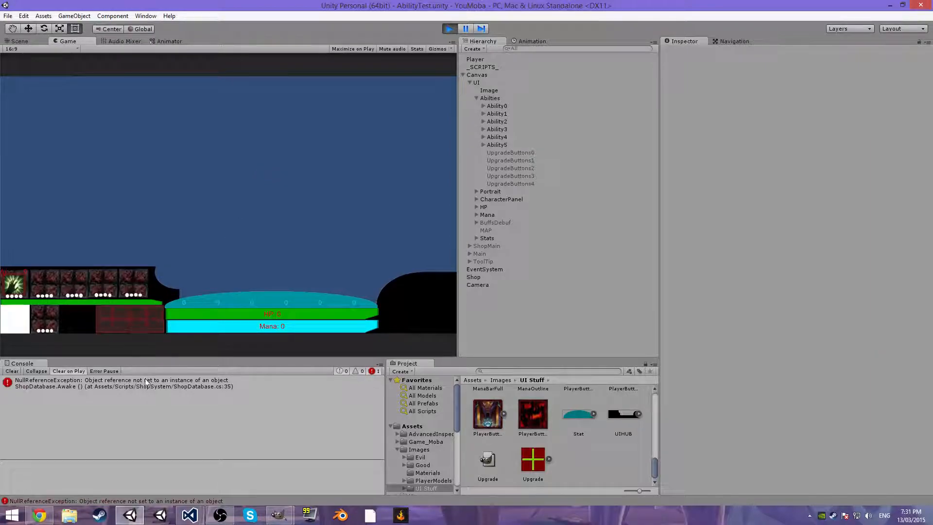
click(450, 28)
- Reactivate ShopMain under Canvas and test the scene in play mode for console errors before stopping playback
click(487, 246)
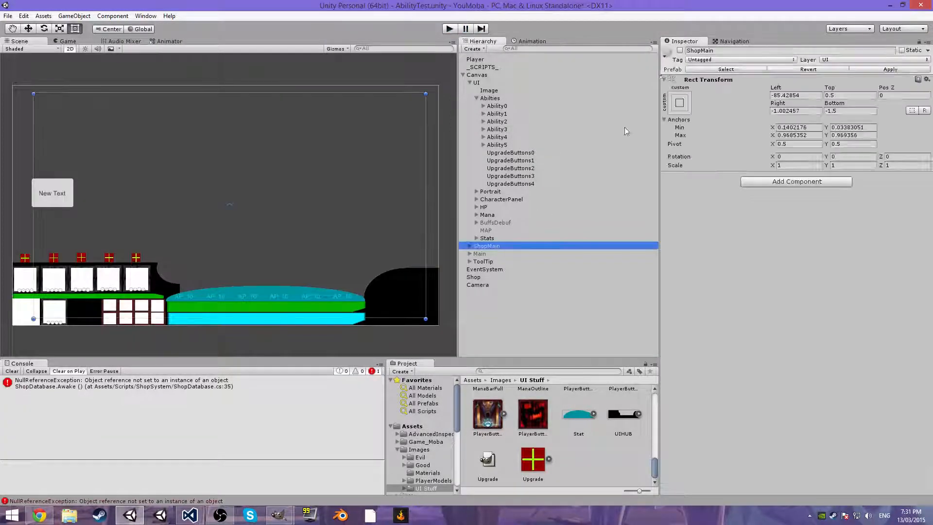
click(680, 50)
click(449, 28)
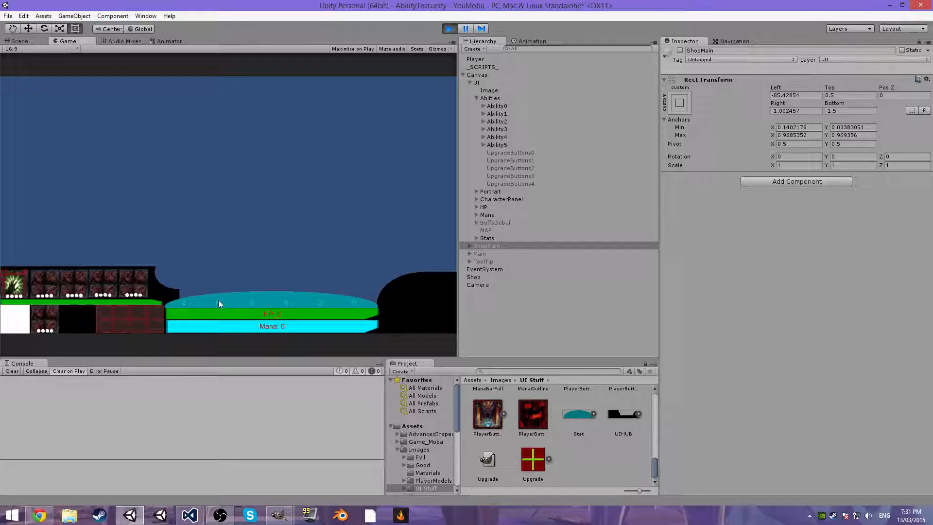
click(456, 29)
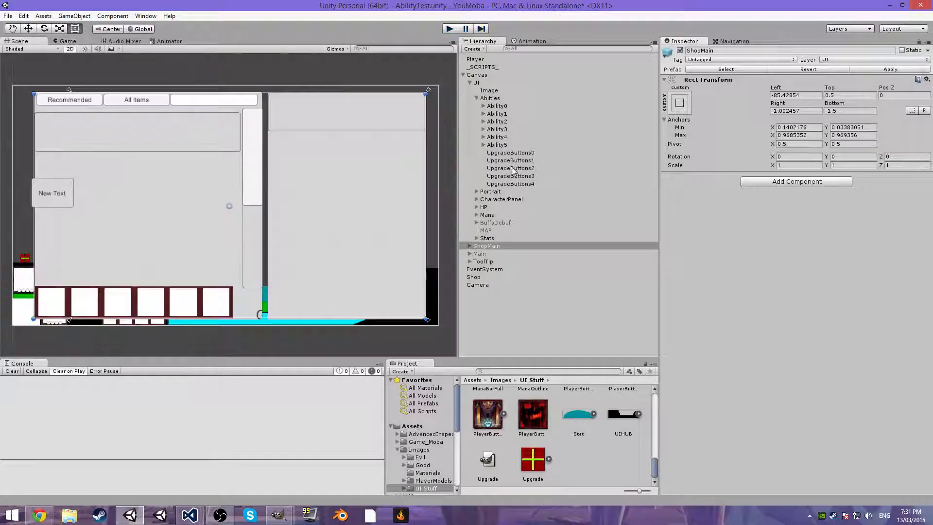
click(511, 237)
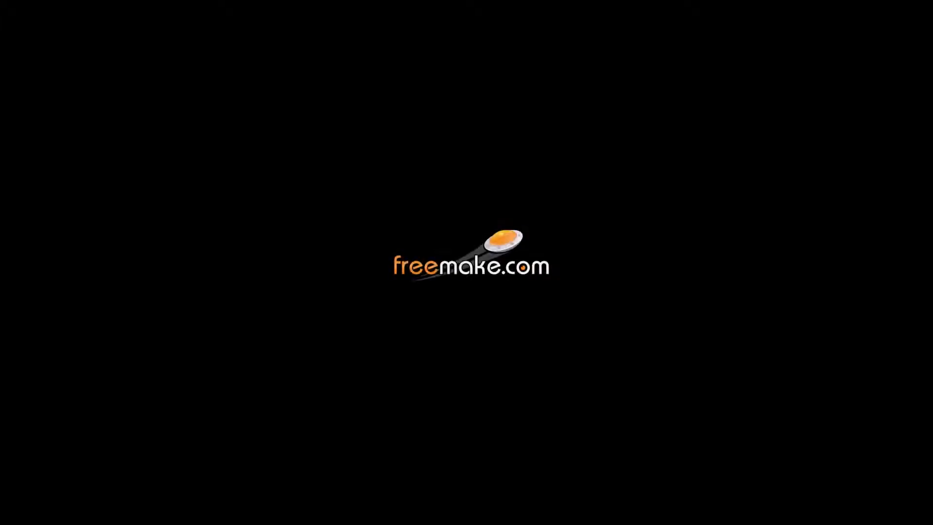